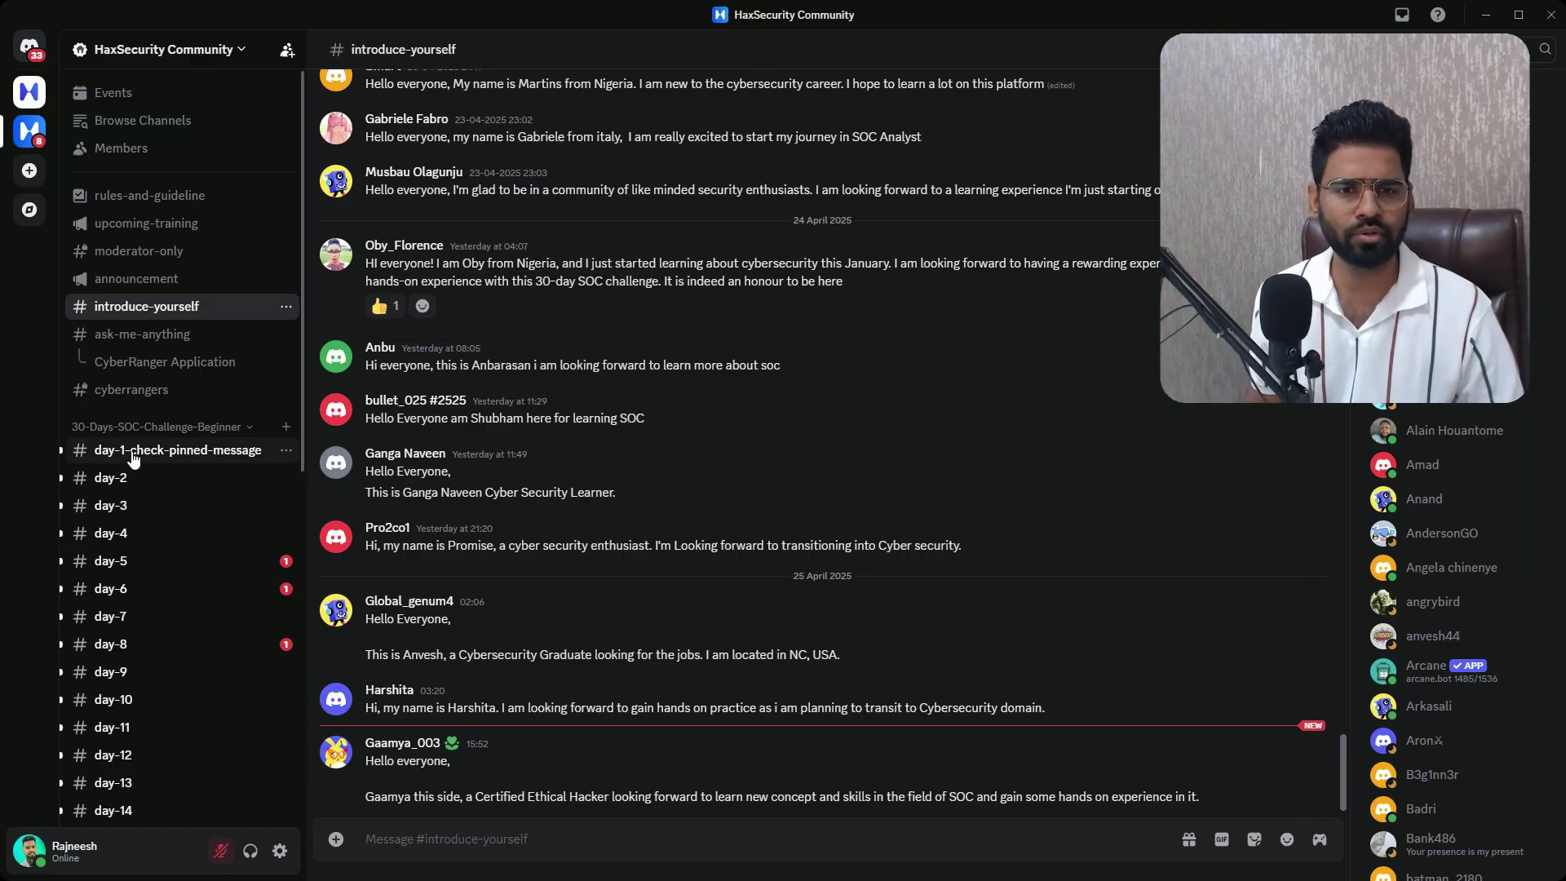
# View the posts in the Discord day-1-check-pinned-message channel, then minimize Discord.
pyautogui.click(196, 449)
pyautogui.scroll(10, 457, 457)
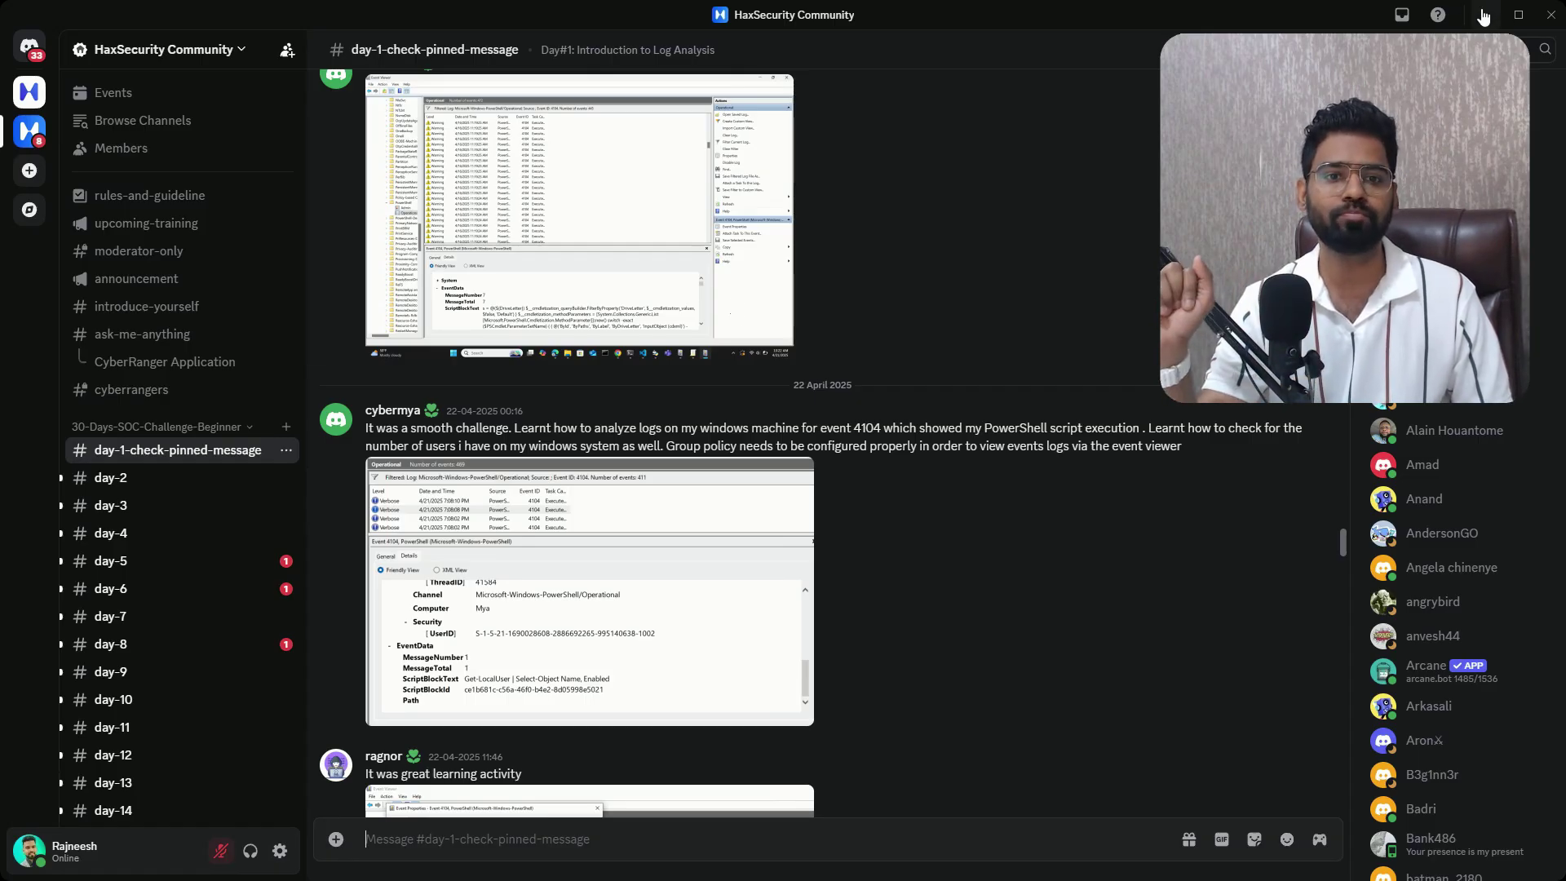
pyautogui.click(1486, 16)
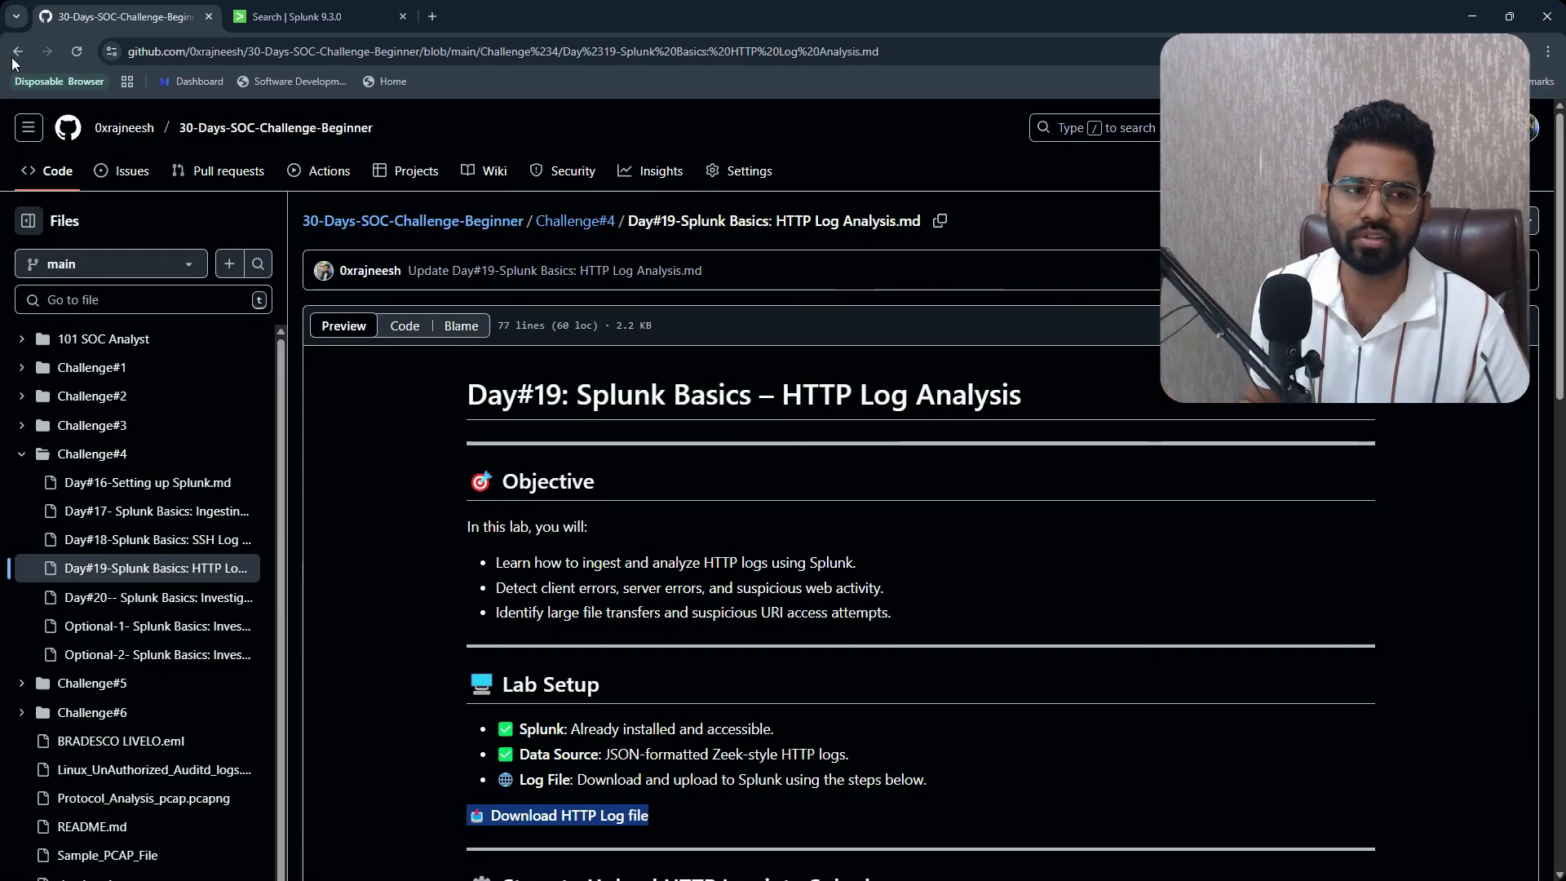
# Highlight the 'Splunk Basics – HTTP Log Analysis' heading, then scroll down to the Lab Tasks SPL queries.
pyautogui.moveTo(576, 395); pyautogui.dragTo(1146, 412)
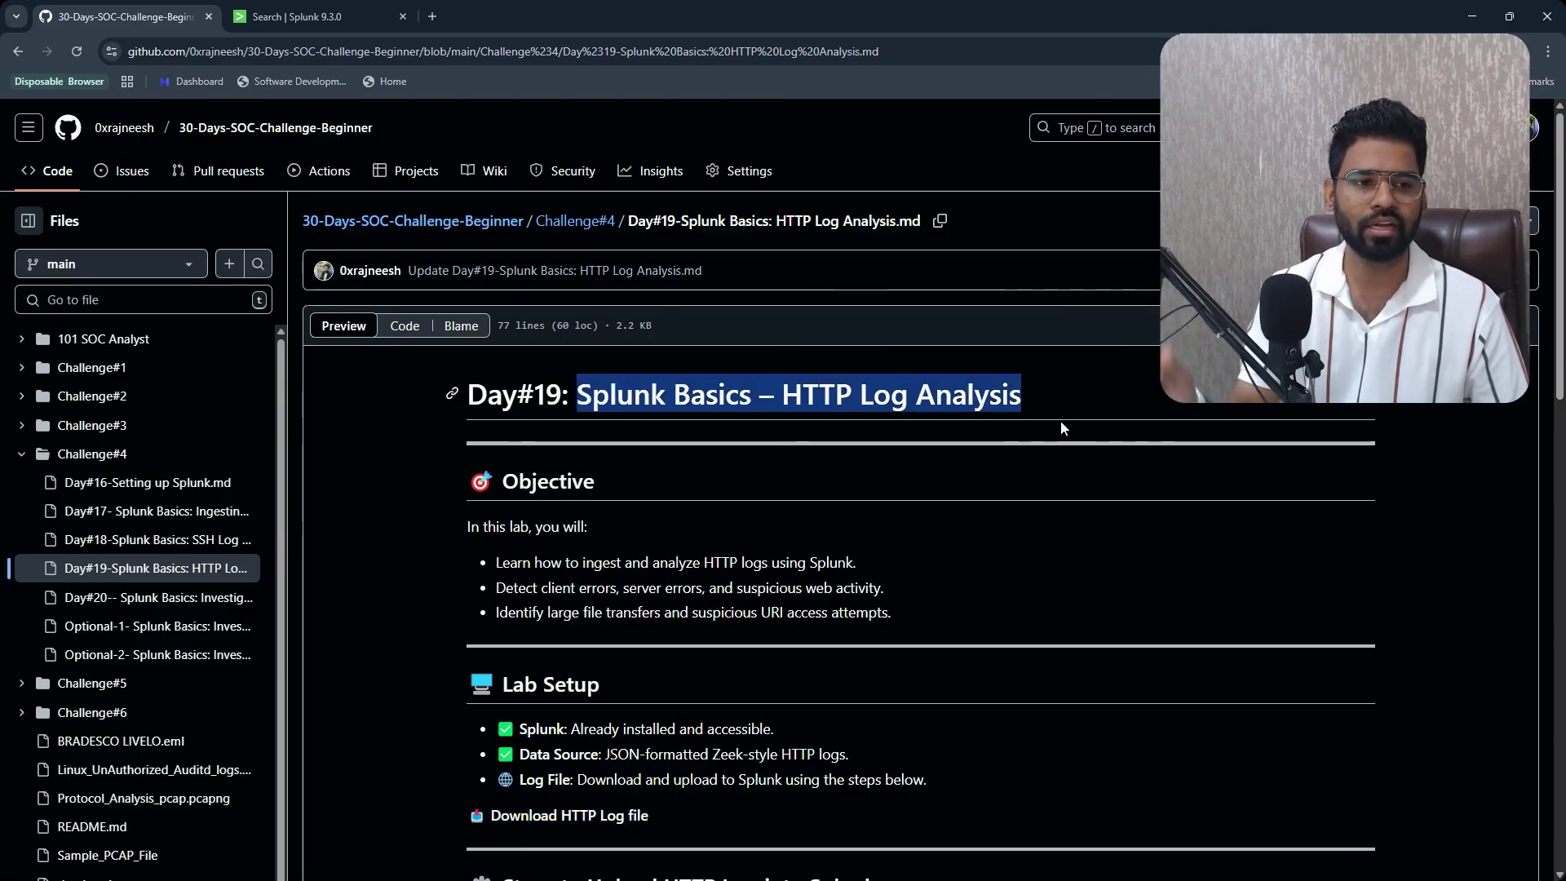
pyautogui.moveTo(1039, 379); pyautogui.dragTo(787, 392)
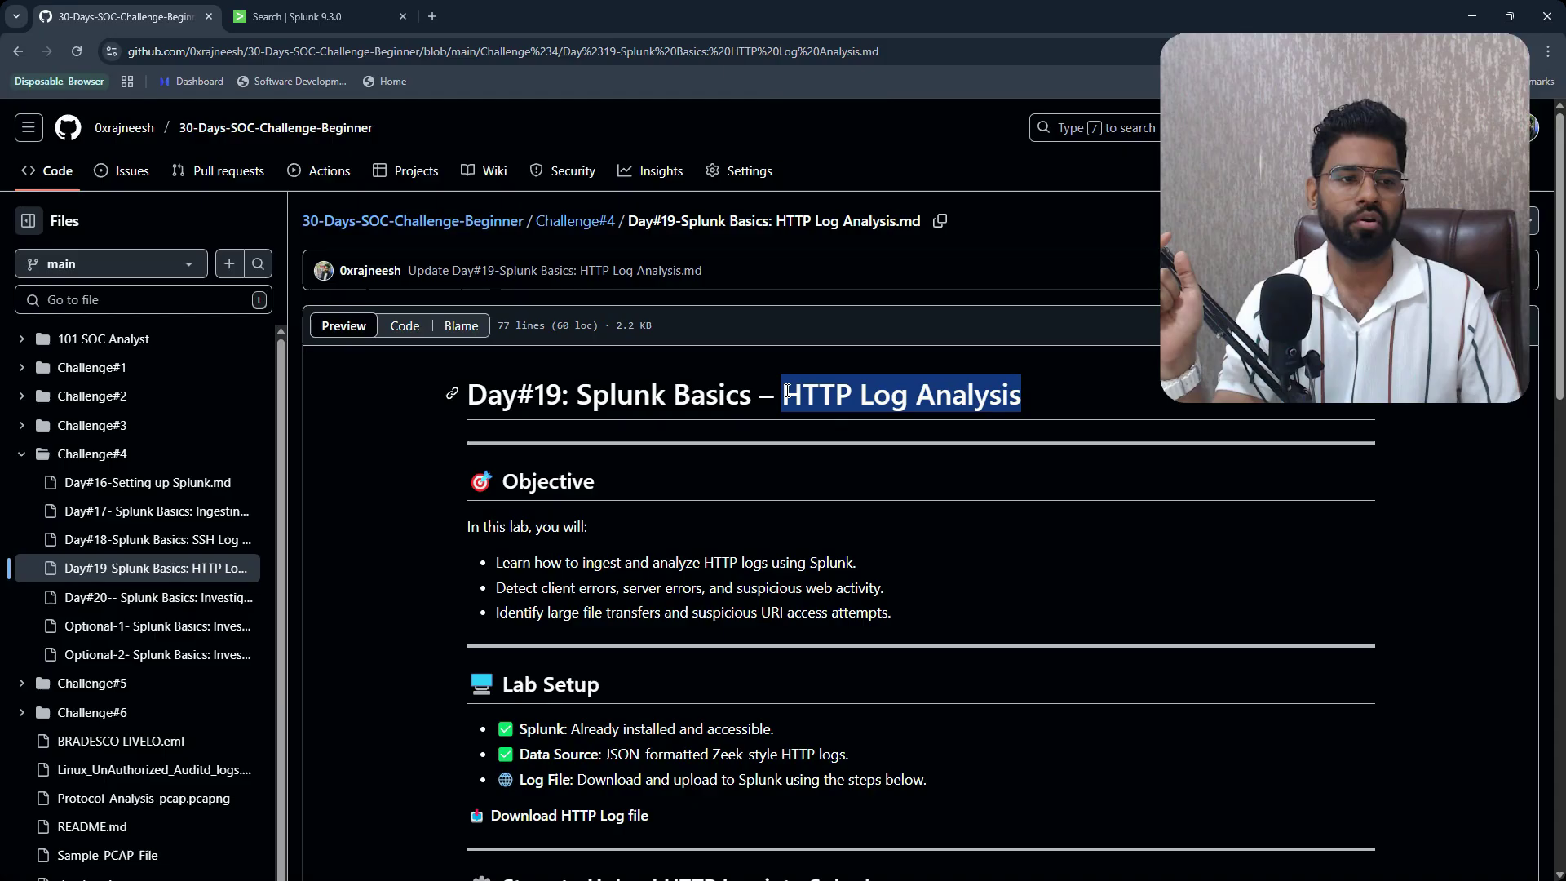
pyautogui.click(787, 395)
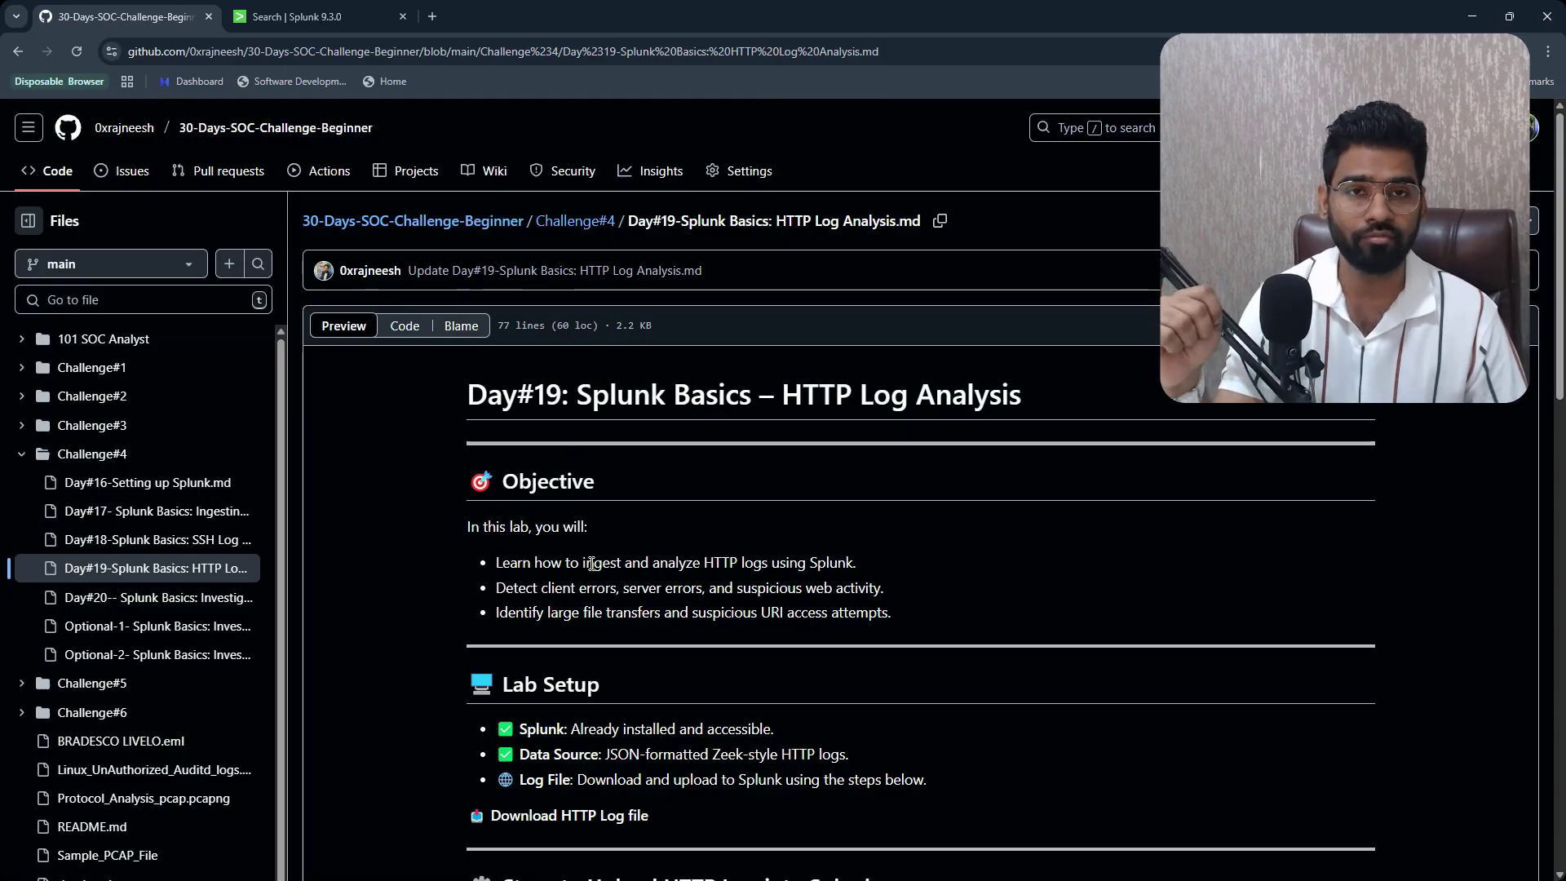
pyautogui.scroll(-5, 600, 594)
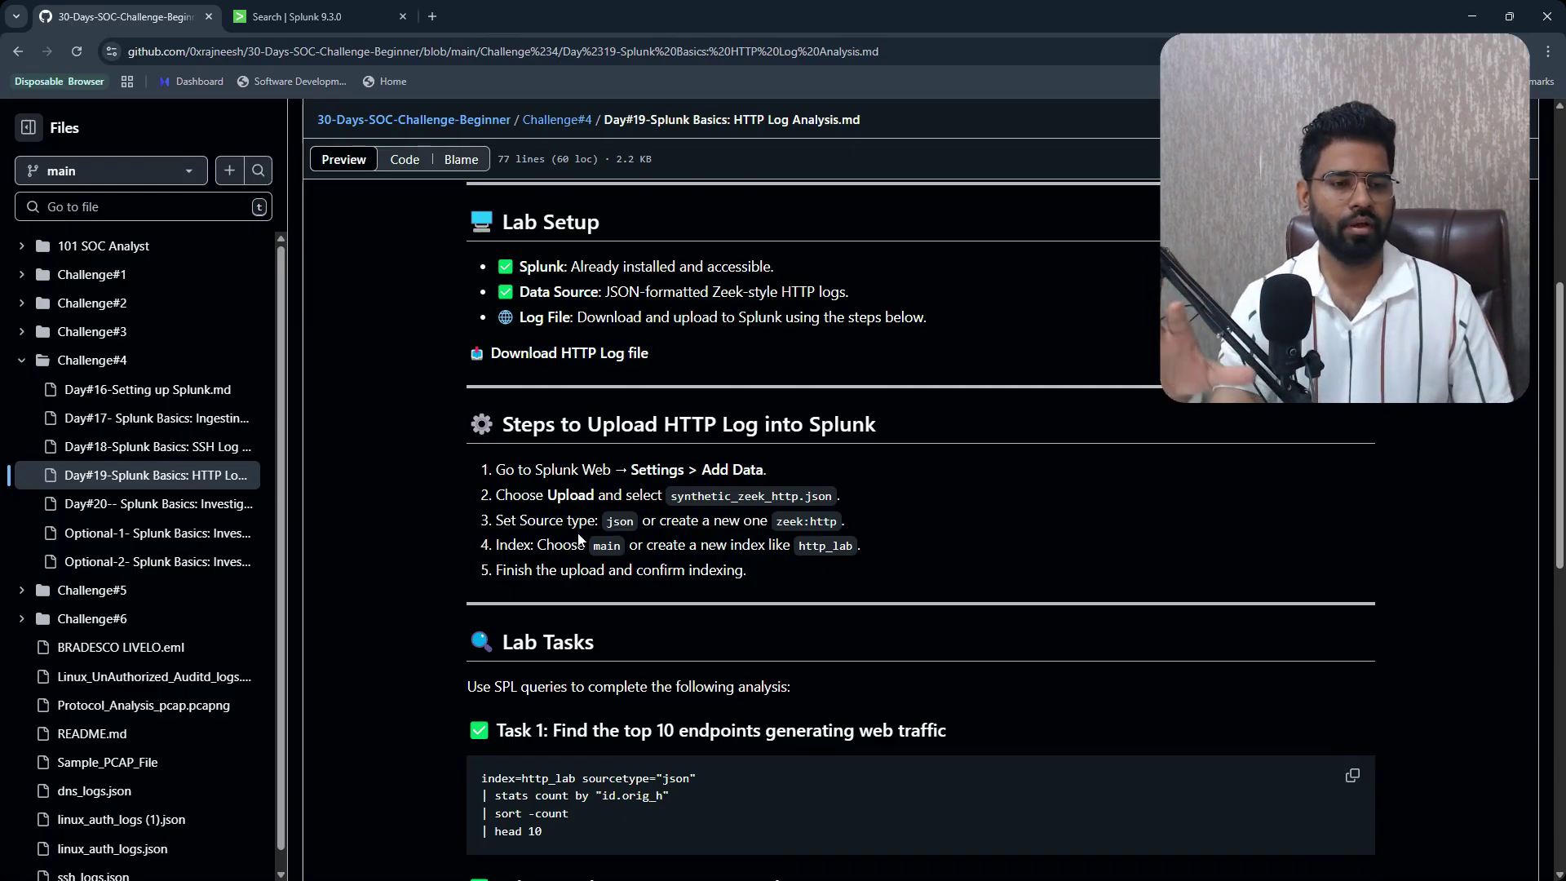
pyautogui.scroll(-5, 581, 540)
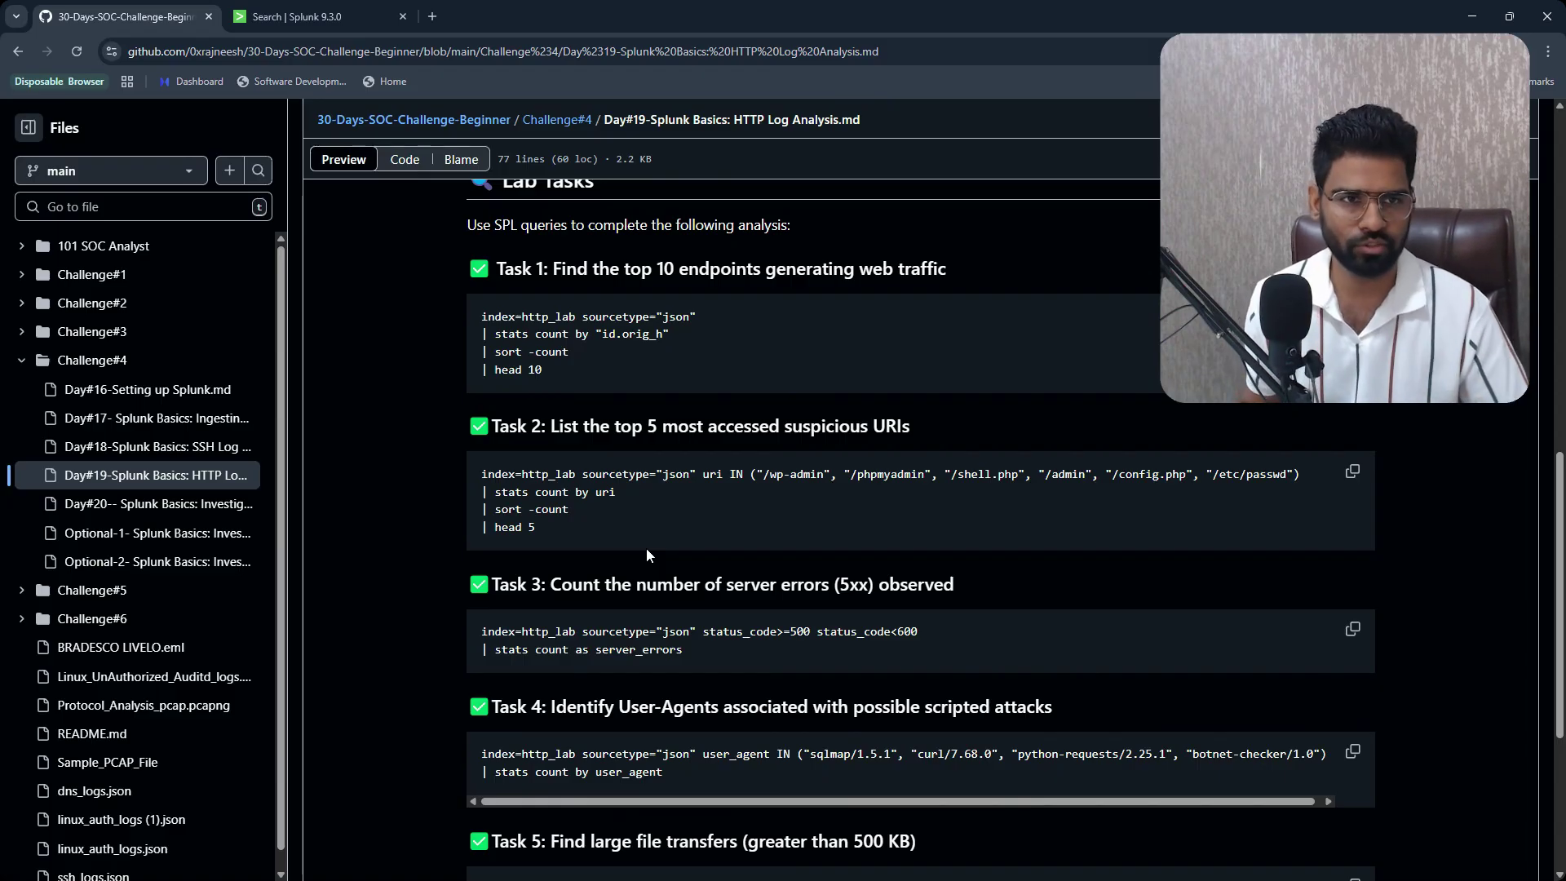
# In Splunk, go to Settings > Add Data and choose Upload files from my computer.
pyautogui.click(329, 22)
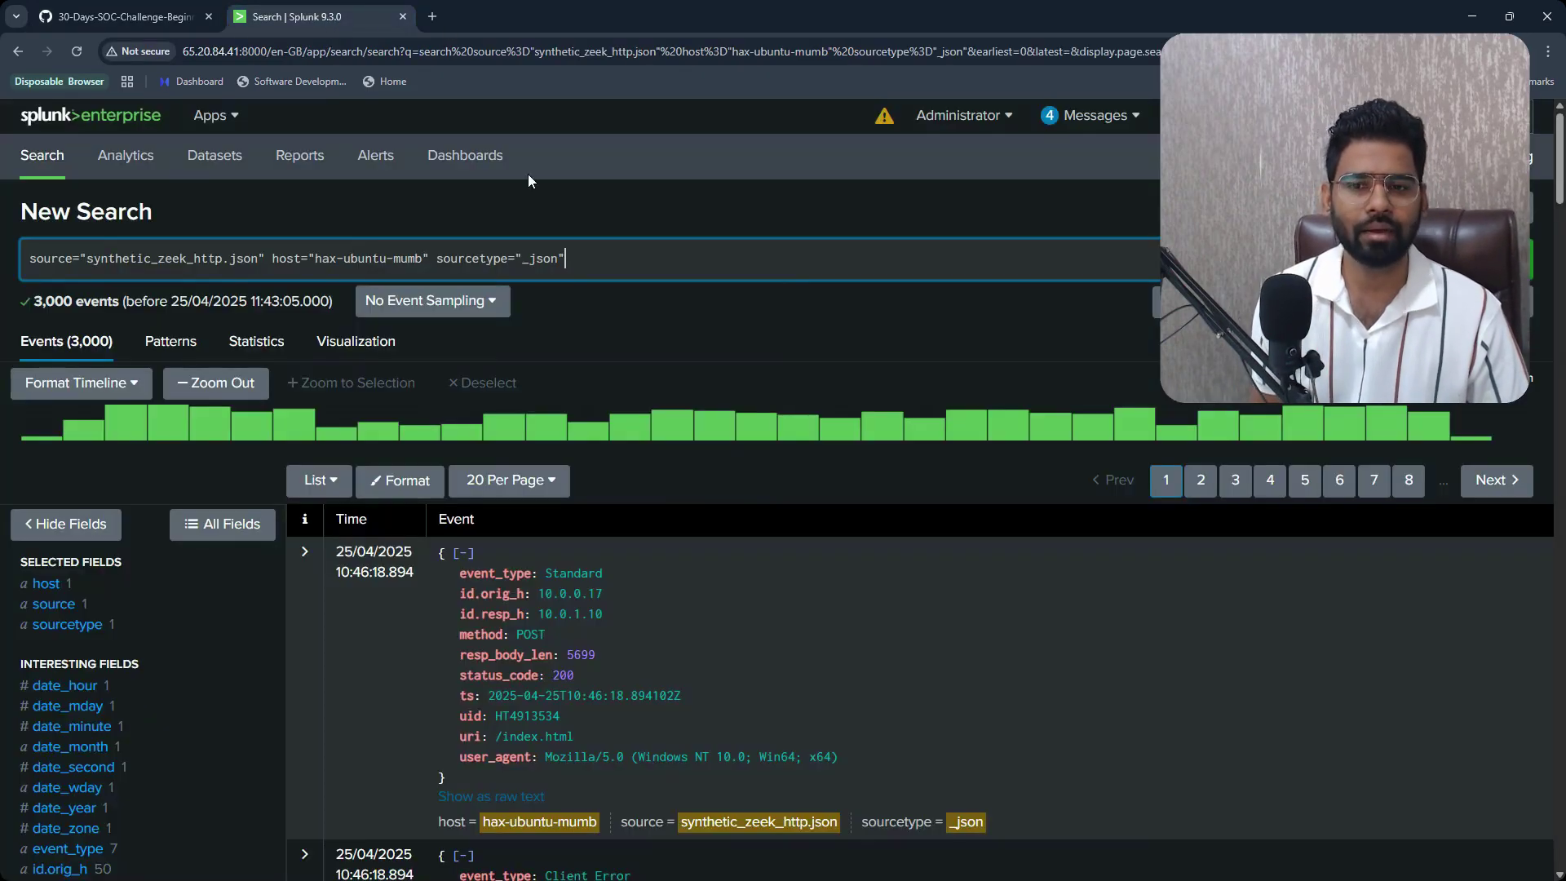
pyautogui.click(1192, 115)
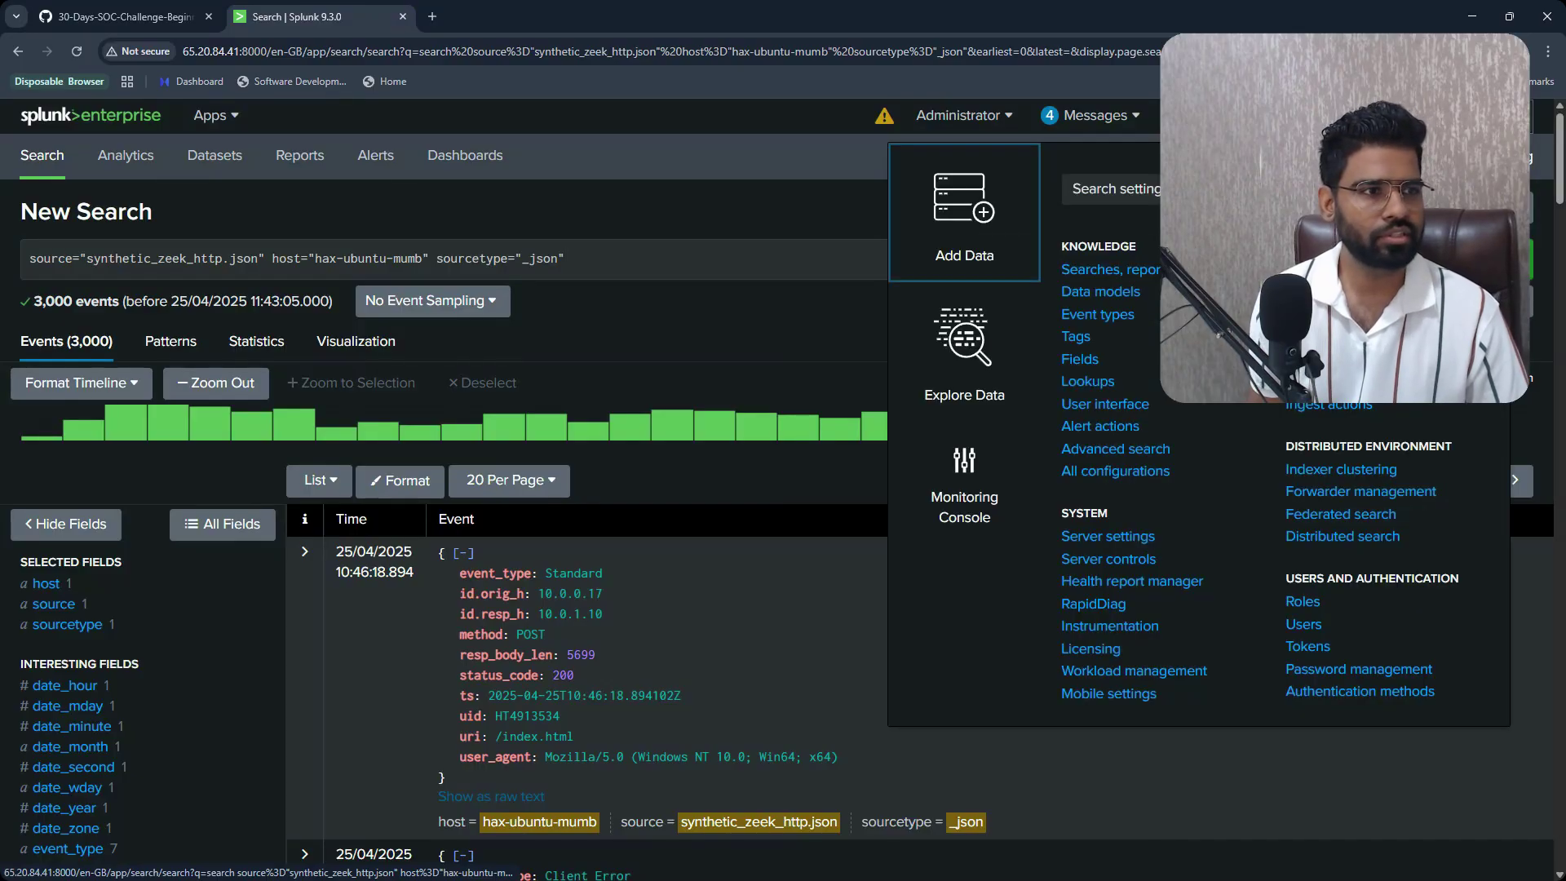
pyautogui.click(968, 231)
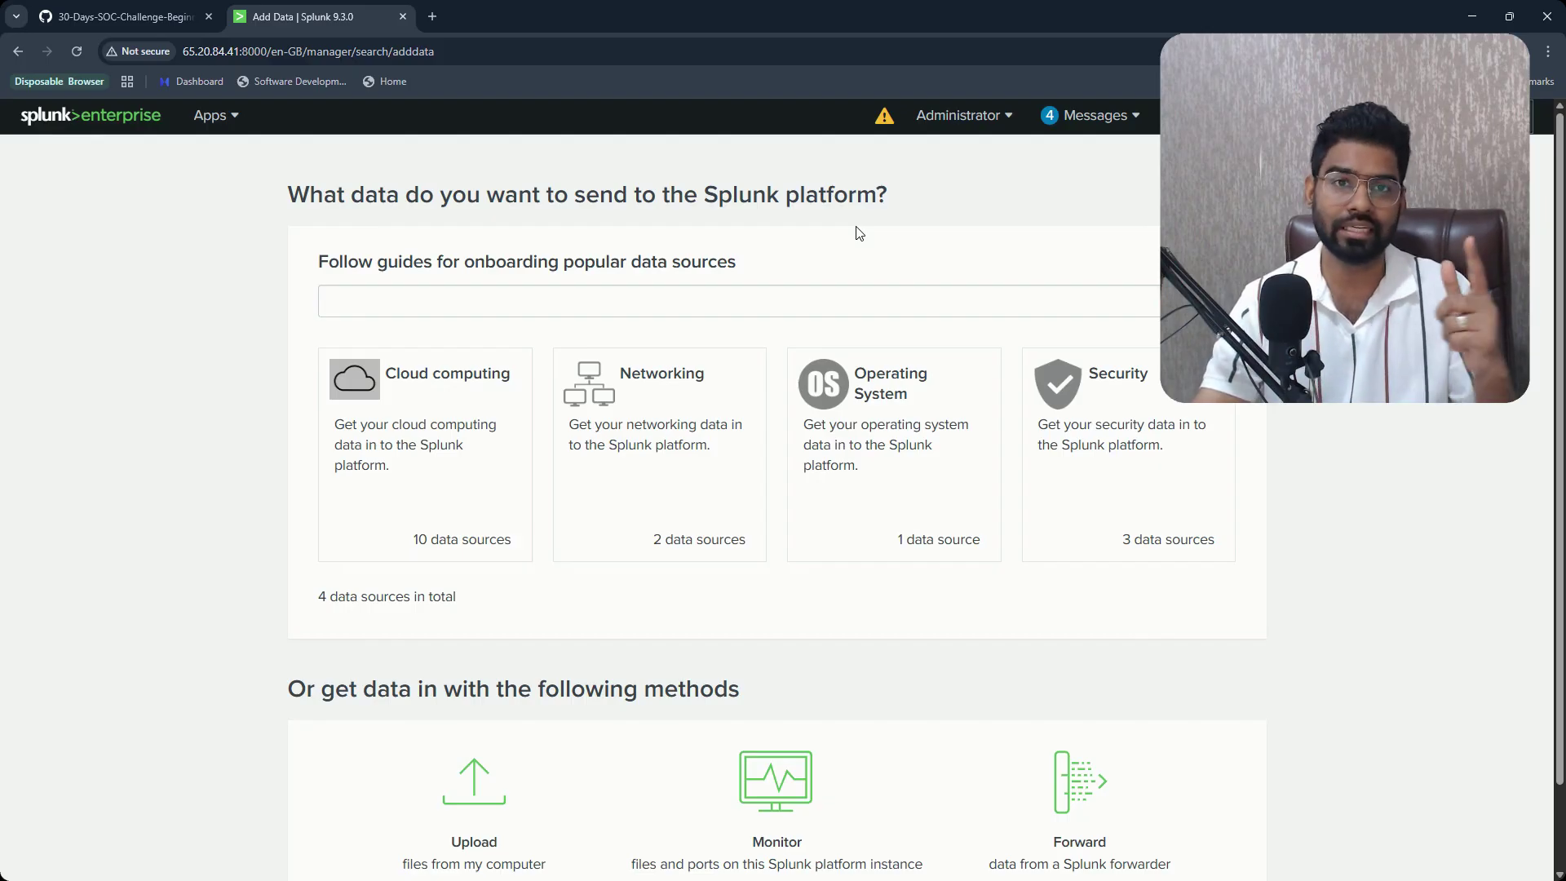
pyautogui.click(466, 790)
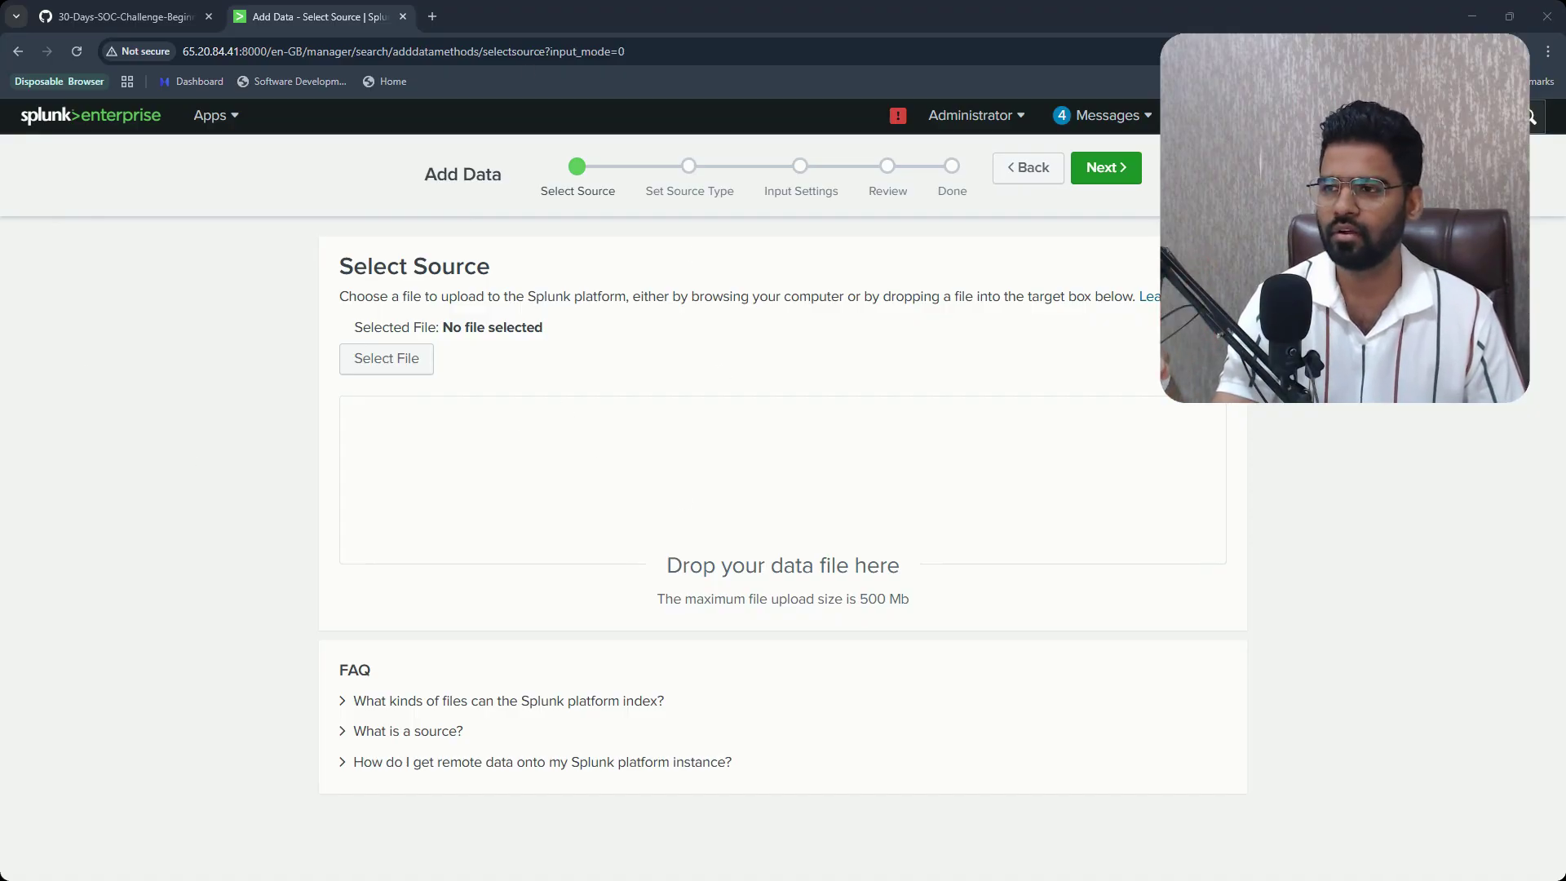
# Upload synthetic_zeek_http.json as source type _json, check host hax-ubuntu-mumb, and go to Review.
pyautogui.moveTo(738, 529); pyautogui.dragTo(797, 535)
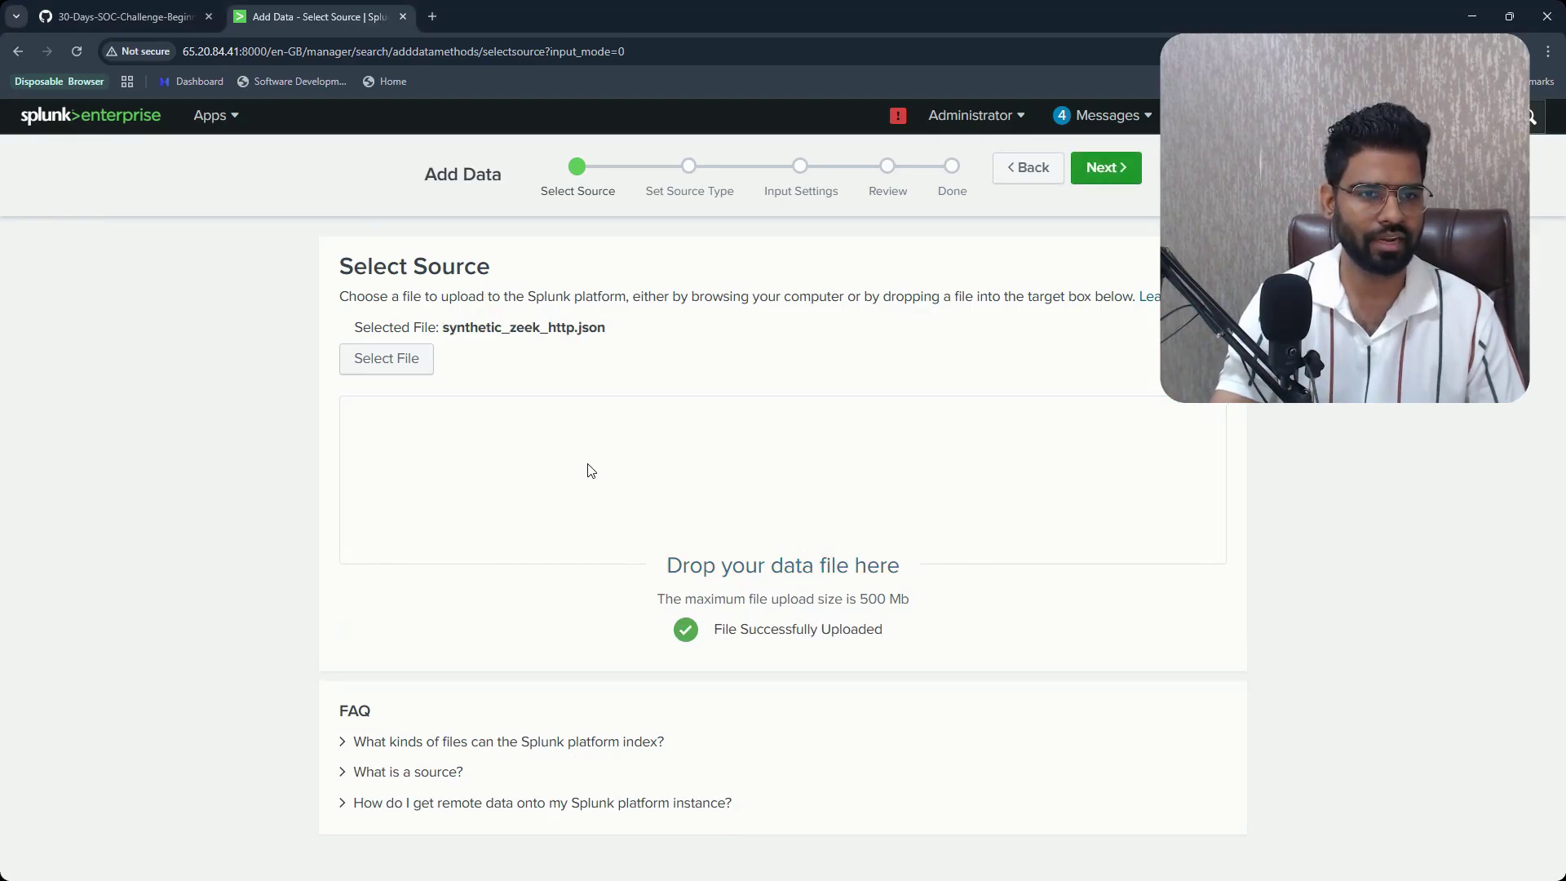
pyautogui.click(1110, 167)
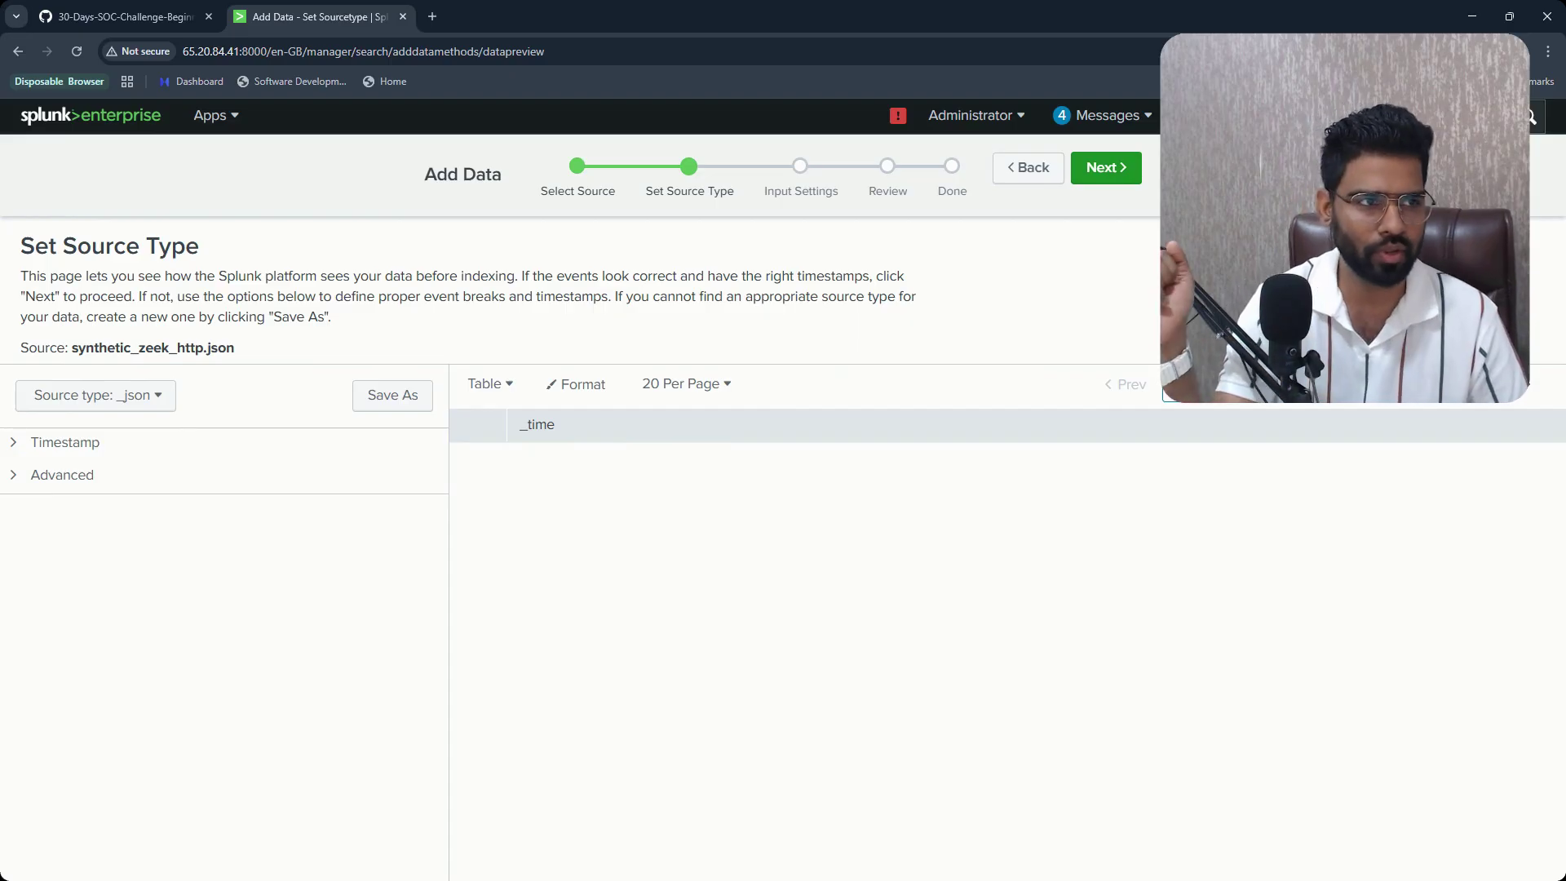
pyautogui.click(1111, 169)
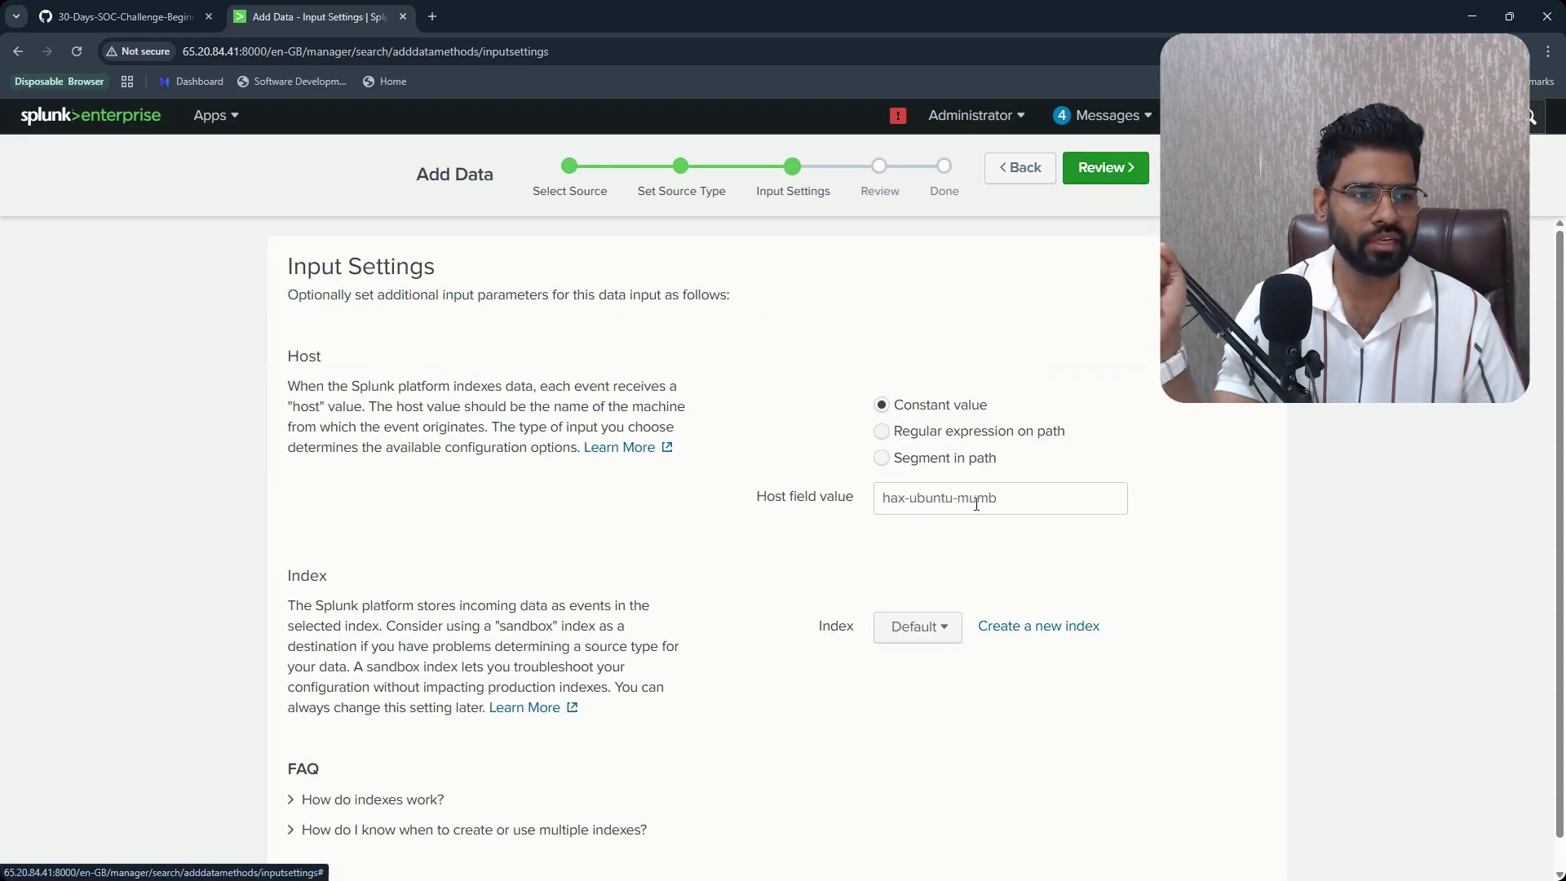
pyautogui.moveTo(1028, 498); pyautogui.dragTo(846, 510)
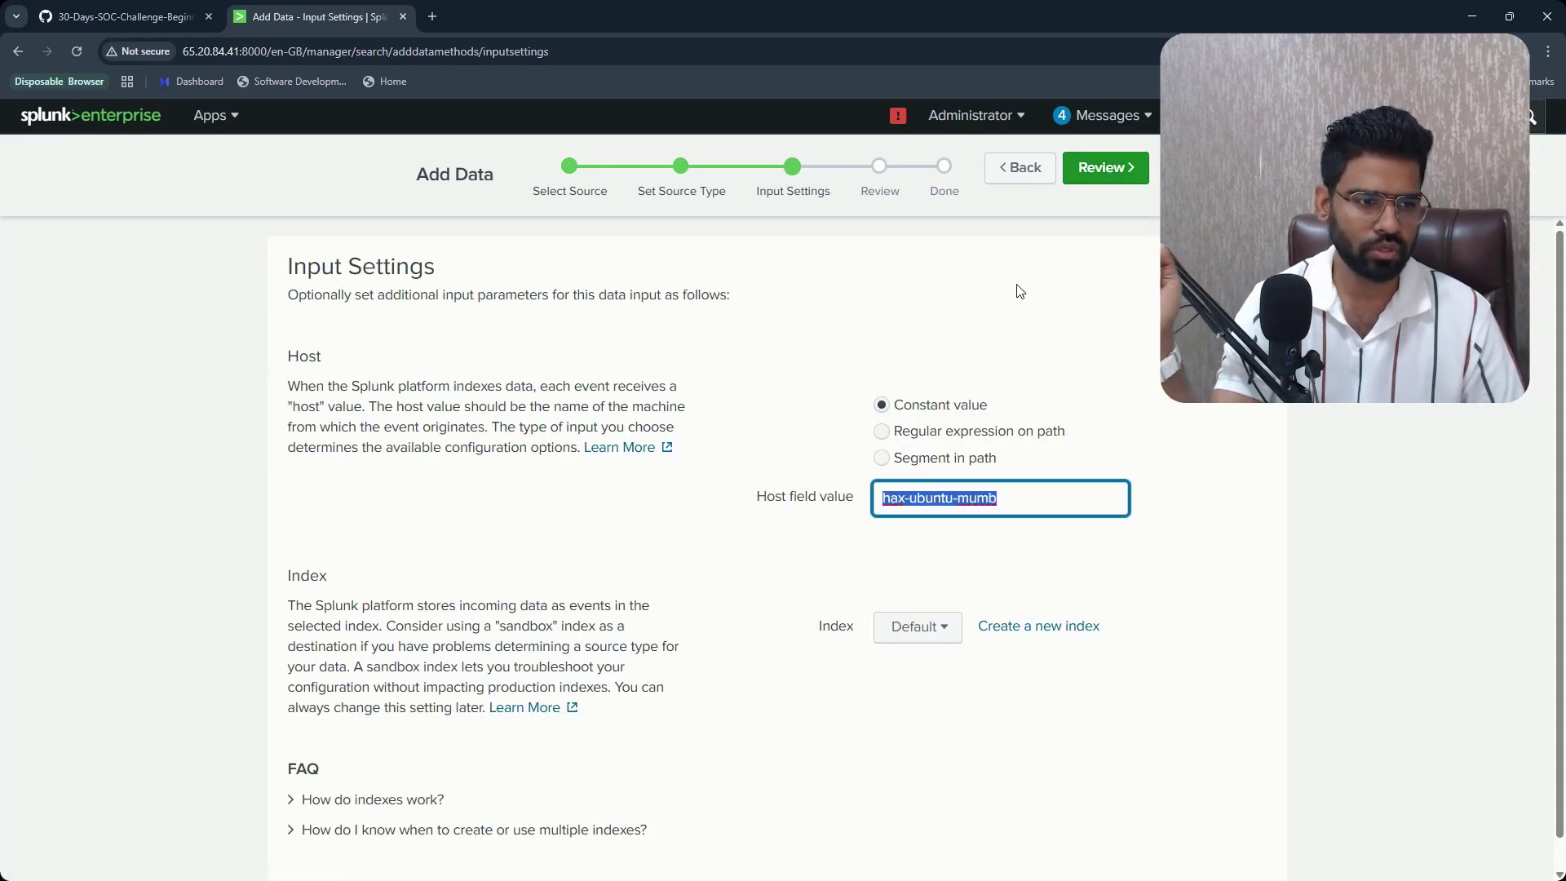
pyautogui.click(1105, 167)
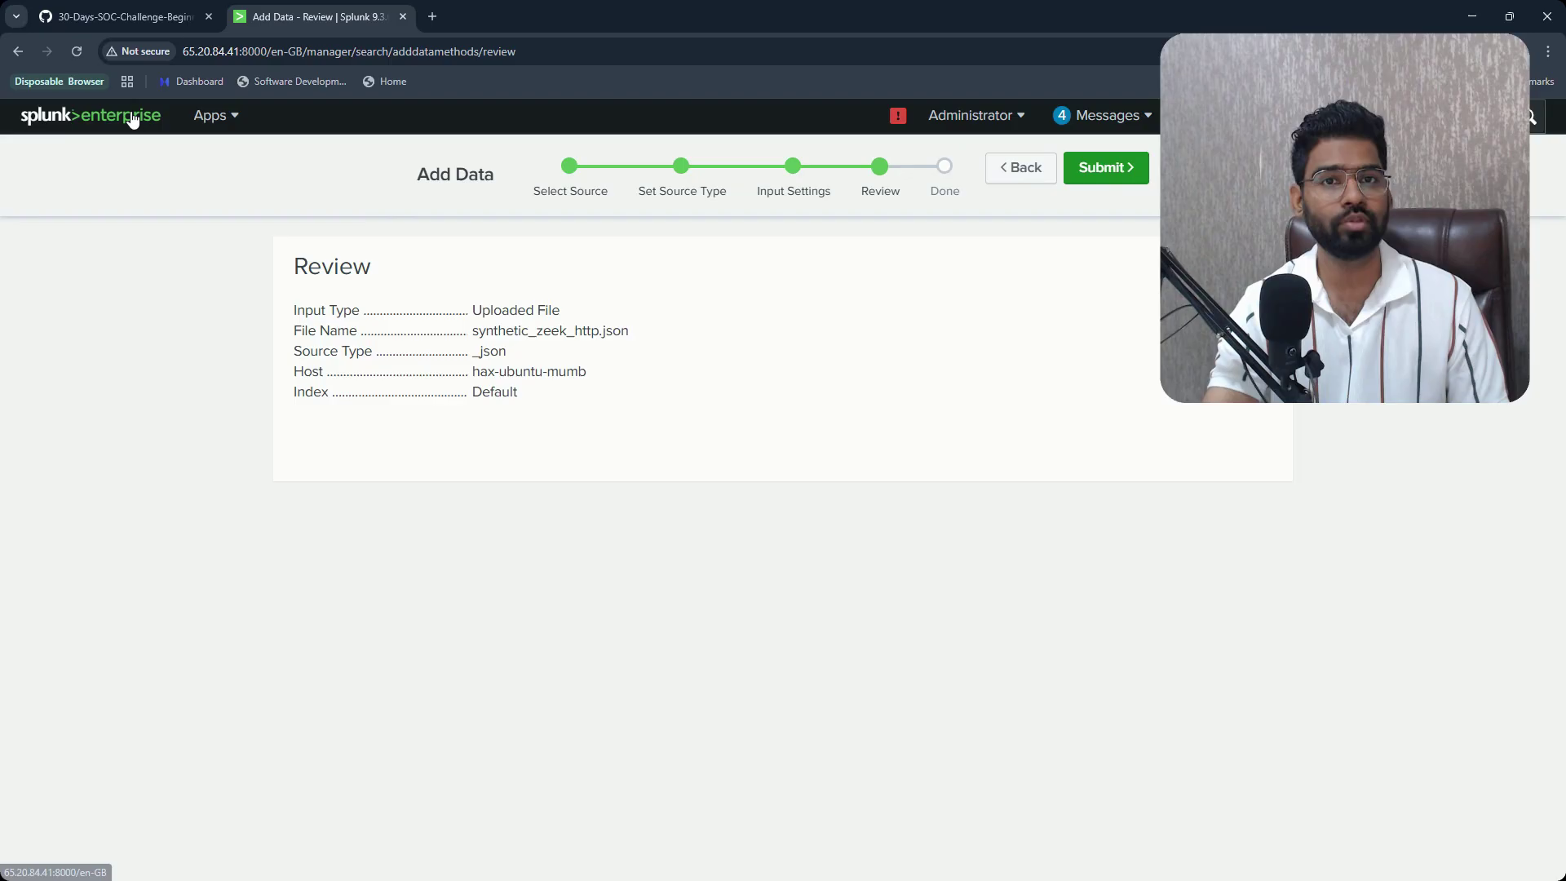
# In Search & Reporting, reuse the earlier synthetic_zeek_http.json search from Search History.
pyautogui.click(220, 116)
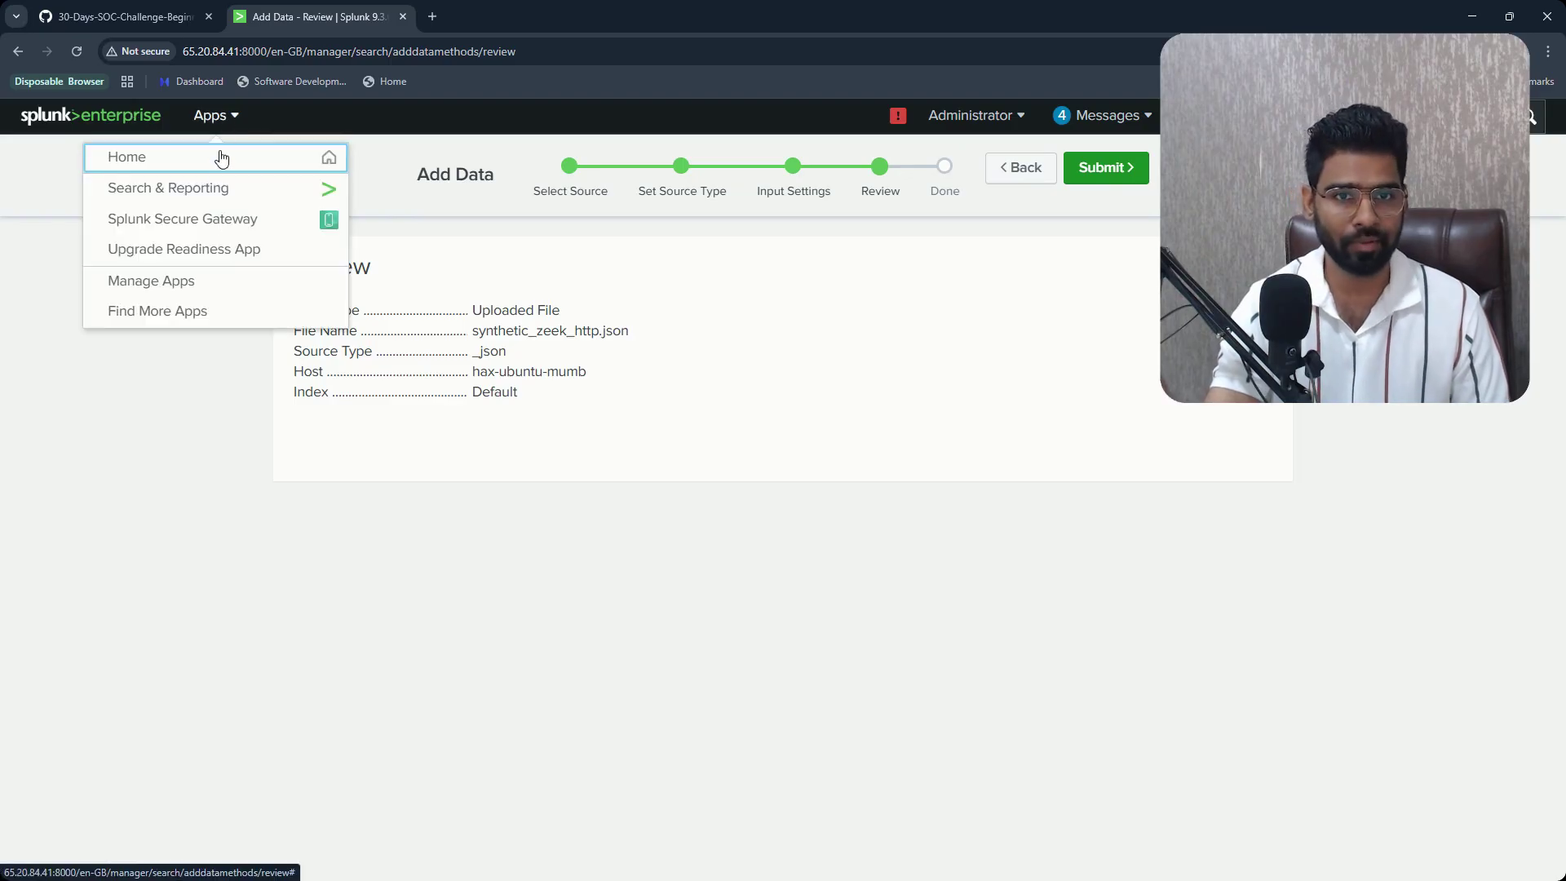
pyautogui.click(208, 204)
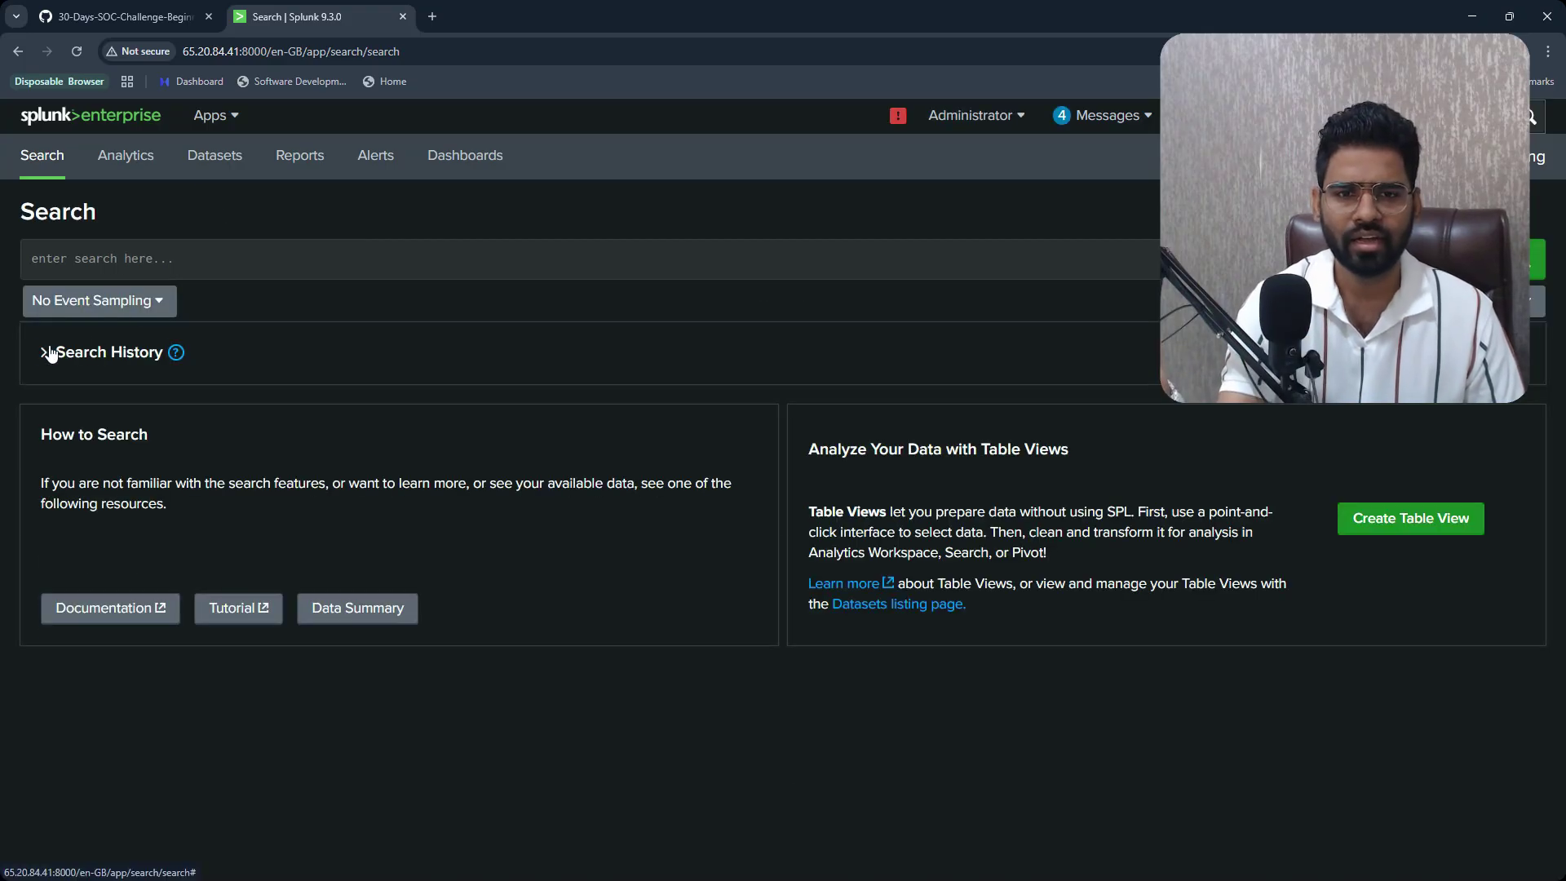
pyautogui.click(49, 352)
pyautogui.click(1216, 482)
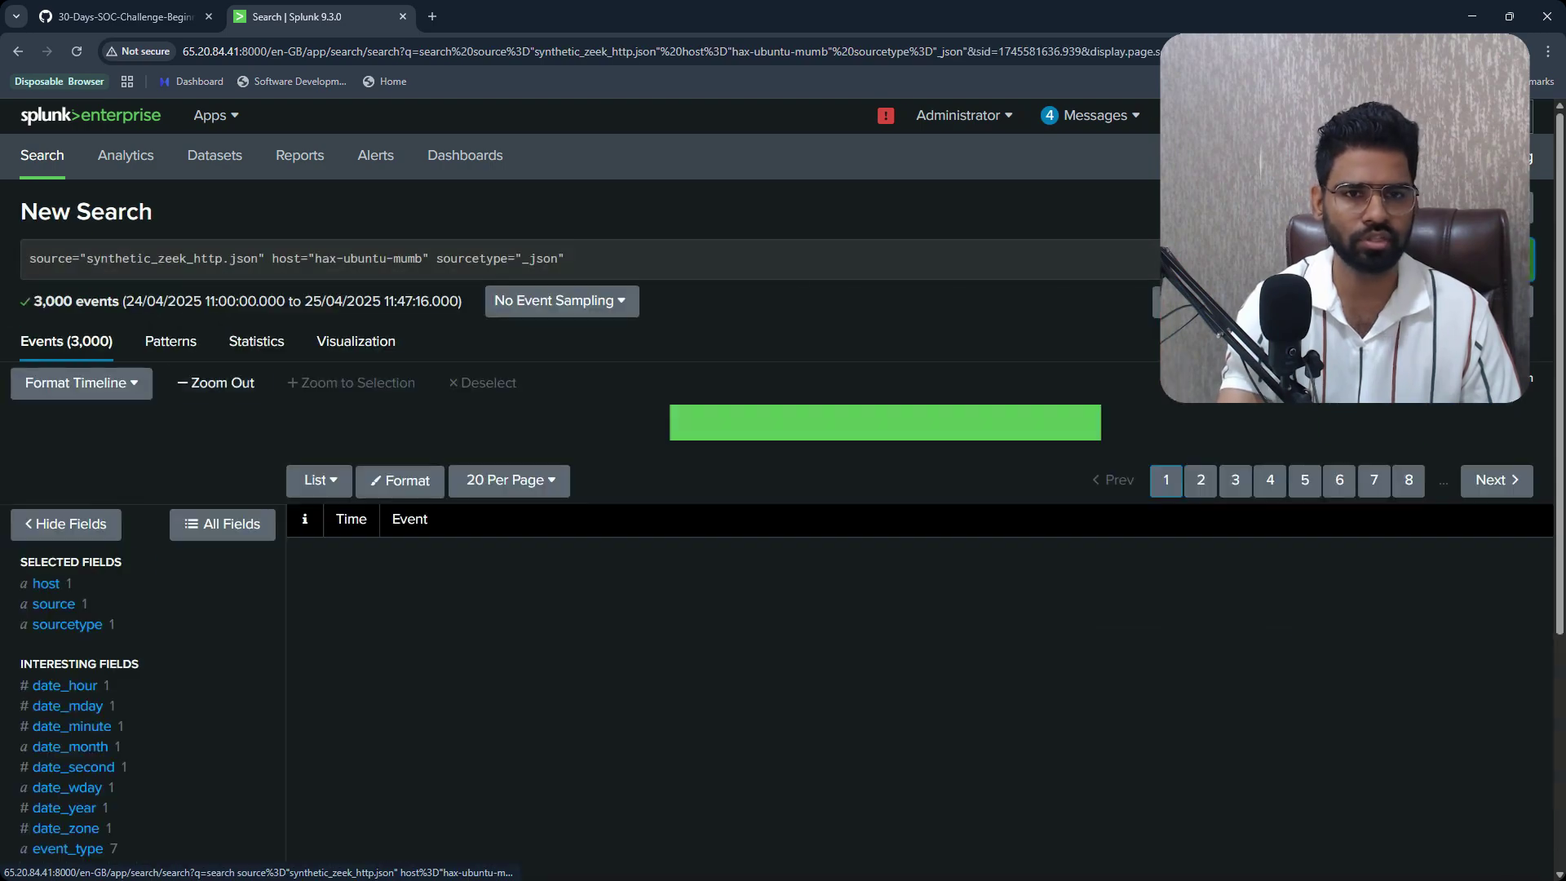
pyautogui.scroll(-5, 584, 575)
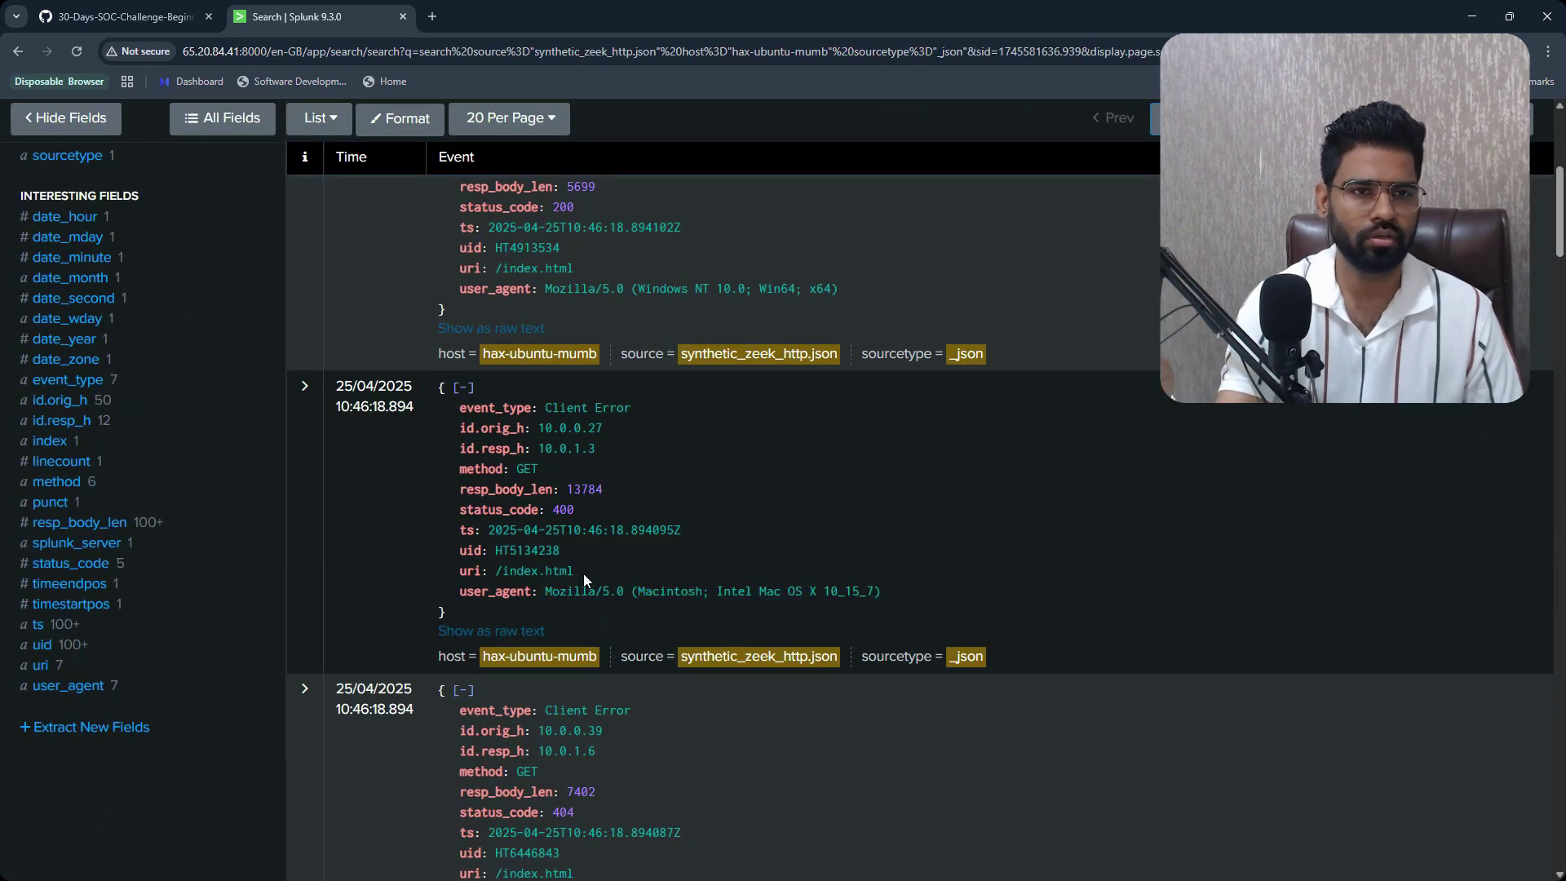
pyautogui.scroll(5, 473, 490)
# Point out the query's host="hax-ubuntu-mumb" and sourcetype="_json" filters, then return to GitHub.
pyautogui.moveTo(591, 265); pyautogui.dragTo(90, 247)
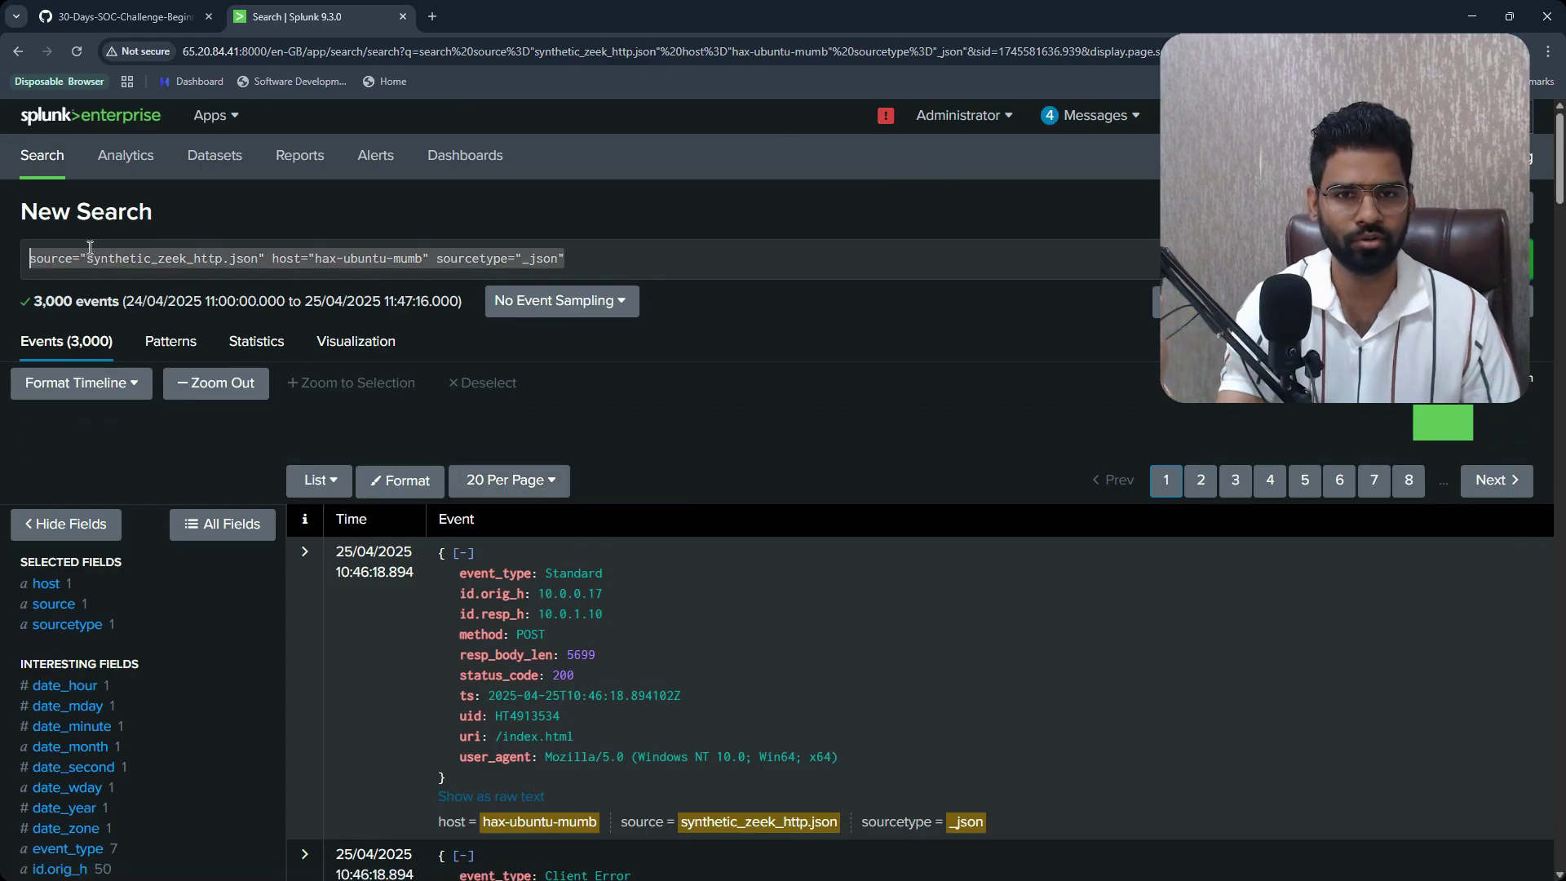
pyautogui.click(137, 259)
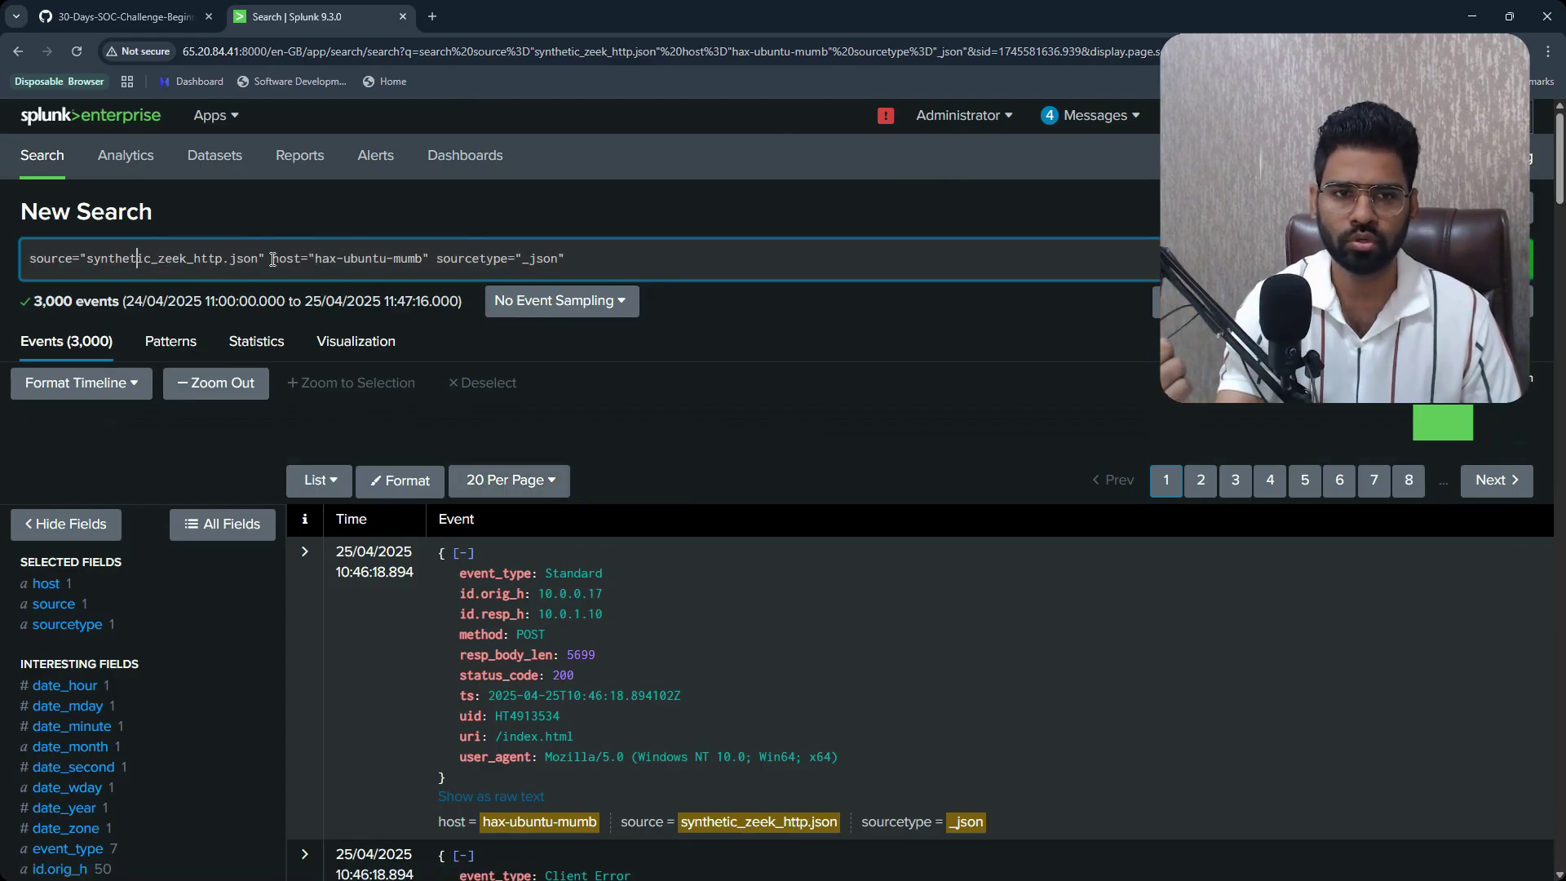
pyautogui.moveTo(272, 259); pyautogui.dragTo(425, 260)
pyautogui.moveTo(567, 259); pyautogui.dragTo(438, 264)
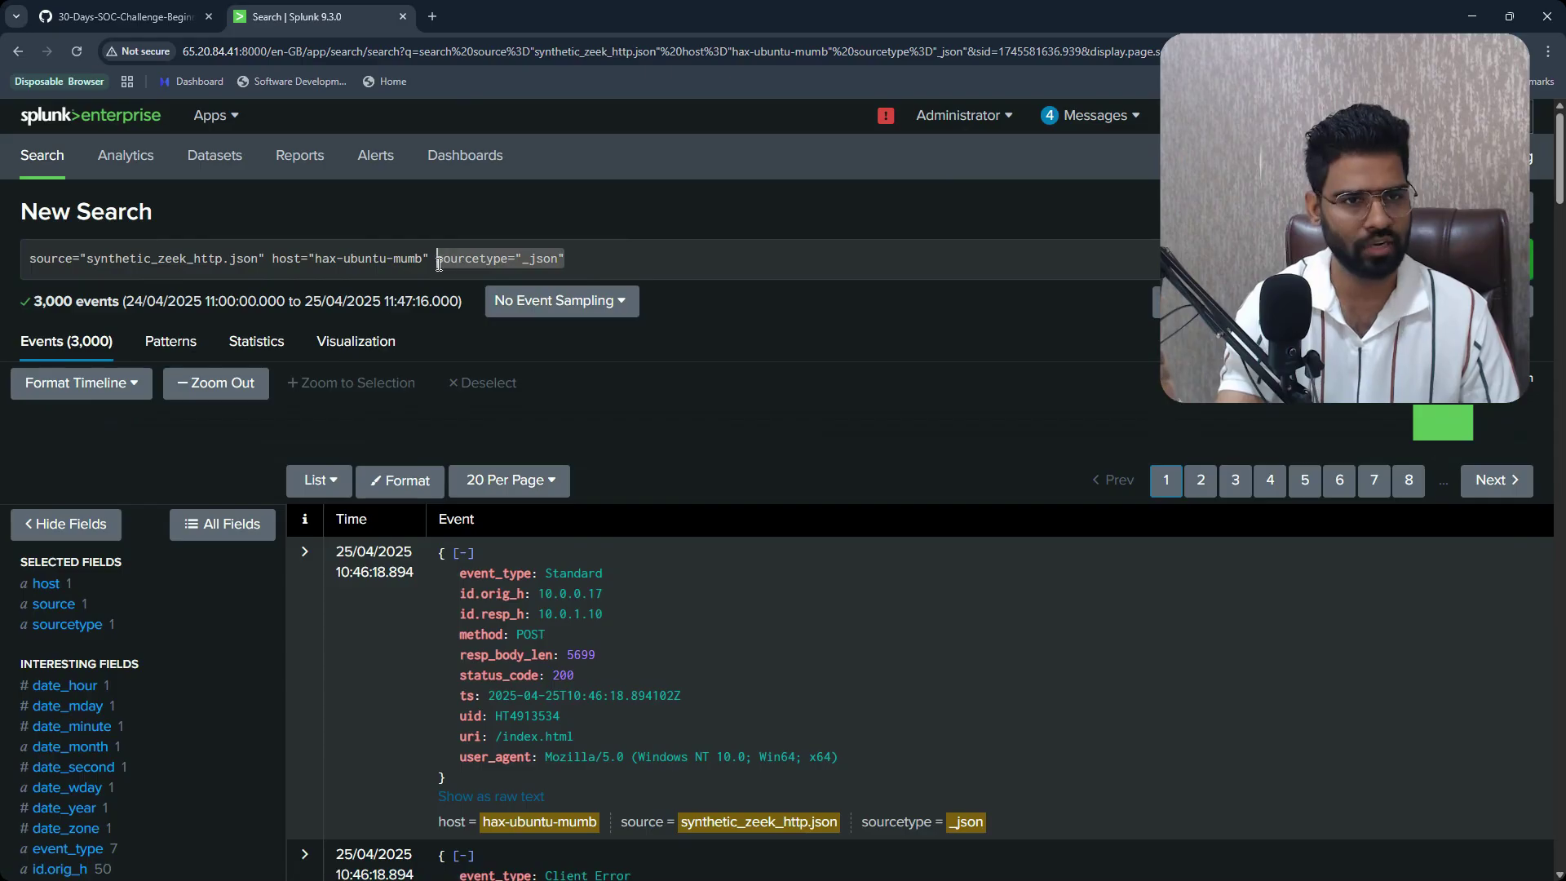
pyautogui.click(129, 17)
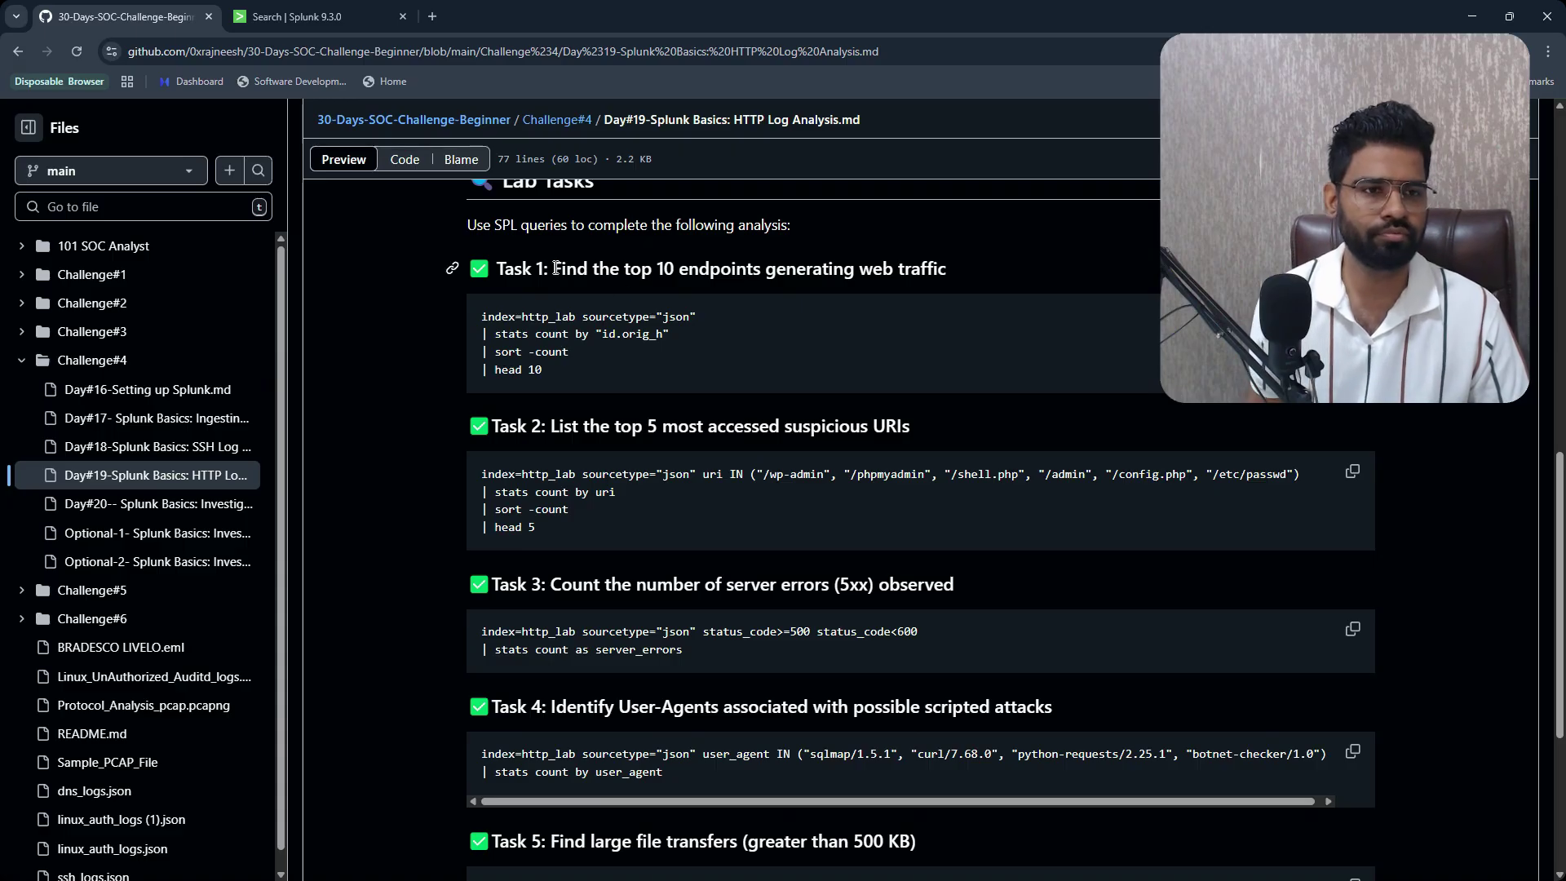
# Highlight the Task 1 heading and sketch client and server boxes joined by a request arrow.
pyautogui.moveTo(555, 268); pyautogui.dragTo(739, 269)
pyautogui.click(804, 272)
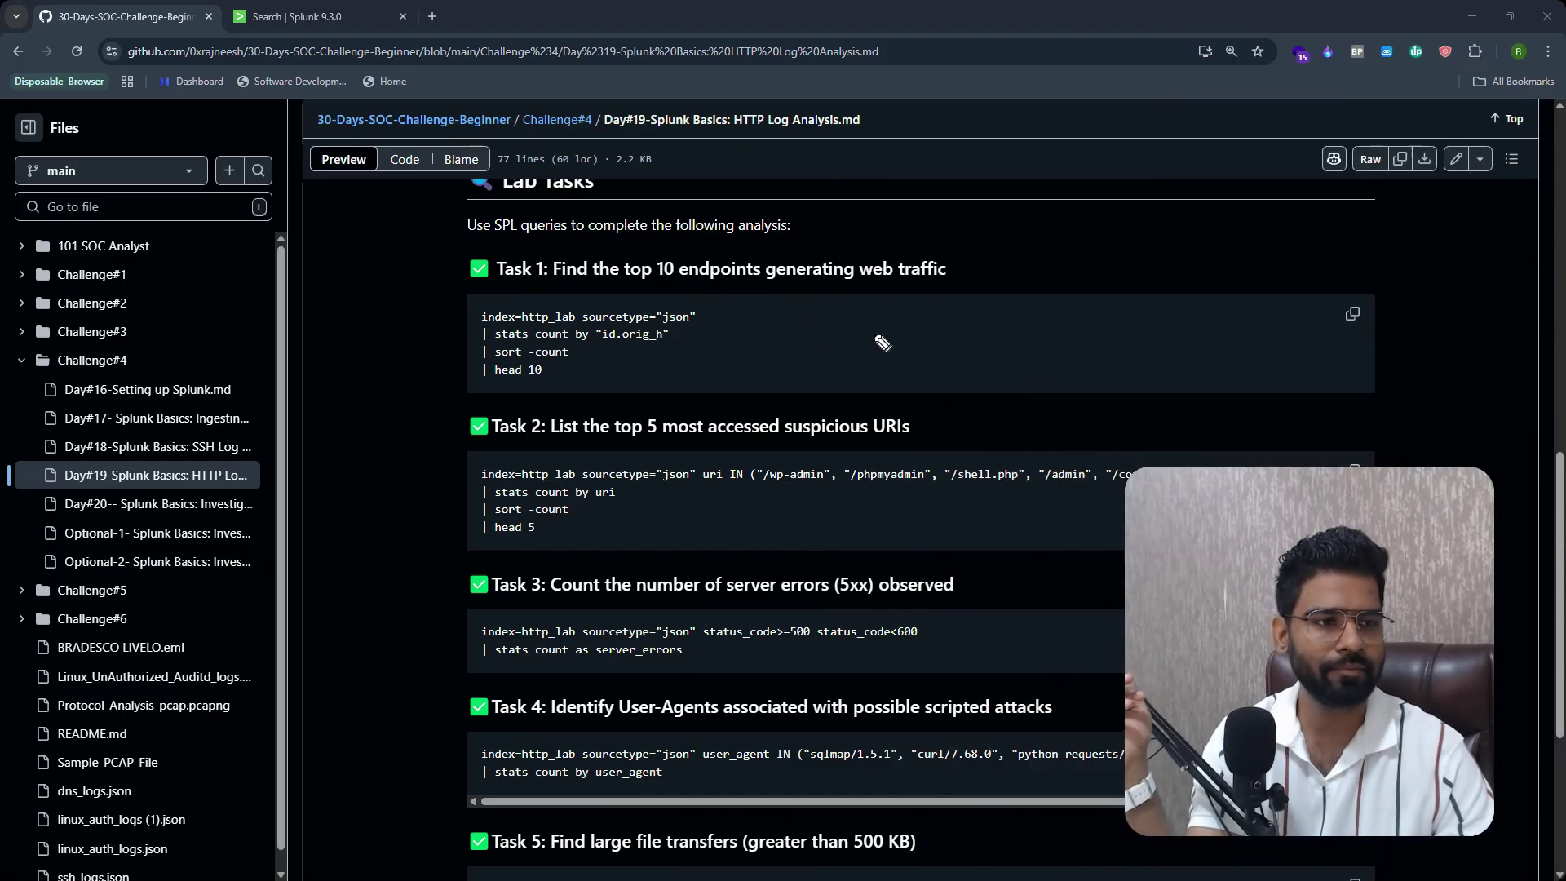
pyautogui.moveTo(828, 298)
pyautogui.mouseDown()
pyautogui.moveTo(838, 336)
pyautogui.moveTo(881, 343)
pyautogui.mouseUp()
pyautogui.moveTo(1328, 232); pyautogui.dragTo(1361, 316)
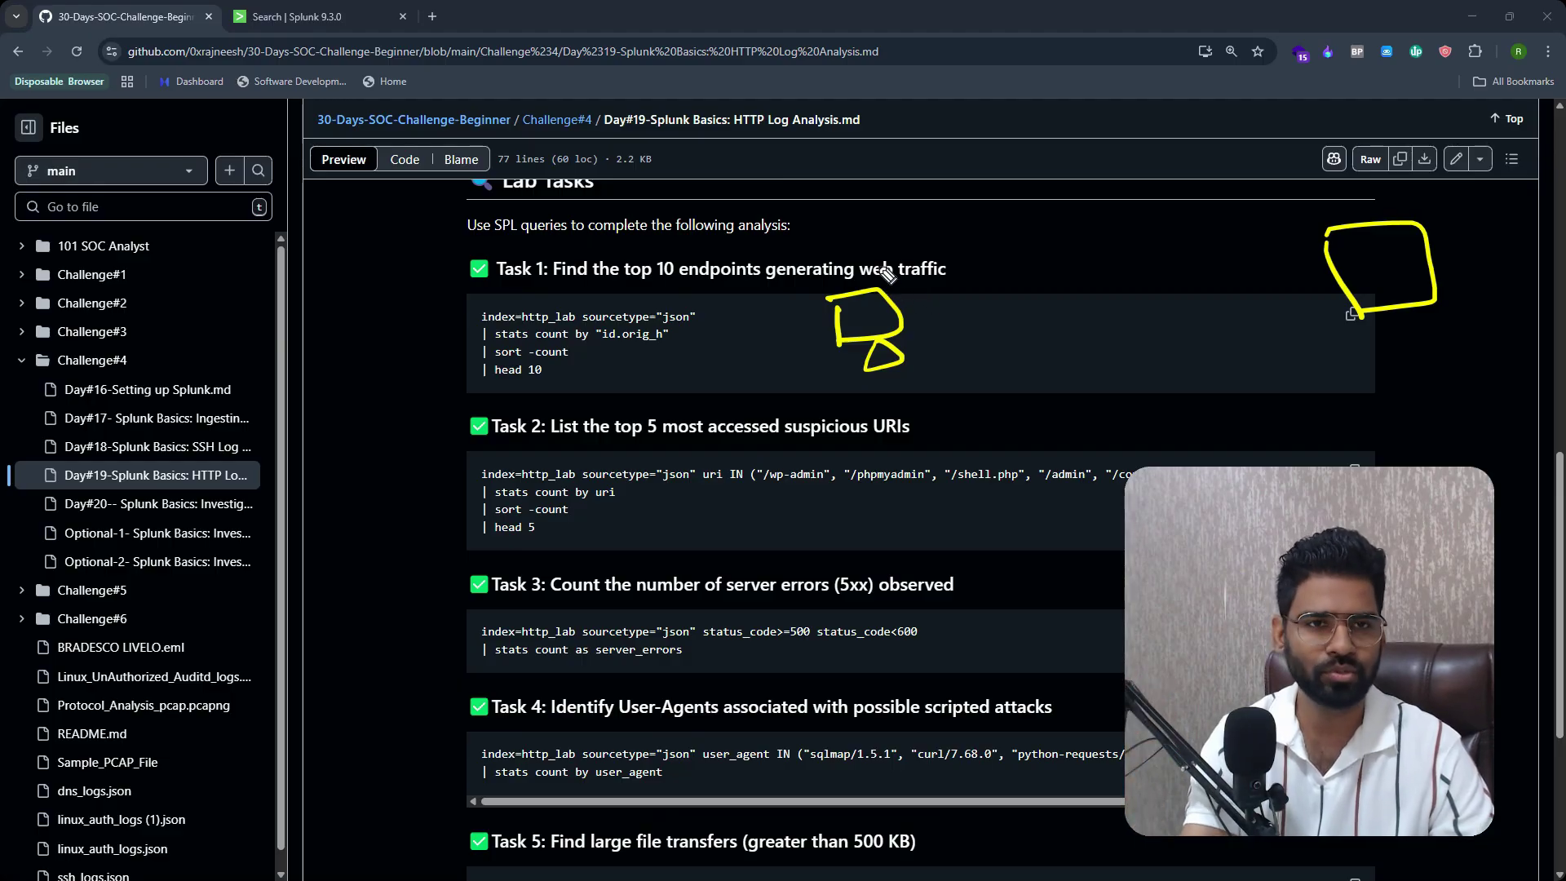
pyautogui.moveTo(907, 299)
pyautogui.mouseDown()
pyautogui.moveTo(1093, 241)
pyautogui.moveTo(1326, 231)
pyautogui.moveTo(1297, 222)
pyautogui.moveTo(1287, 237)
pyautogui.mouseUp()
pyautogui.moveTo(1021, 214)
pyautogui.mouseDown()
pyautogui.moveTo(1097, 198)
pyautogui.moveTo(1104, 220)
pyautogui.moveTo(1117, 190)
pyautogui.moveTo(1177, 177)
pyautogui.mouseUp()
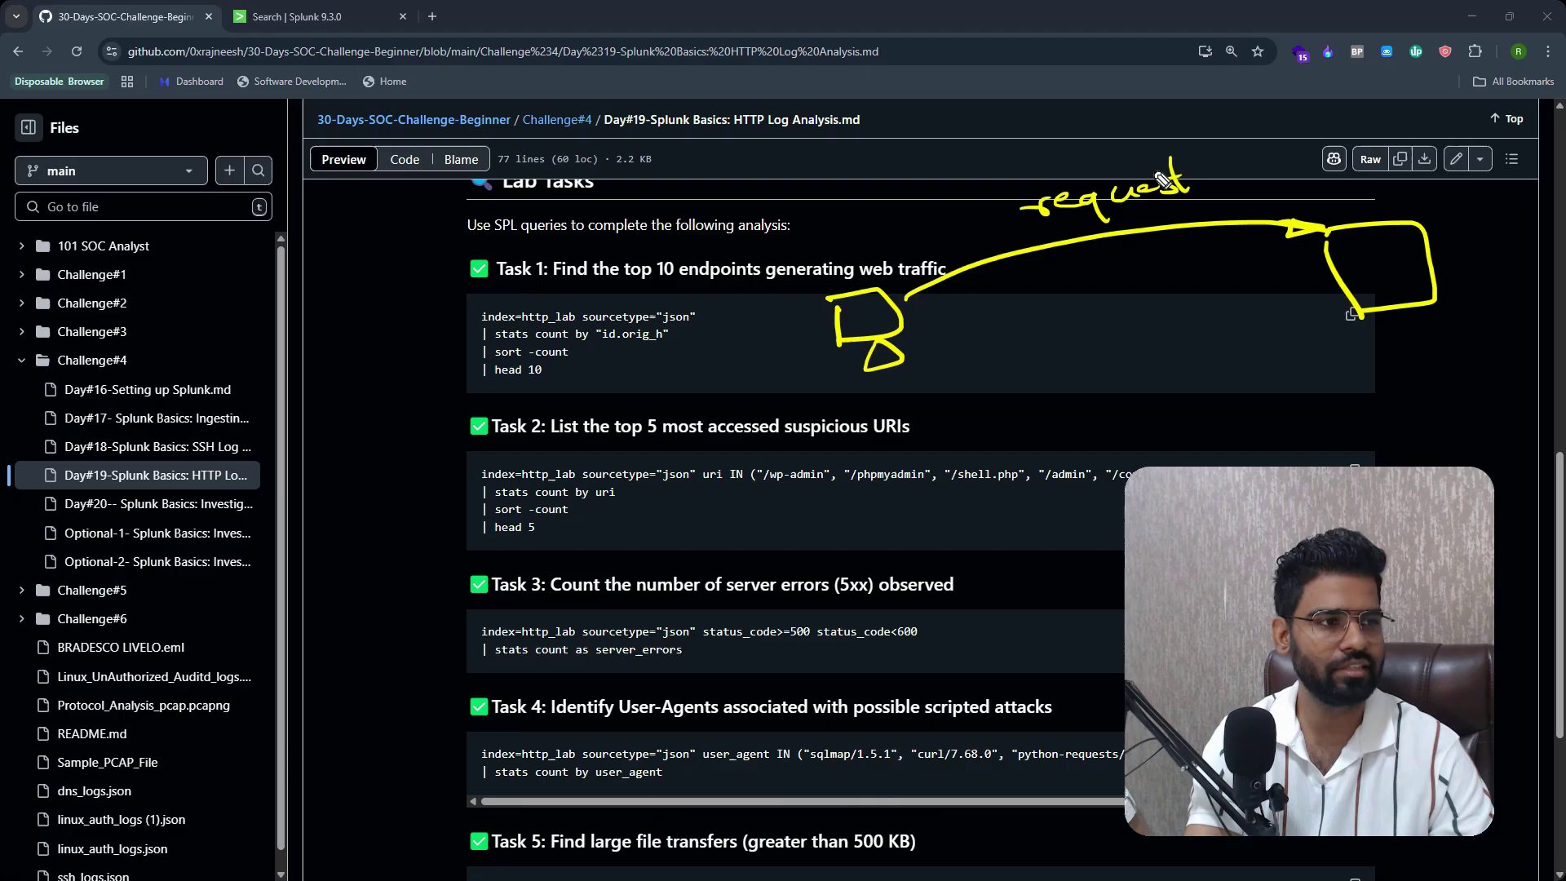
# Write the request methods GET, POST and PUT beside the request arrow.
pyautogui.moveTo(1182, 100)
pyautogui.mouseDown()
pyautogui.moveTo(1228, 163)
pyautogui.moveTo(1211, 117)
pyautogui.moveTo(1183, 105)
pyautogui.moveTo(1236, 94)
pyautogui.mouseUp()
pyautogui.moveTo(1279, 73)
pyautogui.mouseDown()
pyautogui.moveTo(1281, 91)
pyautogui.moveTo(1313, 91)
pyautogui.moveTo(1341, 51)
pyautogui.mouseUp()
pyautogui.moveTo(1331, 56); pyautogui.dragTo(1326, 84)
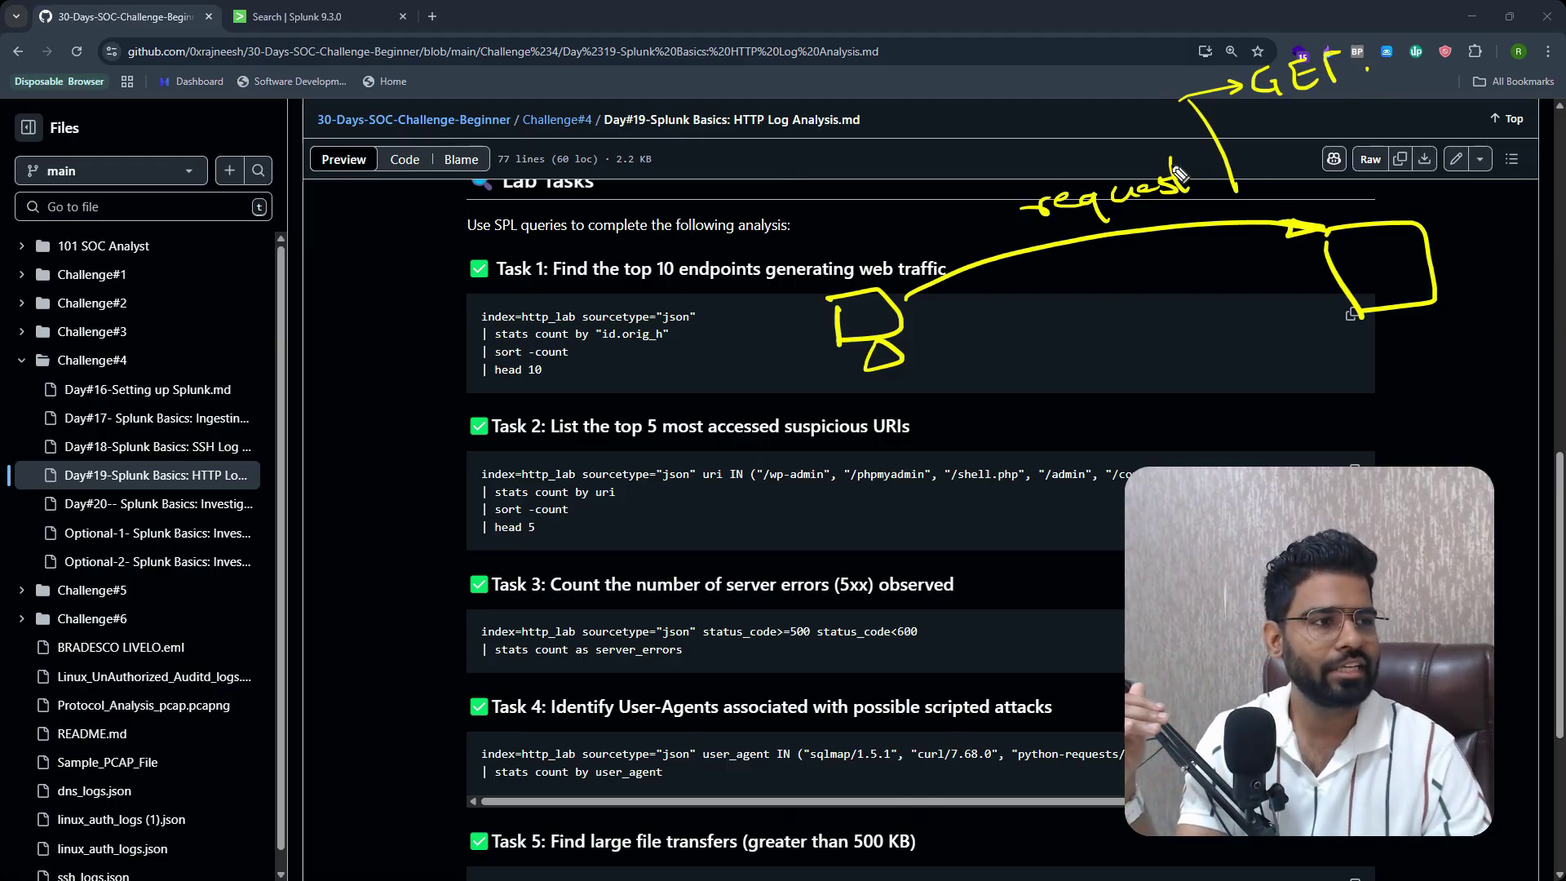
pyautogui.moveTo(1226, 138)
pyautogui.mouseDown()
pyautogui.moveTo(1336, 117)
pyautogui.moveTo(1361, 88)
pyautogui.mouseUp()
pyautogui.moveTo(1347, 91); pyautogui.dragTo(1354, 119)
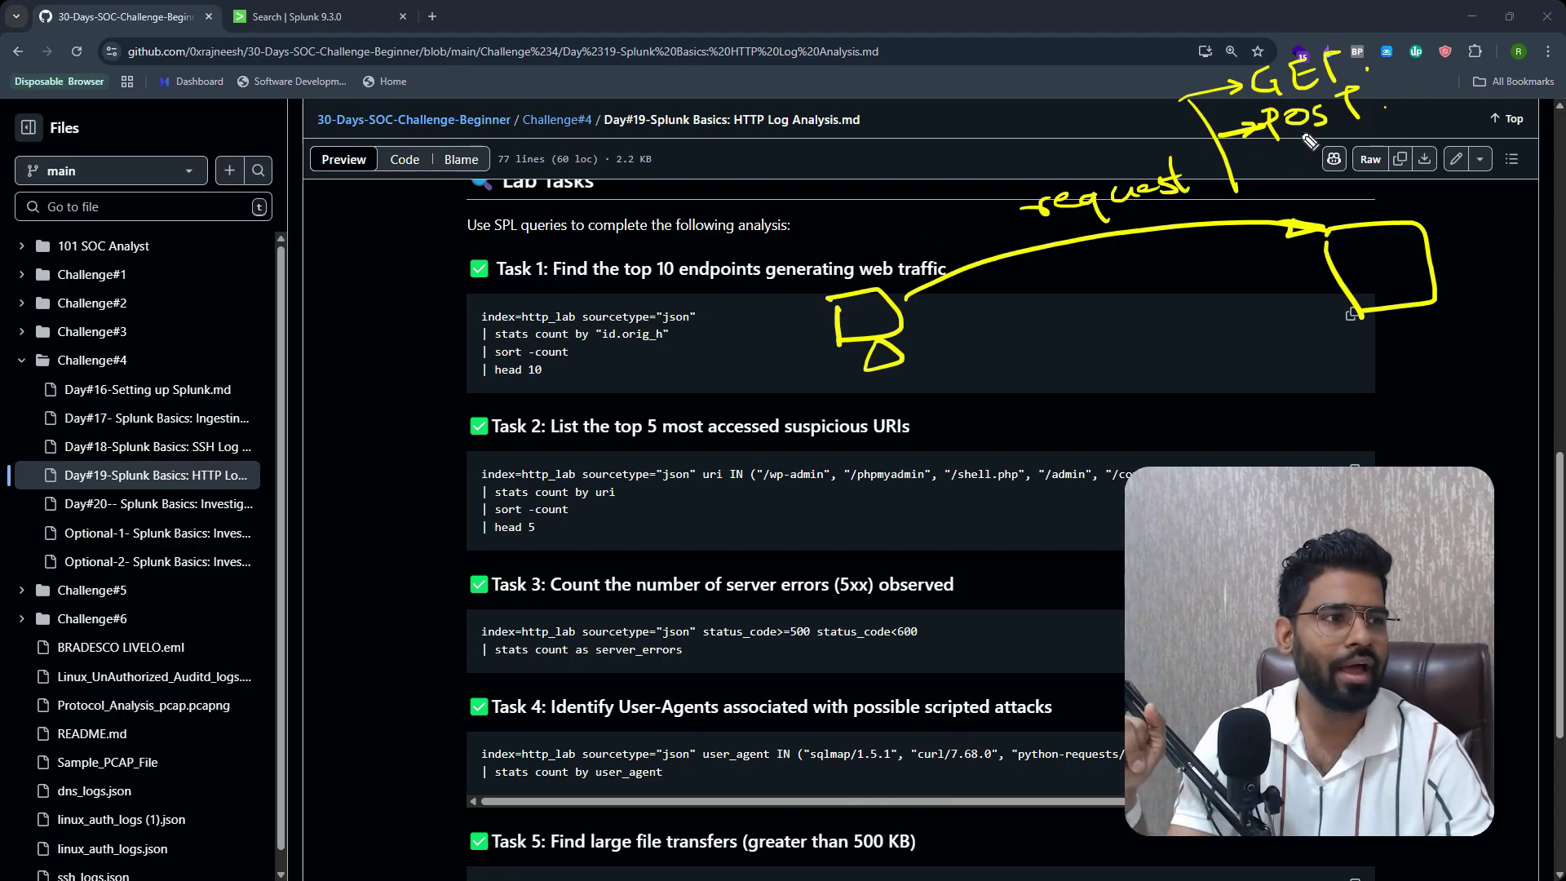
pyautogui.moveTo(1239, 183)
pyautogui.mouseDown()
pyautogui.moveTo(1297, 154)
pyautogui.moveTo(1373, 161)
pyautogui.mouseUp()
pyautogui.moveTo(1244, 206); pyautogui.dragTo(1279, 198)
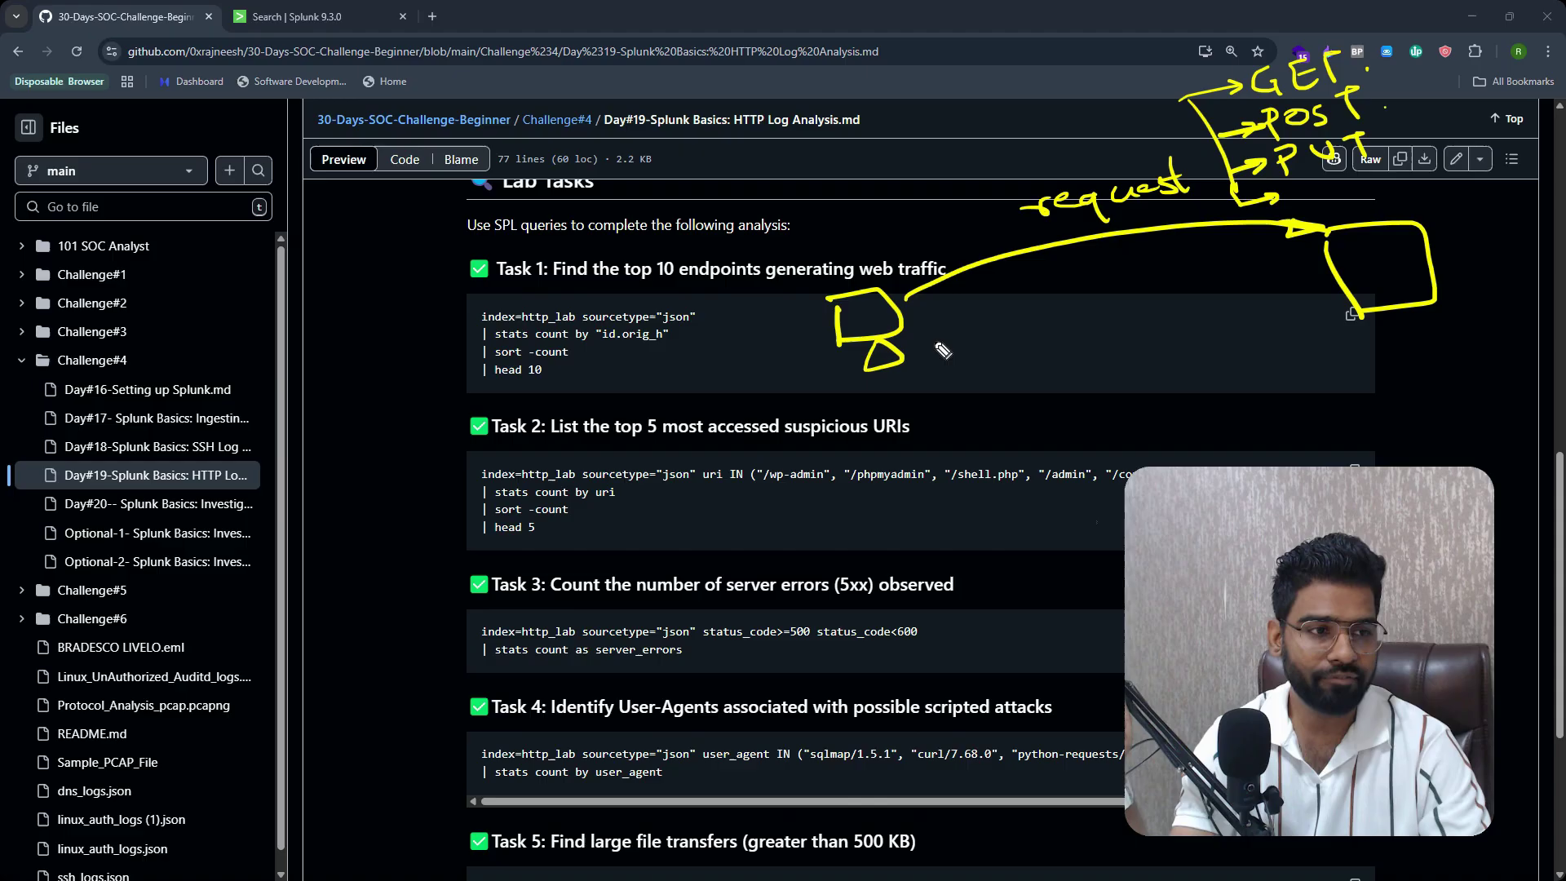
# Draw a return arrow from server to client and label it Response, underlined.
pyautogui.moveTo(934, 347)
pyautogui.mouseDown()
pyautogui.moveTo(1282, 347)
pyautogui.moveTo(1350, 316)
pyautogui.mouseUp()
pyautogui.moveTo(956, 332)
pyautogui.mouseDown()
pyautogui.moveTo(928, 350)
pyautogui.moveTo(971, 358)
pyautogui.mouseUp()
pyautogui.moveTo(1070, 398)
pyautogui.mouseDown()
pyautogui.moveTo(1075, 363)
pyautogui.moveTo(1114, 385)
pyautogui.moveTo(1313, 368)
pyautogui.mouseUp()
pyautogui.moveTo(1060, 424); pyautogui.dragTo(1362, 377)
pyautogui.moveTo(1148, 417)
pyautogui.mouseDown()
pyautogui.moveTo(1158, 463)
pyautogui.moveTo(1209, 441)
pyautogui.moveTo(1196, 451)
pyautogui.mouseUp()
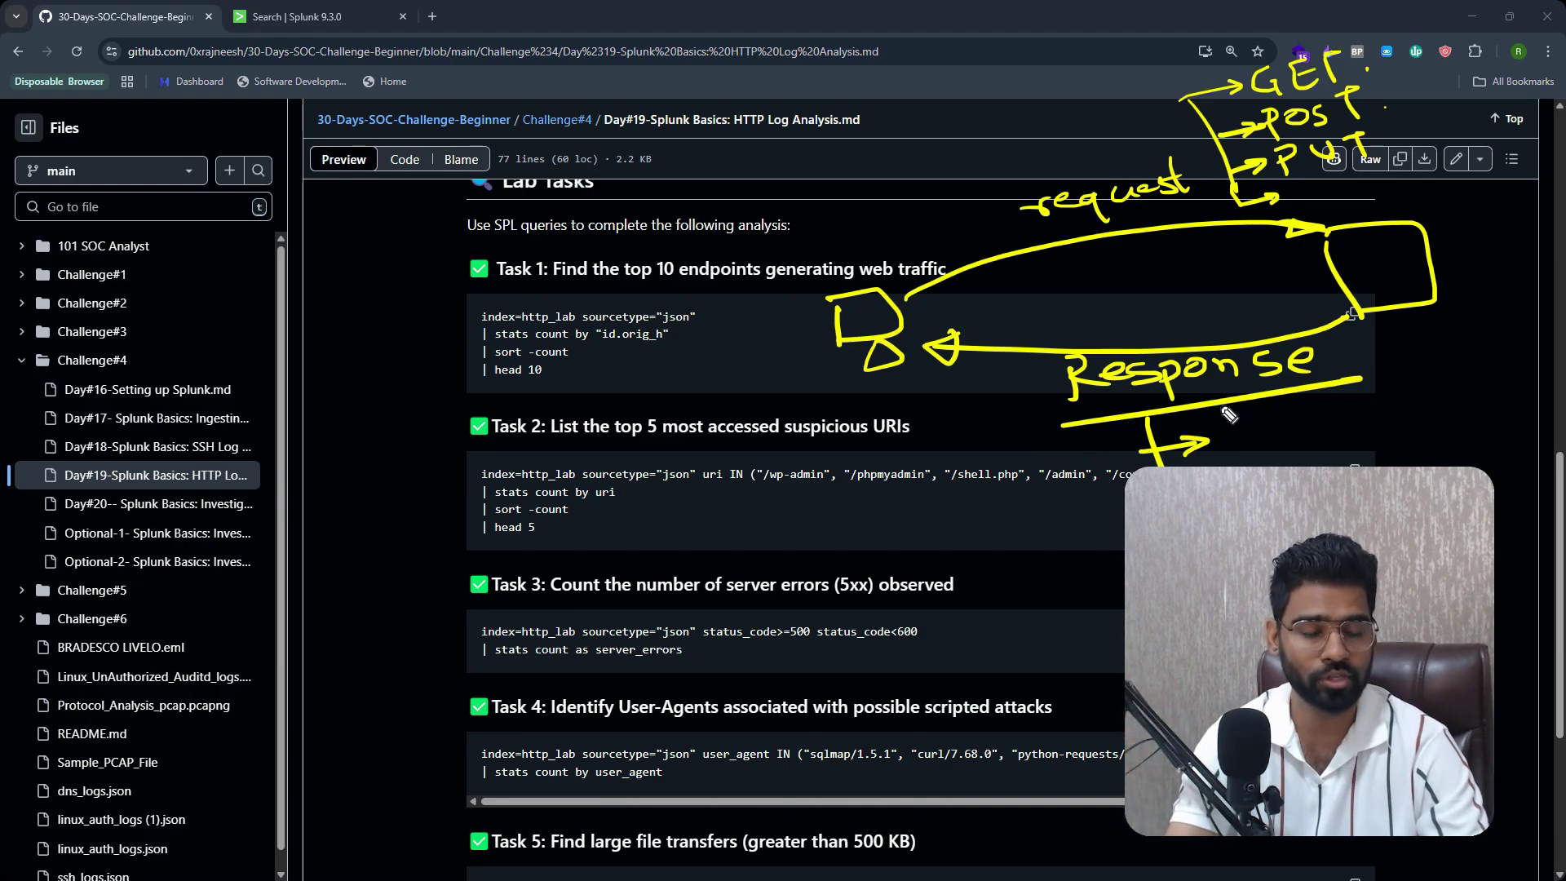
# Write status codes 200 and 201 under Response and underline the 200.
pyautogui.moveTo(1217, 428)
pyautogui.mouseDown()
pyautogui.moveTo(1250, 451)
pyautogui.moveTo(1269, 425)
pyautogui.mouseUp()
pyautogui.moveTo(1305, 423)
pyautogui.mouseDown()
pyautogui.moveTo(1298, 439)
pyautogui.moveTo(1307, 421)
pyautogui.mouseUp()
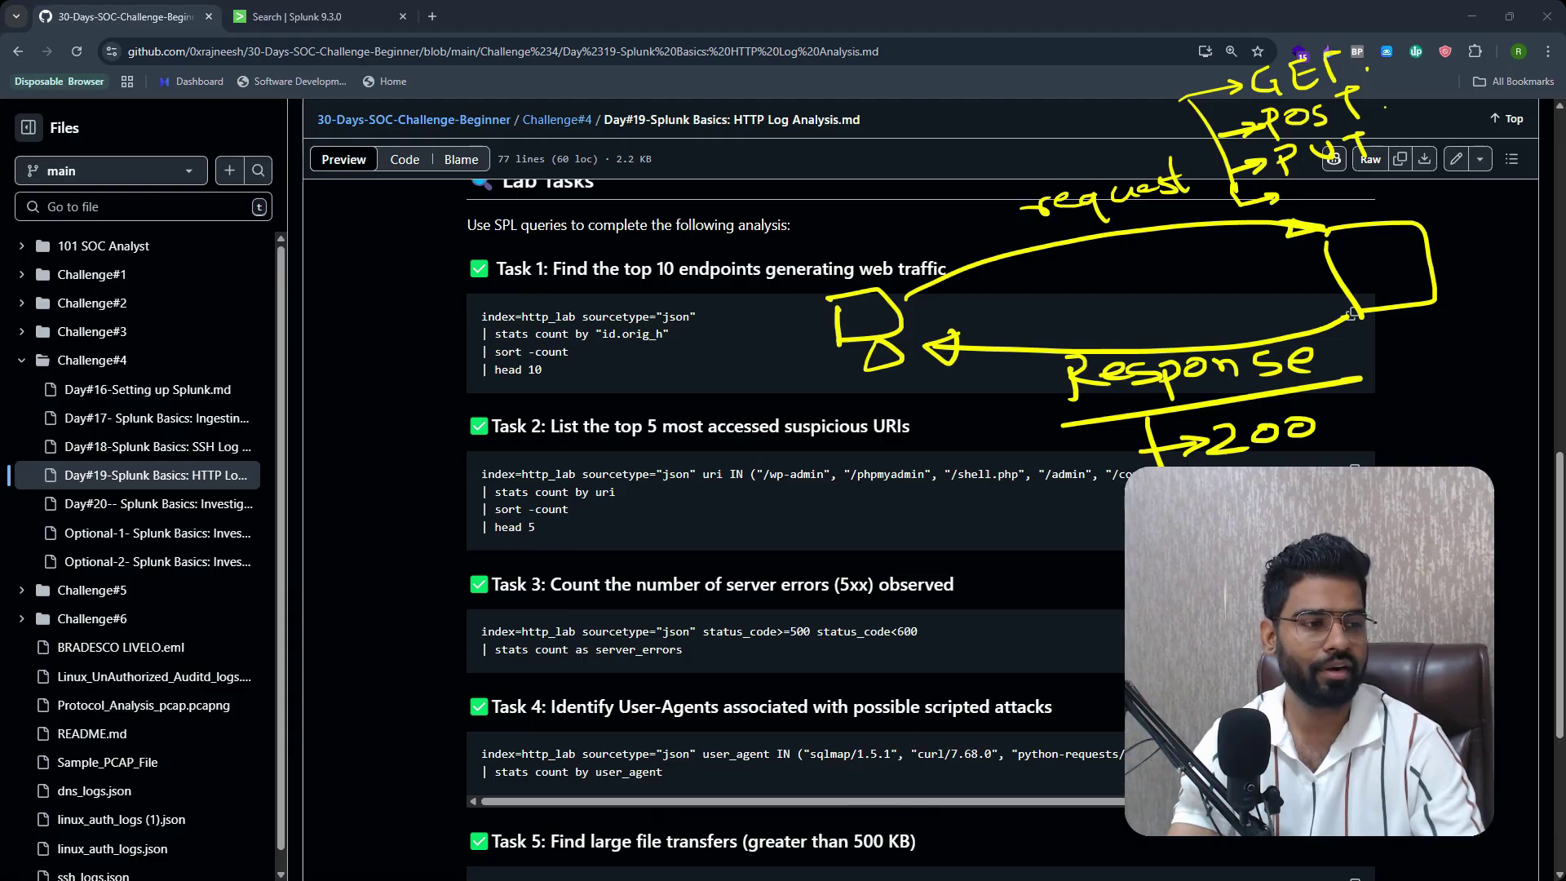
pyautogui.moveTo(1330, 406)
pyautogui.mouseDown()
pyautogui.moveTo(1387, 388)
pyautogui.moveTo(1389, 424)
pyautogui.moveTo(1405, 372)
pyautogui.moveTo(1439, 374)
pyautogui.mouseUp()
pyautogui.moveTo(1457, 359); pyautogui.dragTo(1481, 358)
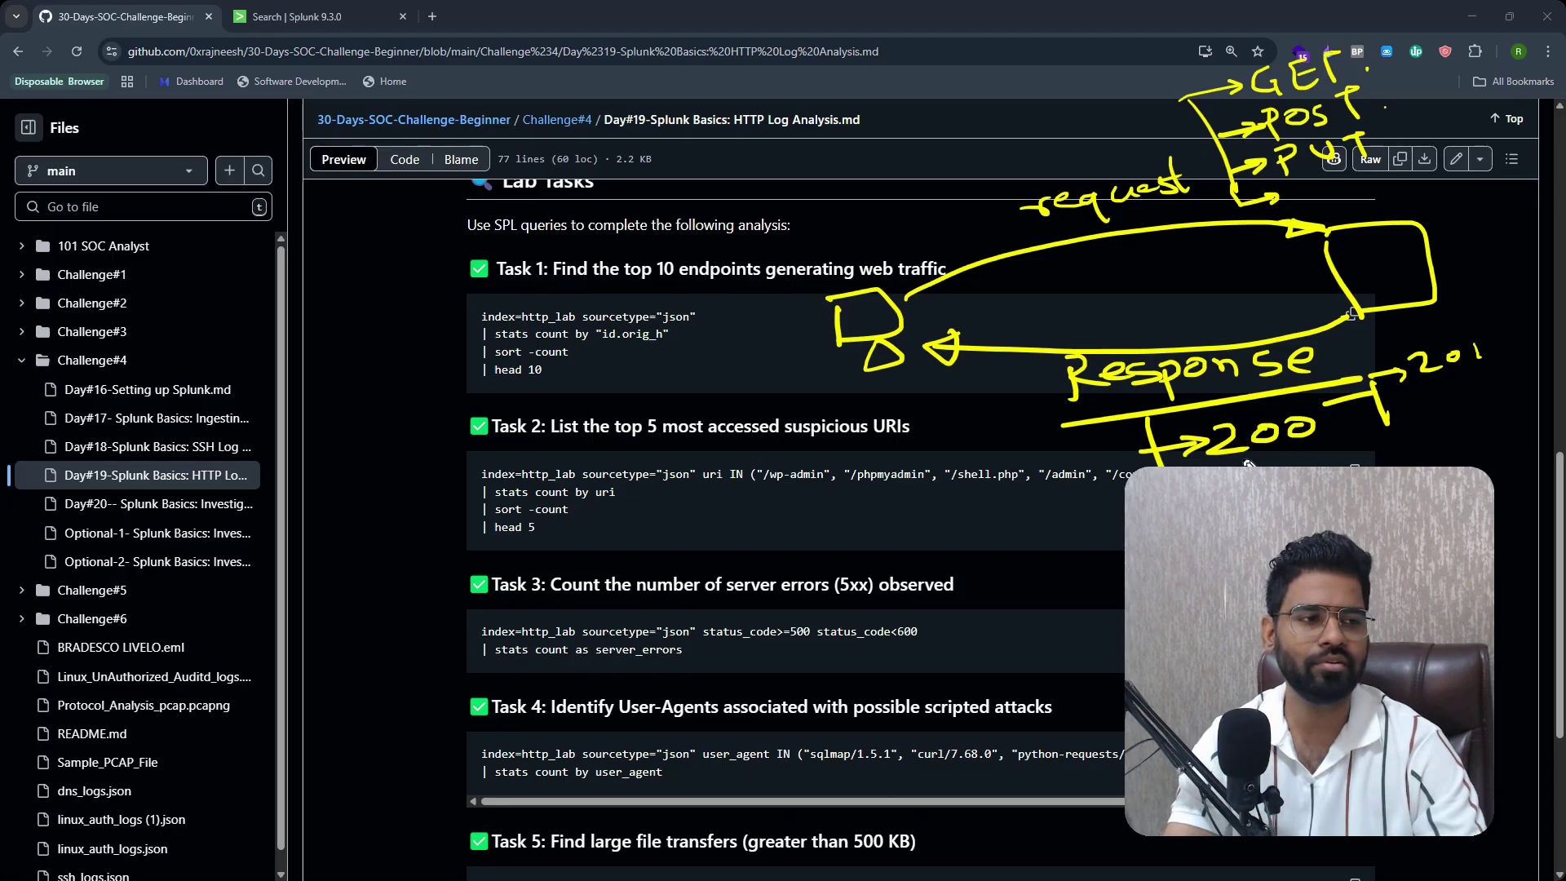
pyautogui.moveTo(1240, 448); pyautogui.dragTo(1331, 442)
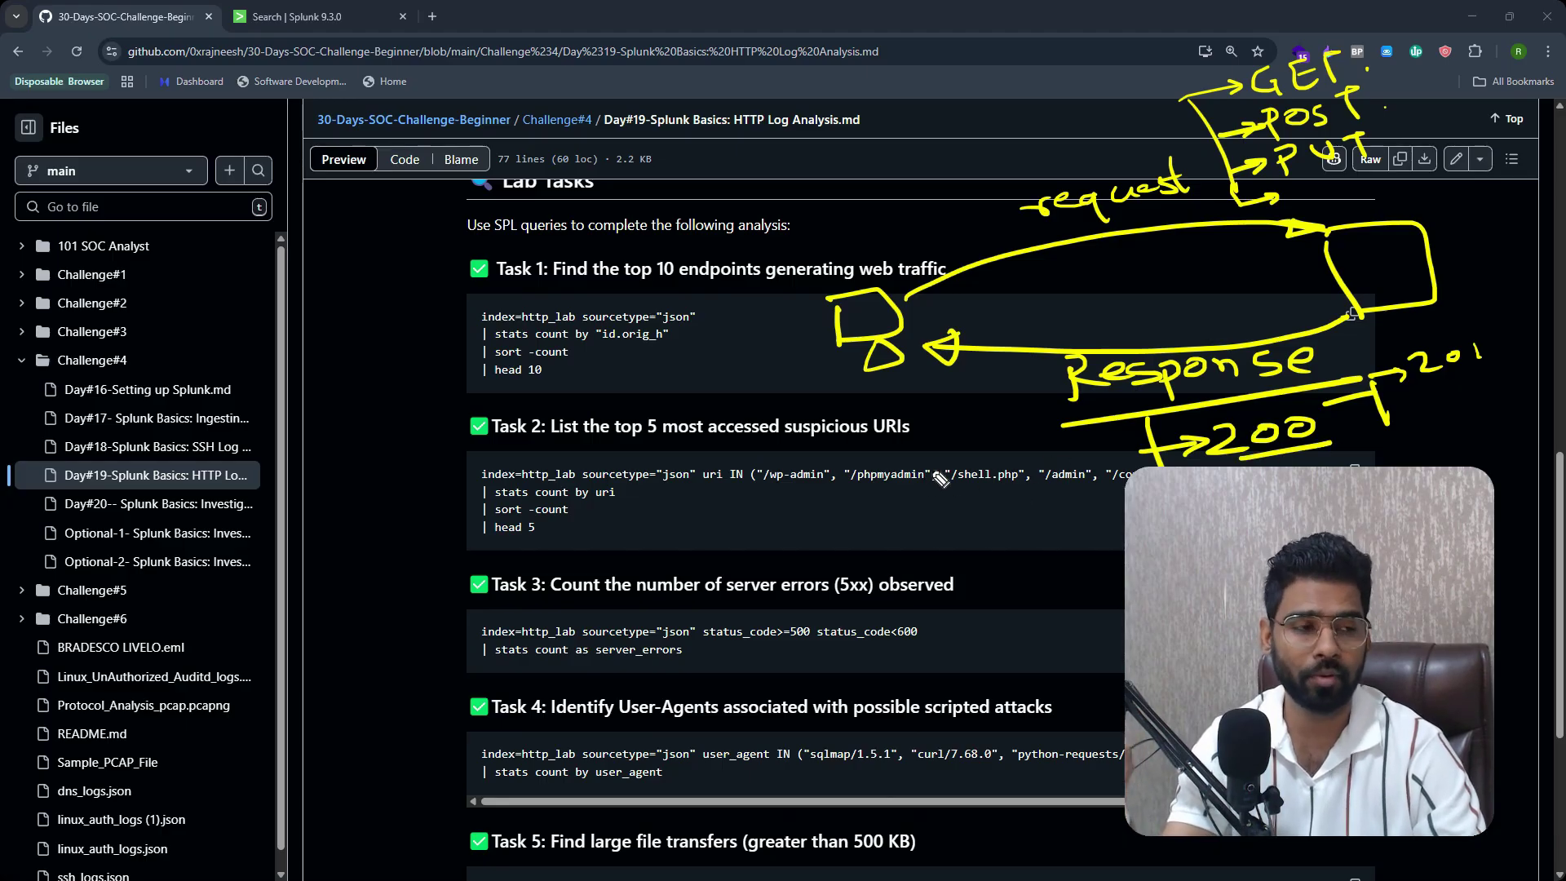
# Note a 200k response size and status code 404, and underline the page URL.
pyautogui.moveTo(910, 465); pyautogui.dragTo(1077, 469)
pyautogui.moveTo(926, 508); pyautogui.dragTo(1102, 481)
pyautogui.moveTo(1011, 420); pyautogui.dragTo(1020, 413)
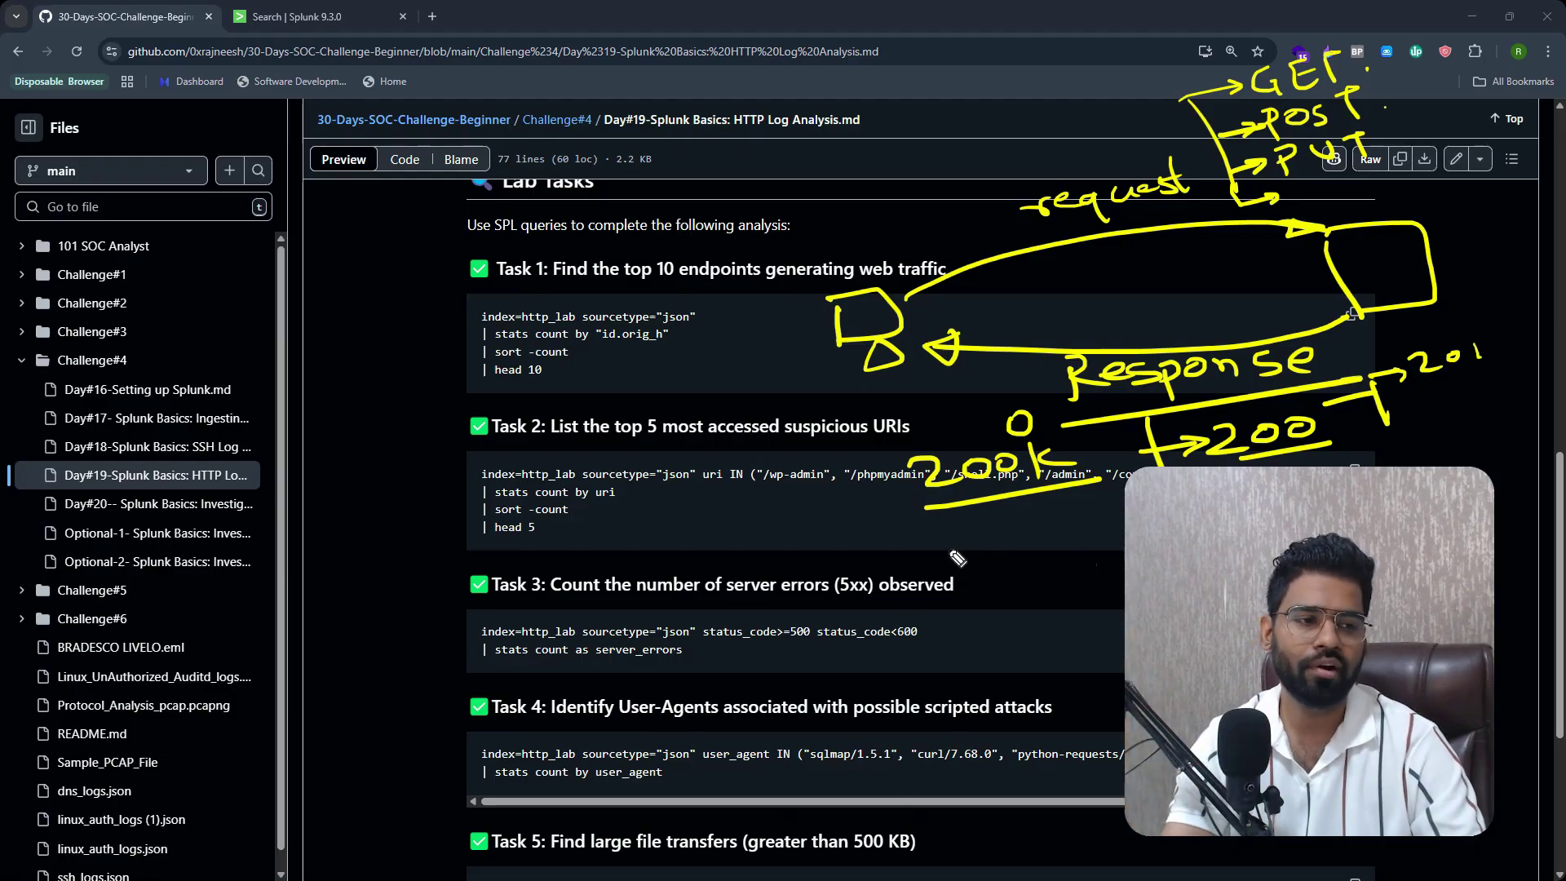
pyautogui.moveTo(965, 555)
pyautogui.mouseDown()
pyautogui.moveTo(1032, 571)
pyautogui.moveTo(1077, 555)
pyautogui.moveTo(1124, 577)
pyautogui.mouseUp()
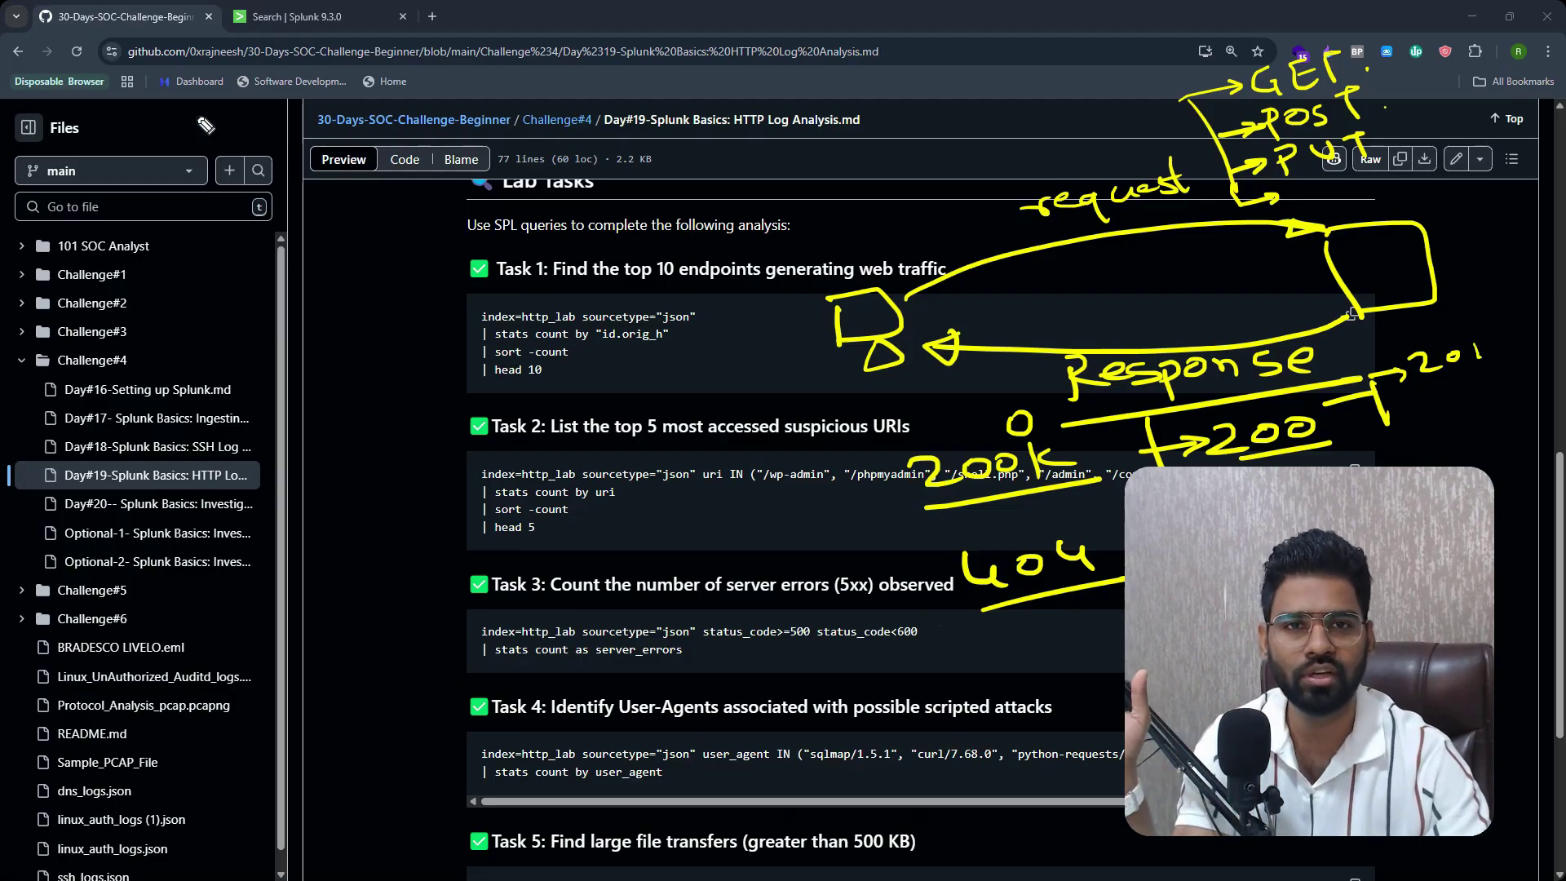
pyautogui.moveTo(131, 62)
pyautogui.mouseDown()
pyautogui.moveTo(431, 65)
pyautogui.moveTo(409, 75)
pyautogui.mouseUp()
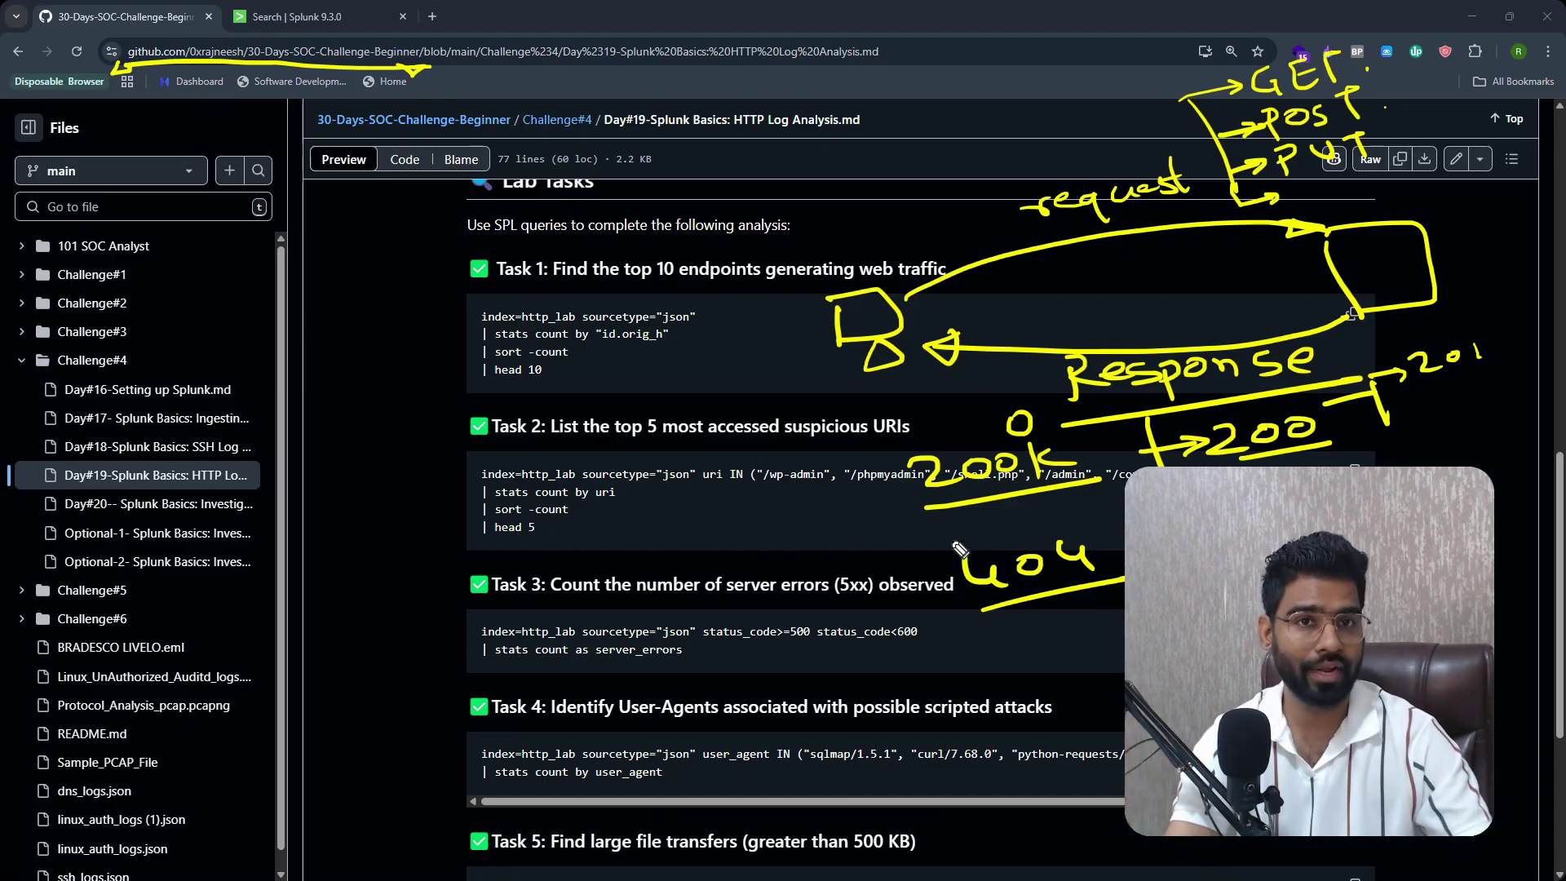
# Circle the 404, write NOT beneath it, then erase all ink annotations.
pyautogui.moveTo(1019, 526)
pyautogui.mouseDown()
pyautogui.moveTo(1122, 522)
pyautogui.moveTo(934, 526)
pyautogui.mouseUp()
pyautogui.moveTo(954, 684)
pyautogui.mouseDown()
pyautogui.moveTo(956, 649)
pyautogui.moveTo(1005, 636)
pyautogui.mouseUp()
pyautogui.moveTo(1032, 645)
pyautogui.mouseDown()
pyautogui.moveTo(1019, 656)
pyautogui.moveTo(1032, 646)
pyautogui.mouseUp()
pyautogui.moveTo(1049, 641); pyautogui.dragTo(1085, 633)
pyautogui.moveTo(1065, 638); pyautogui.dragTo(1061, 669)
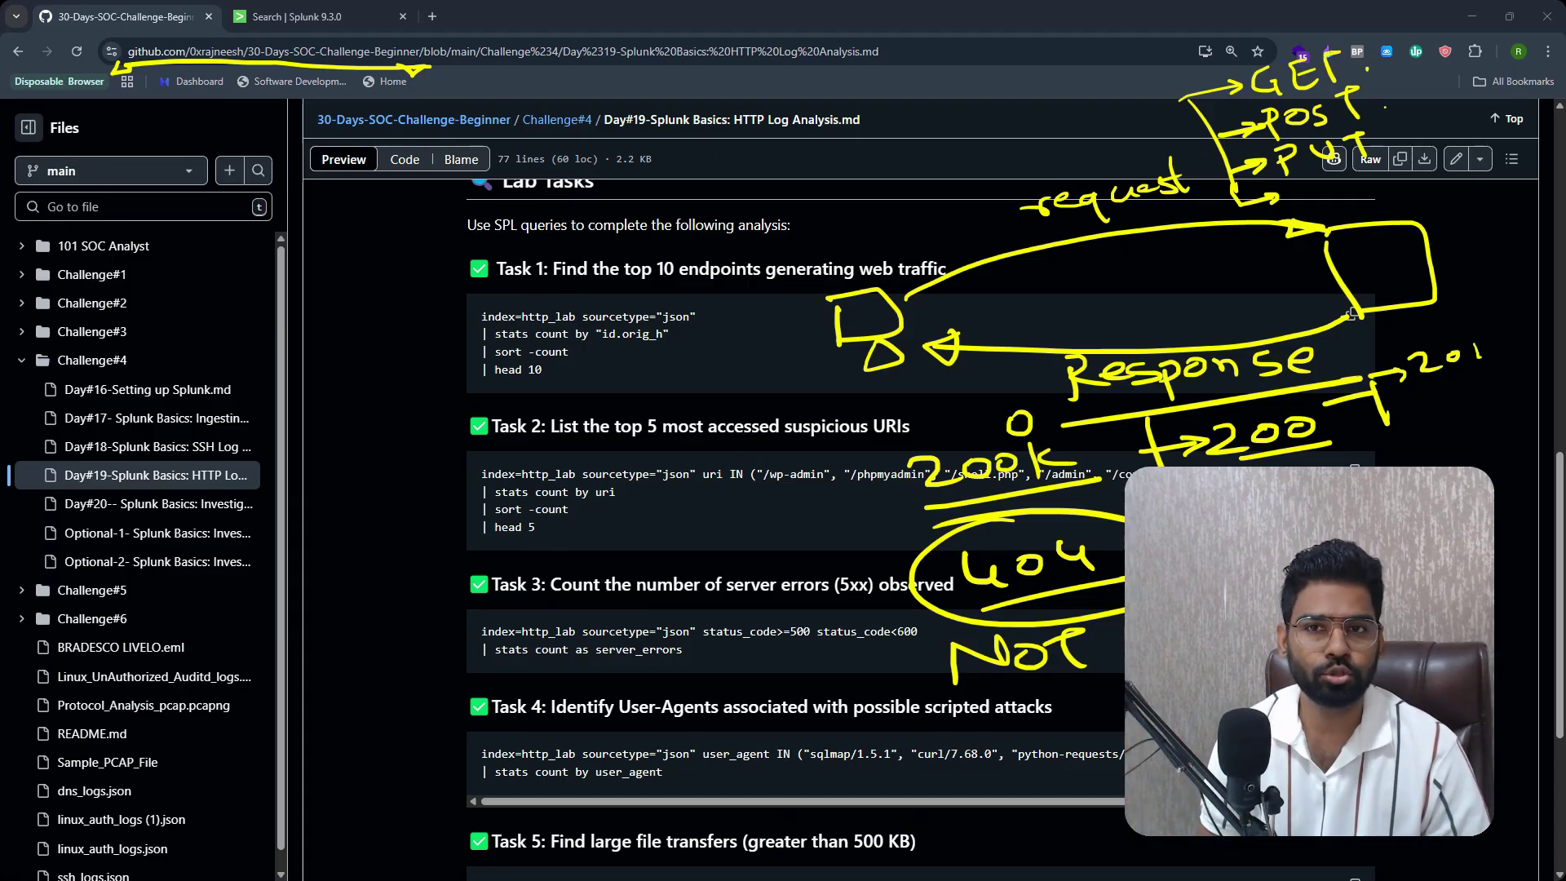
pyautogui.press('Escape')
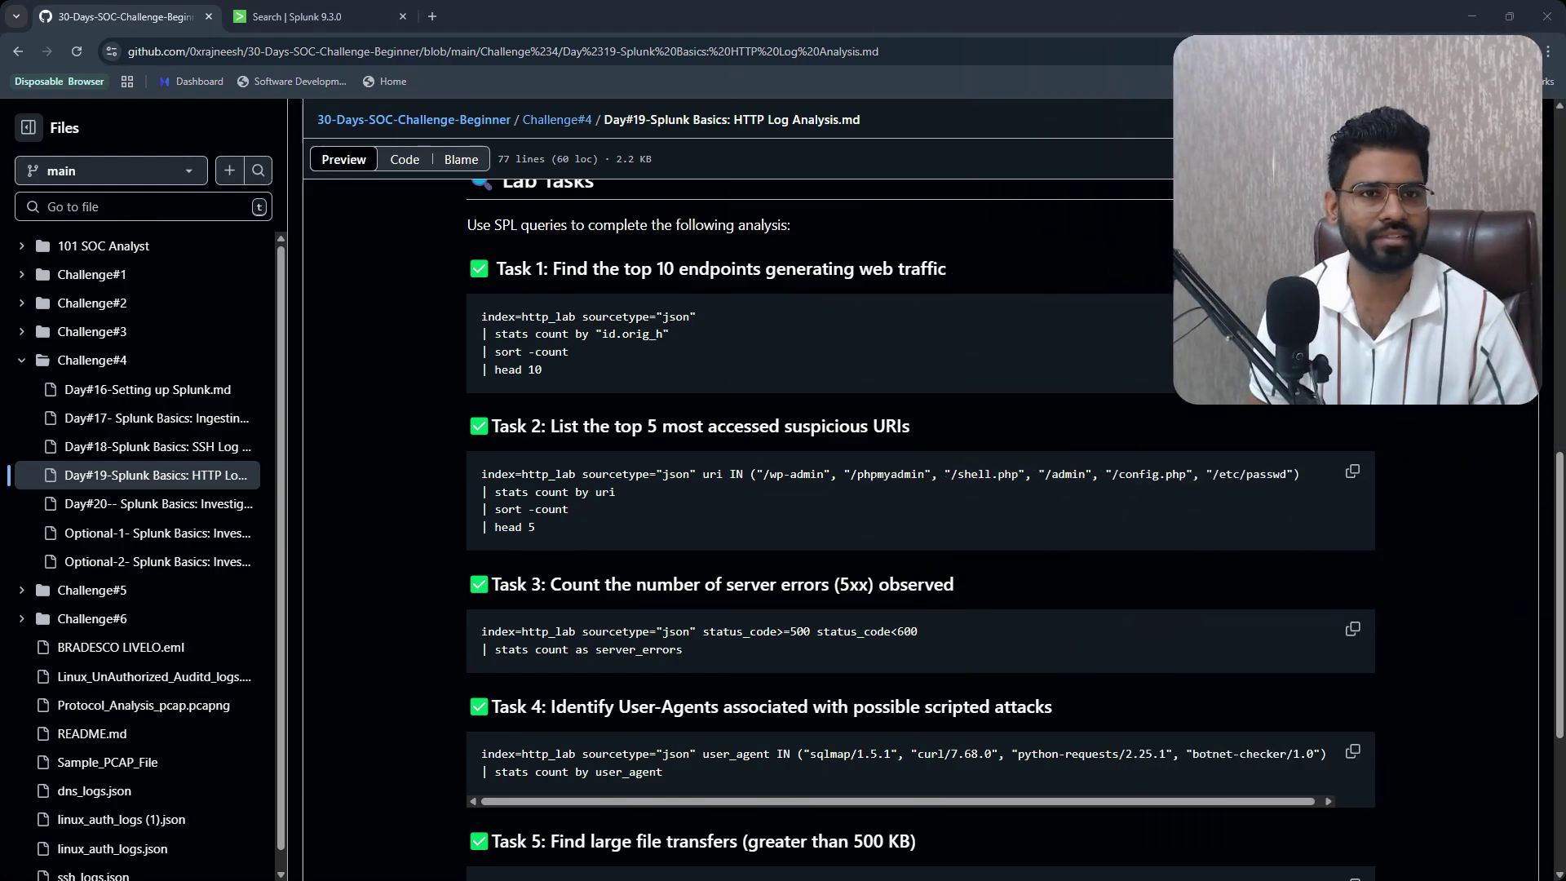
pyautogui.rightClick(1157, 212)
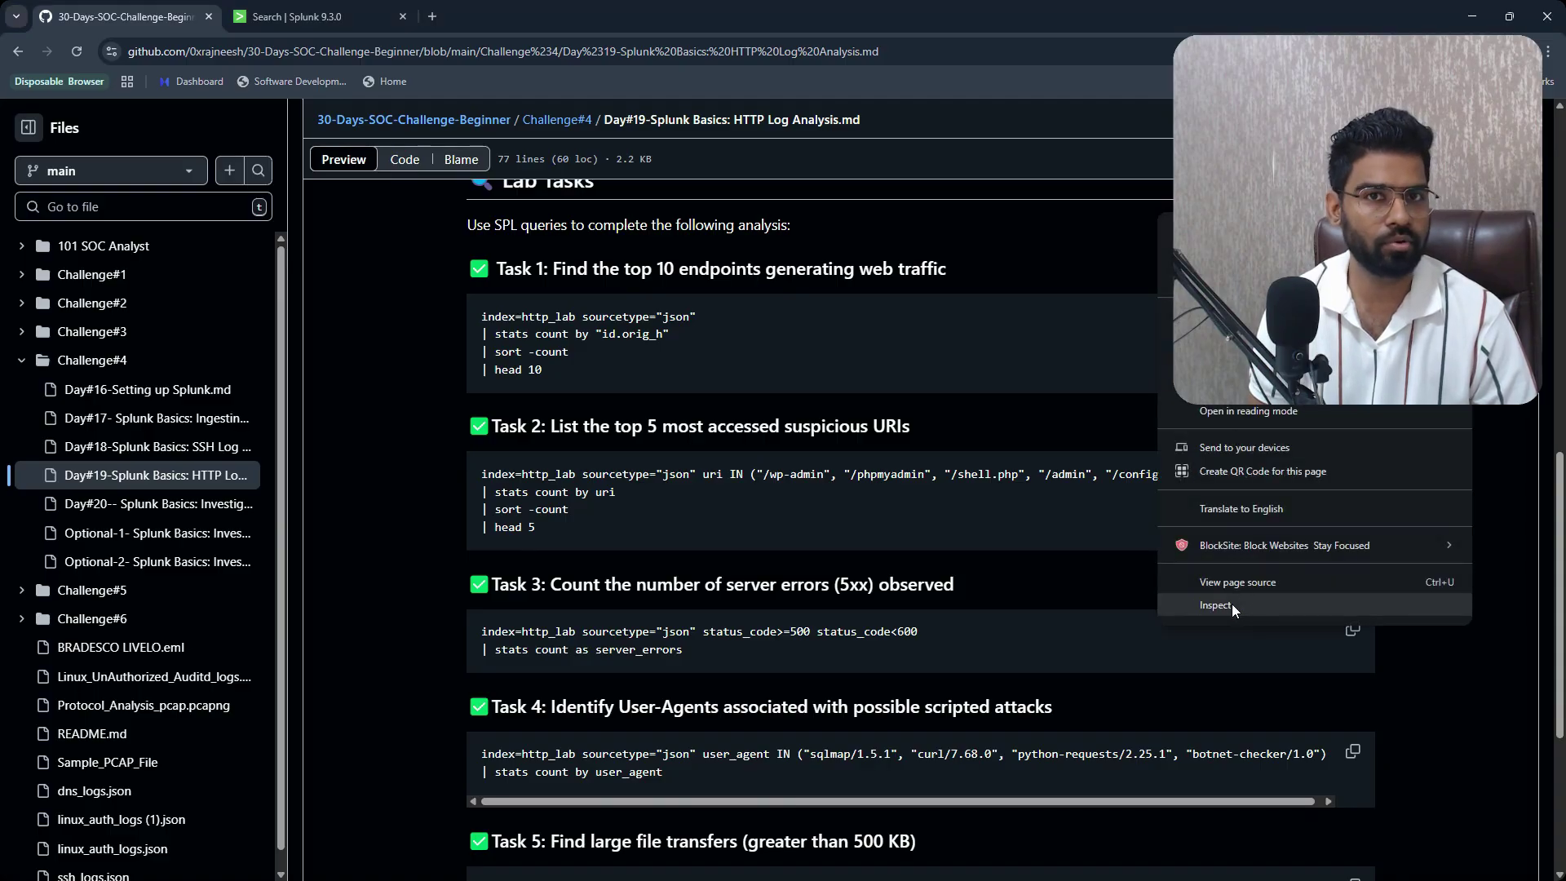
pyautogui.click(1231, 605)
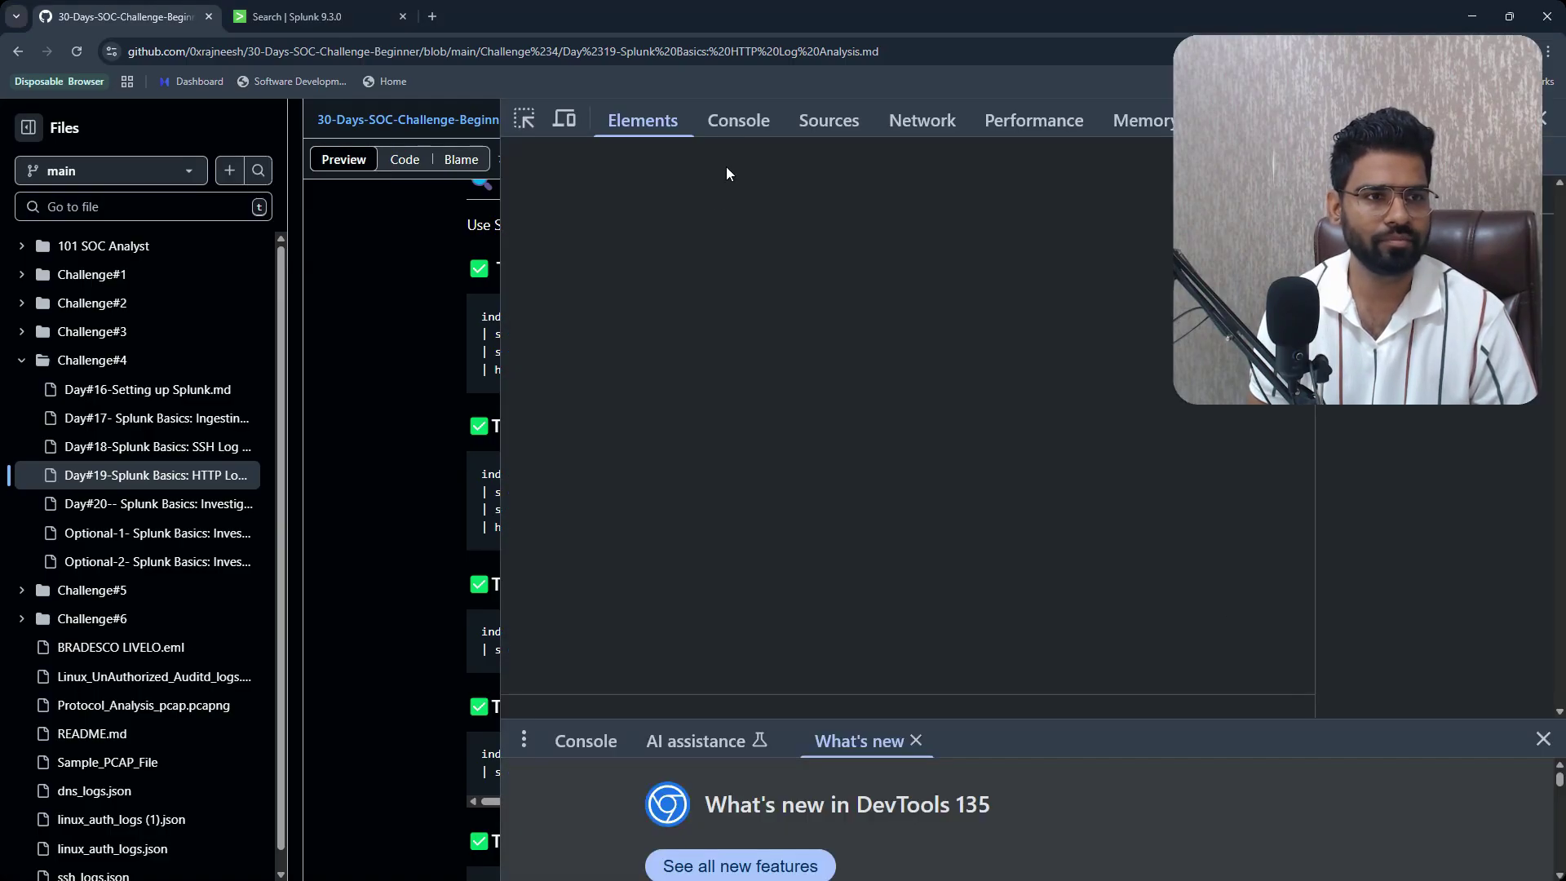
pyautogui.click(901, 124)
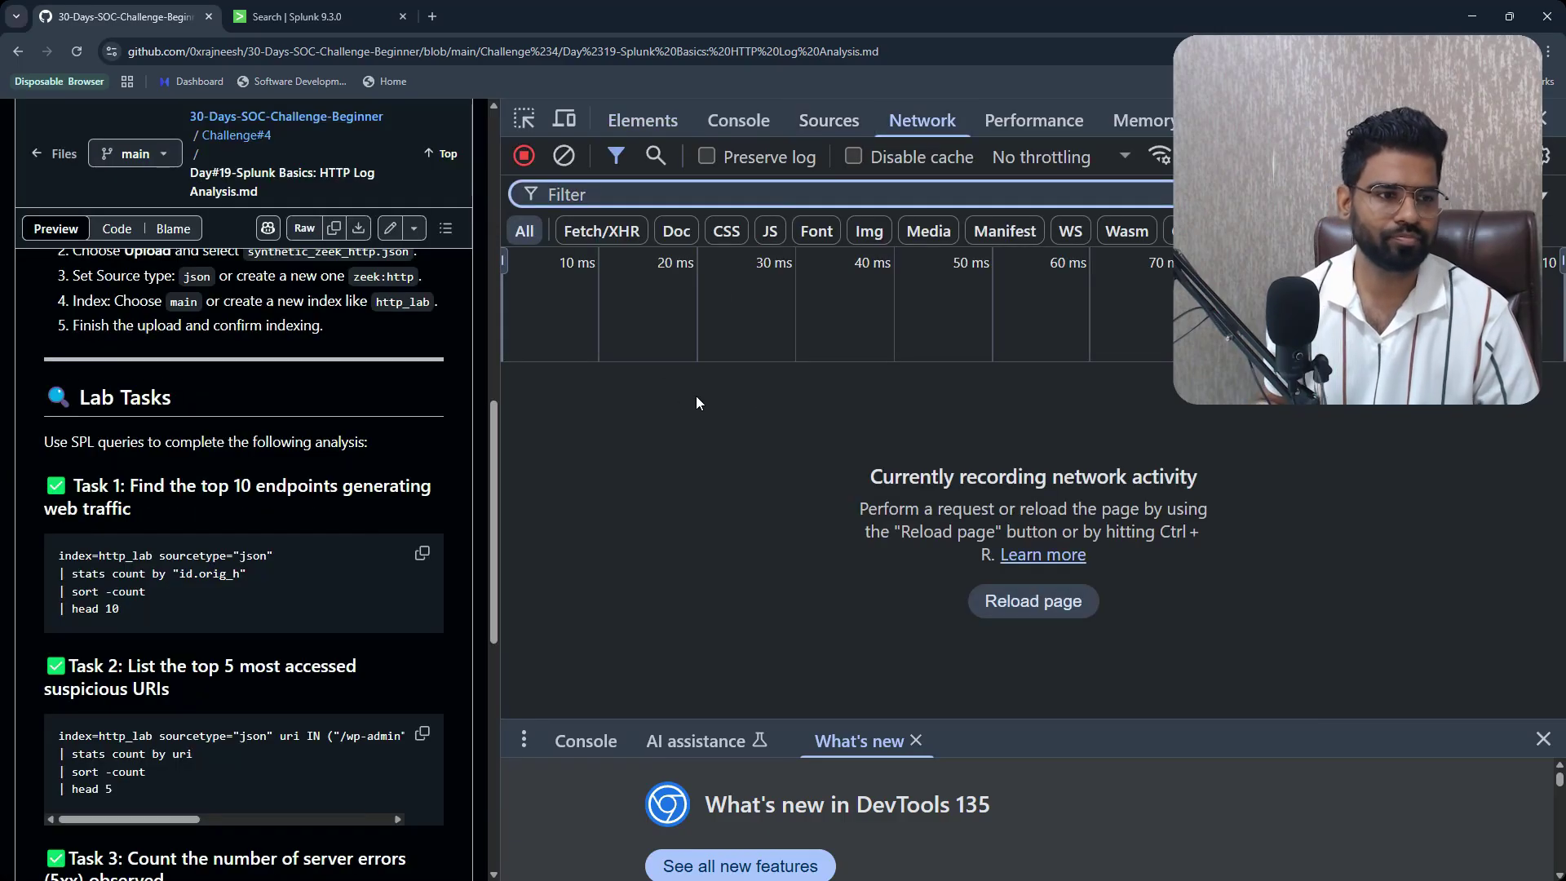
pyautogui.click(242, 45)
pyautogui.press('Return')
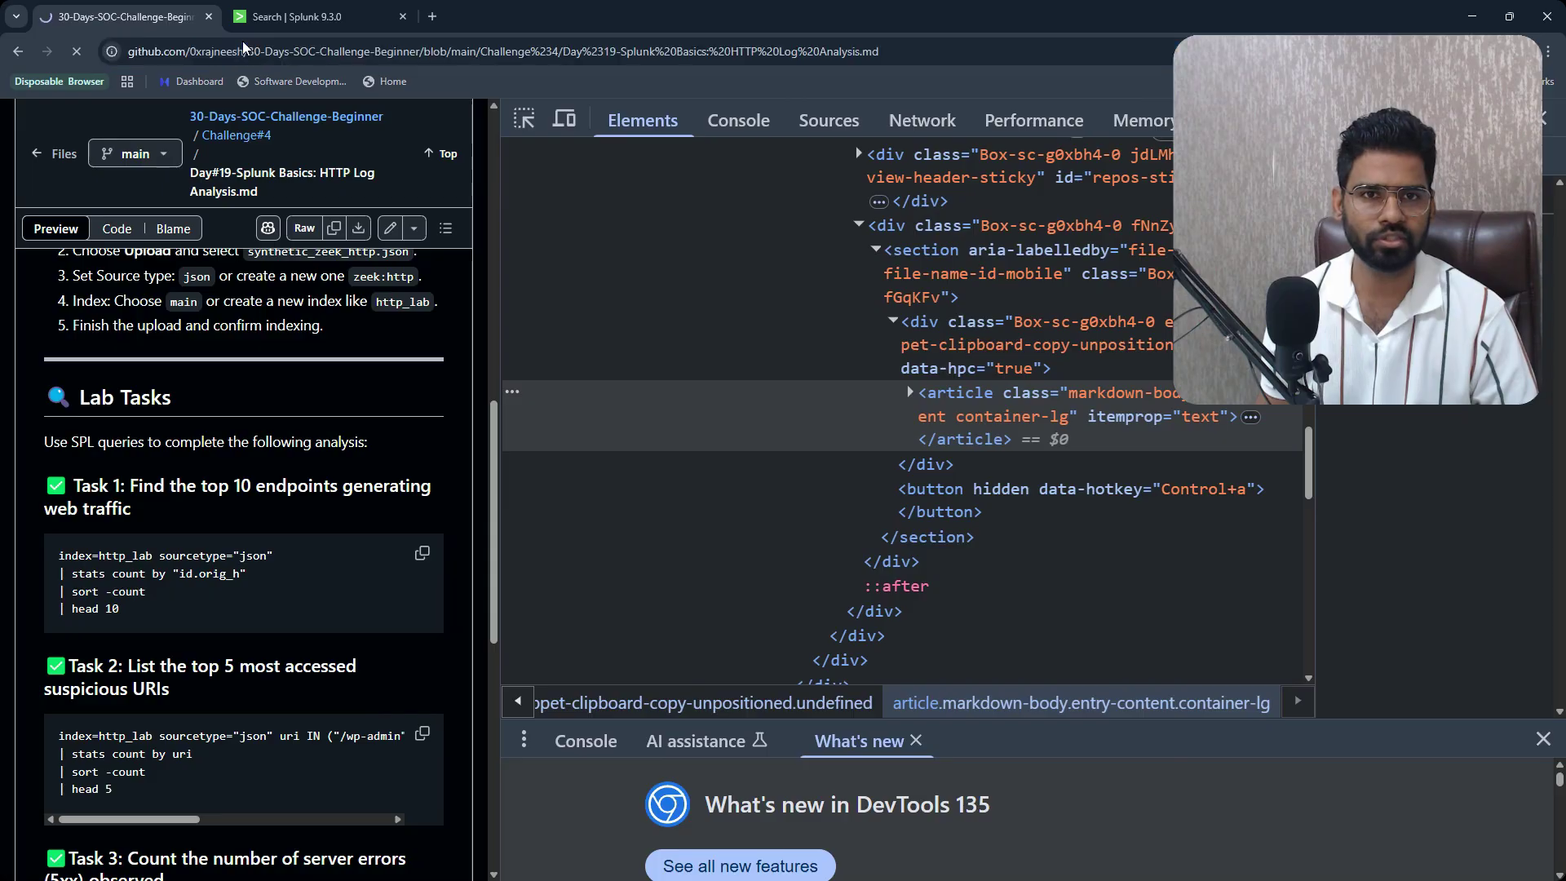
pyautogui.click(918, 124)
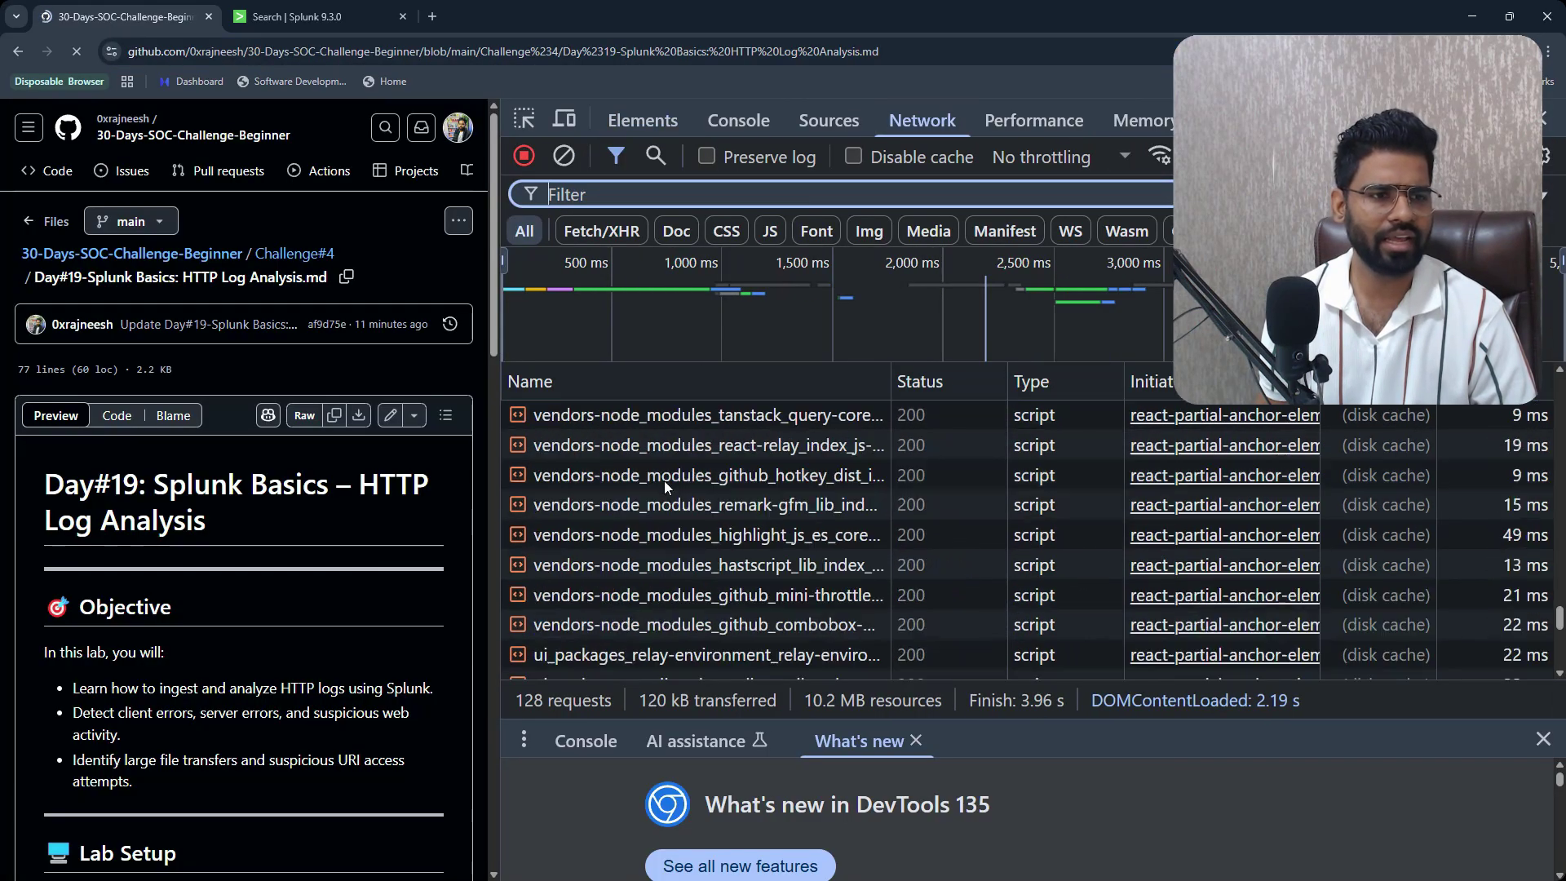
pyautogui.scroll(10, 659, 477)
pyautogui.click(629, 480)
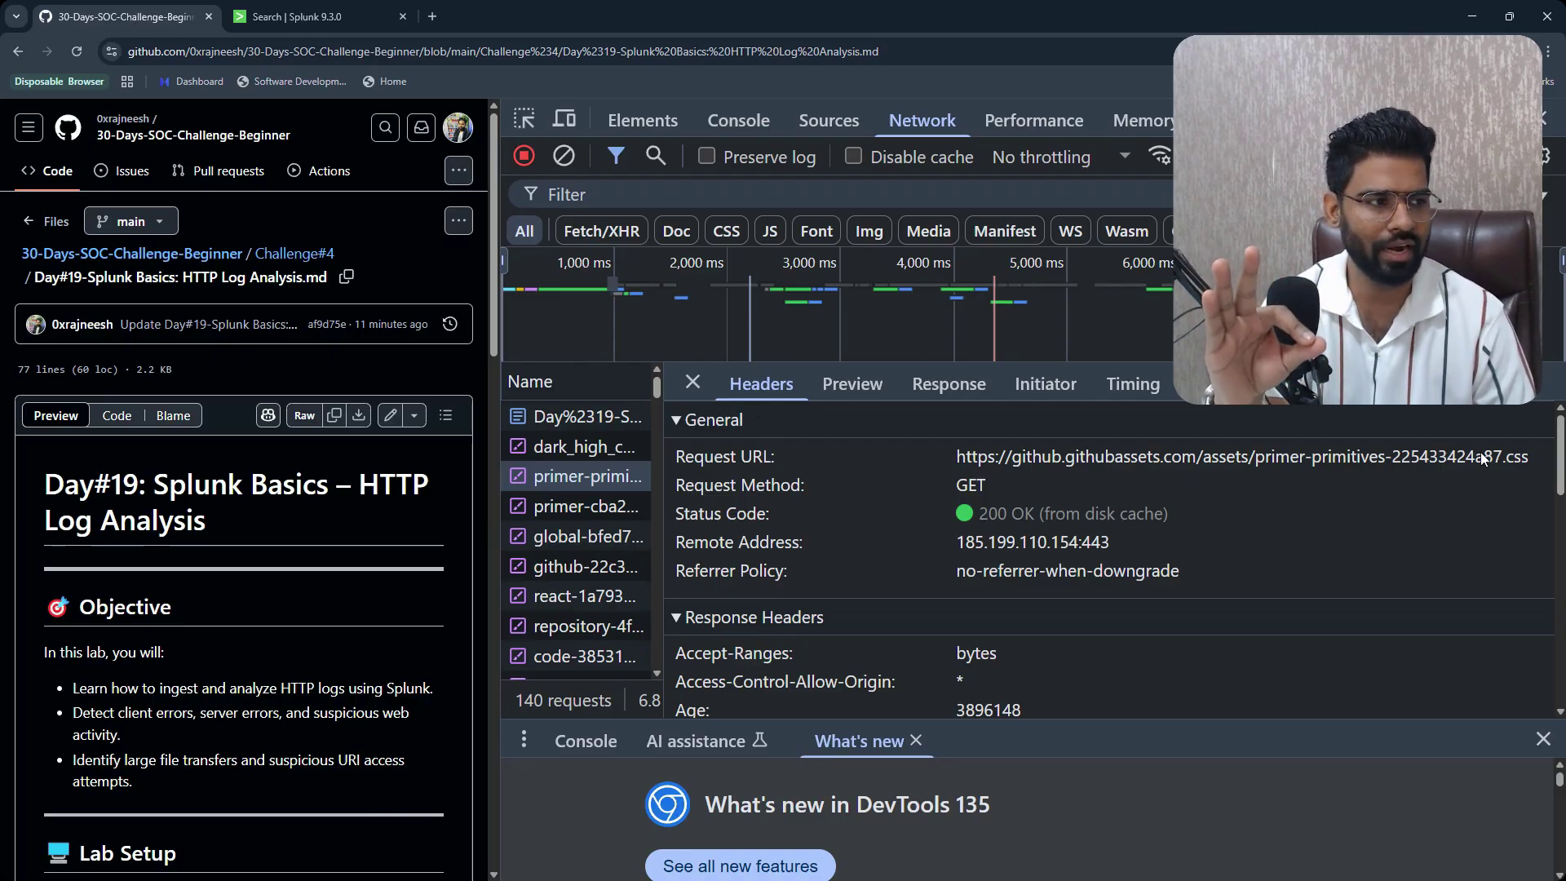
pyautogui.moveTo(1561, 464); pyautogui.dragTo(1562, 504)
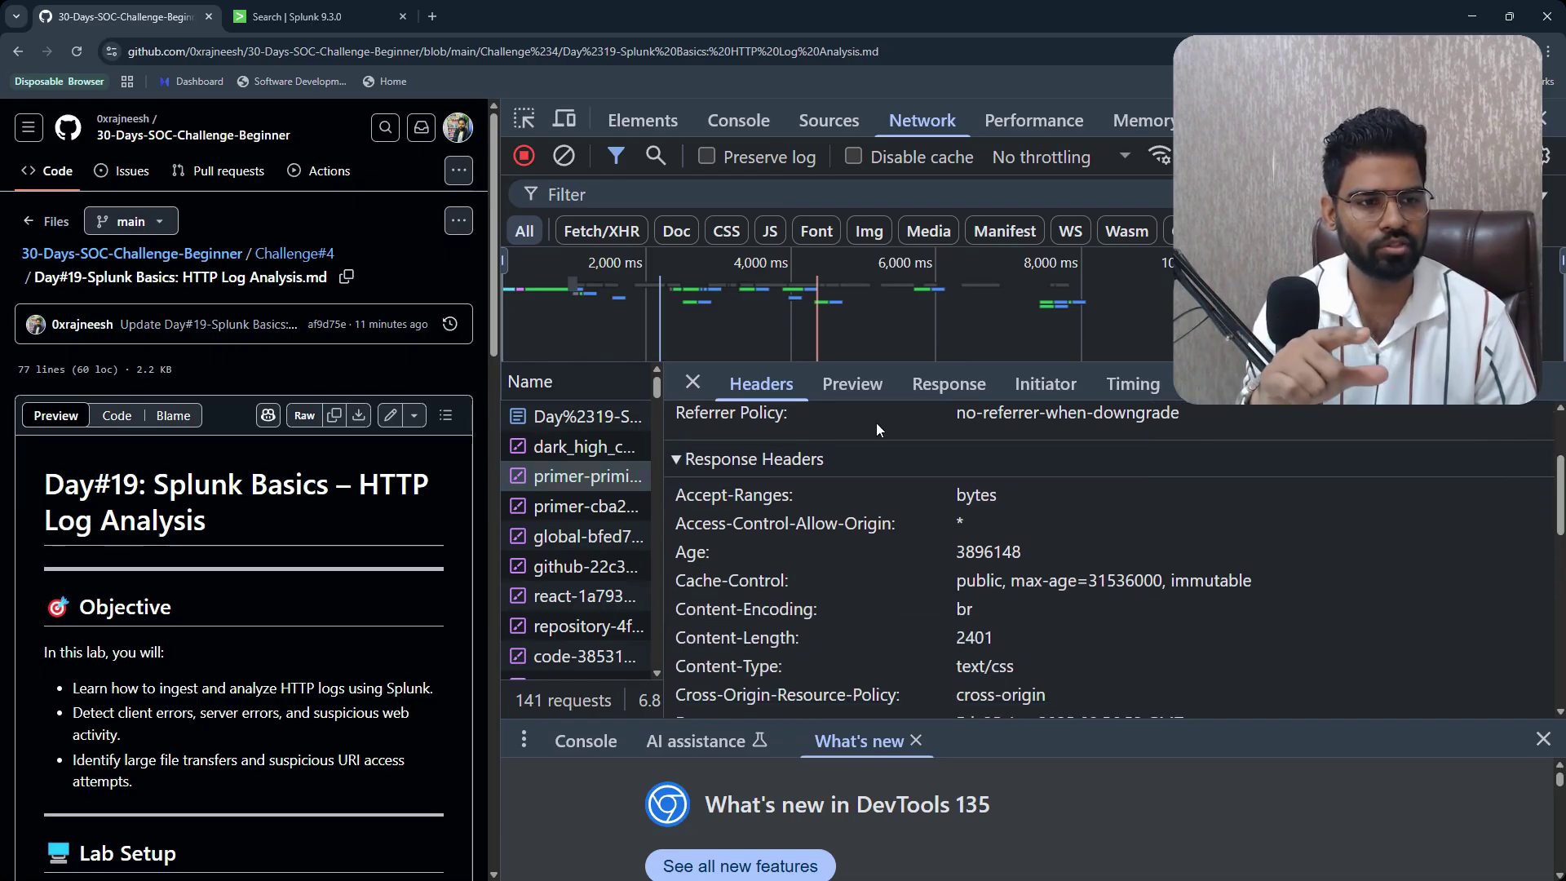
pyautogui.click(733, 462)
pyautogui.click(744, 463)
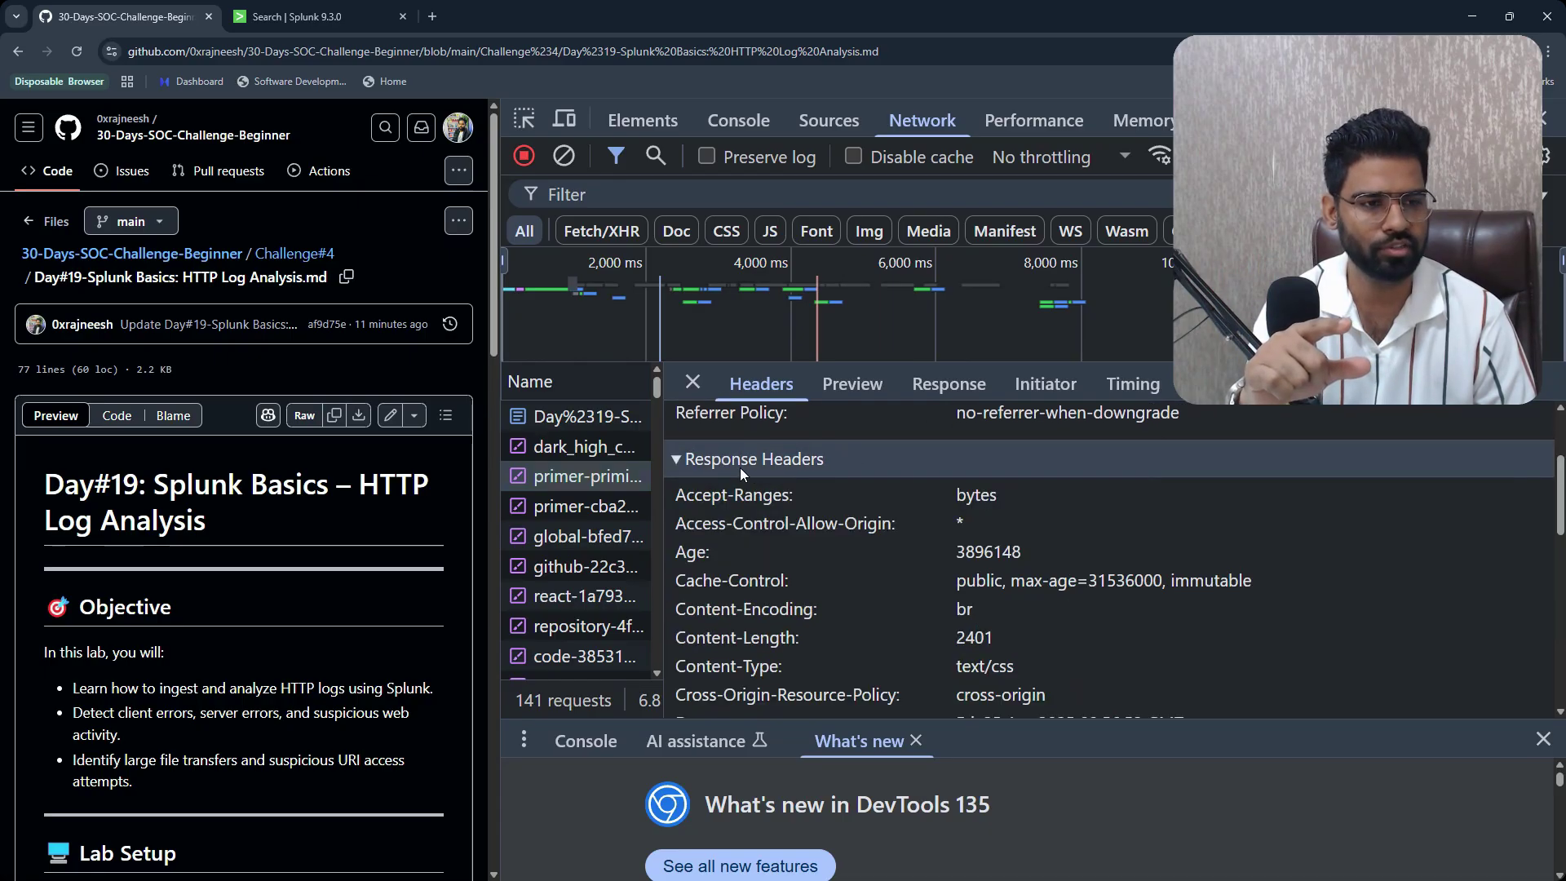
pyautogui.moveTo(1563, 486); pyautogui.dragTo(1563, 445)
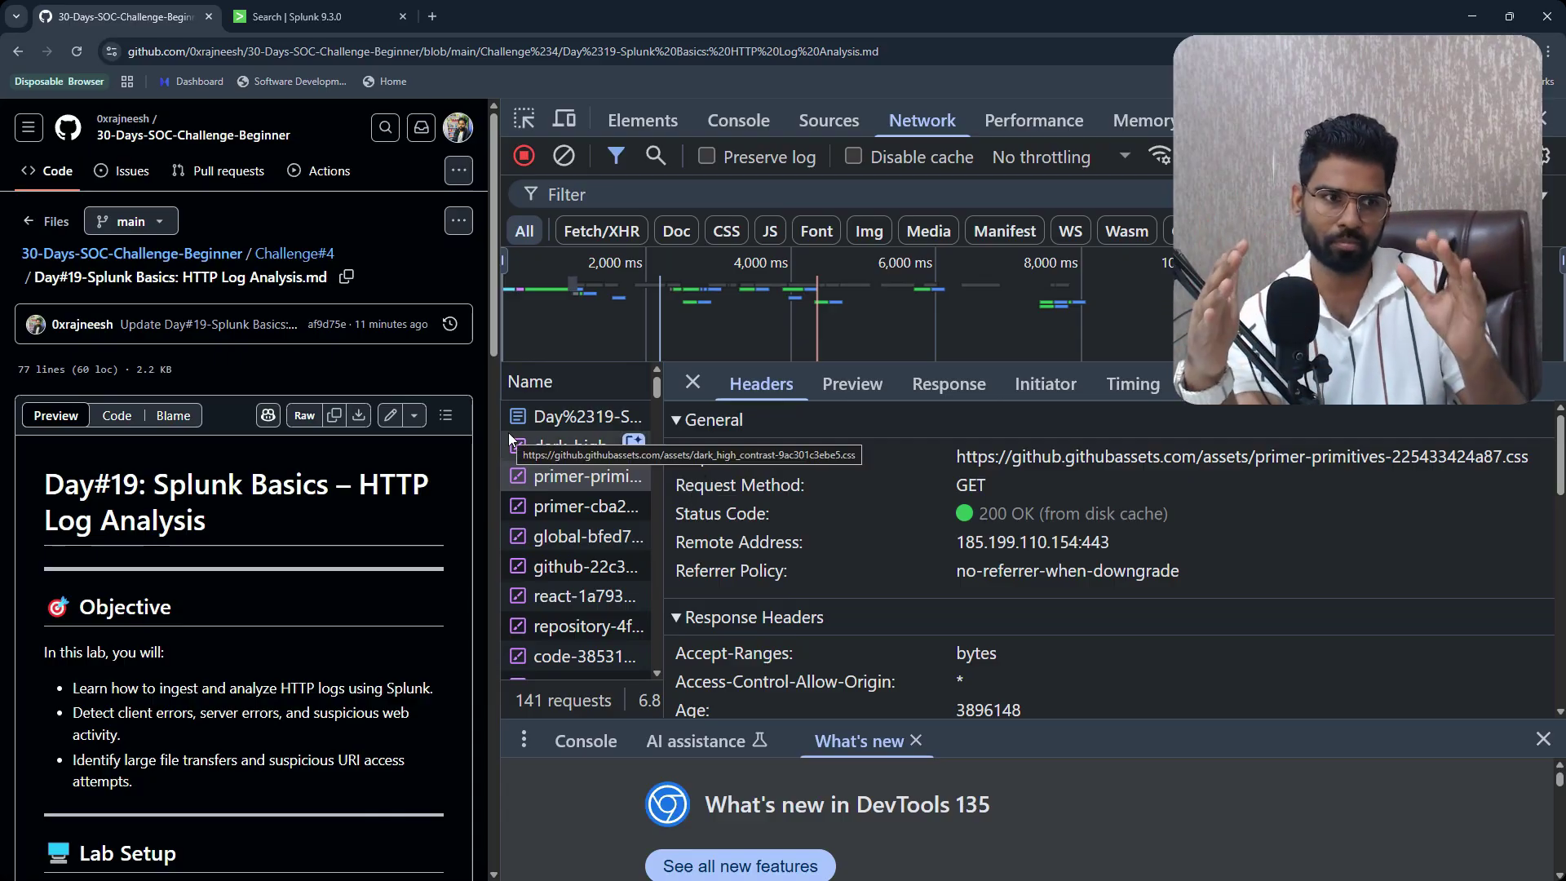
pyautogui.moveTo(978, 514); pyautogui.dragTo(1047, 512)
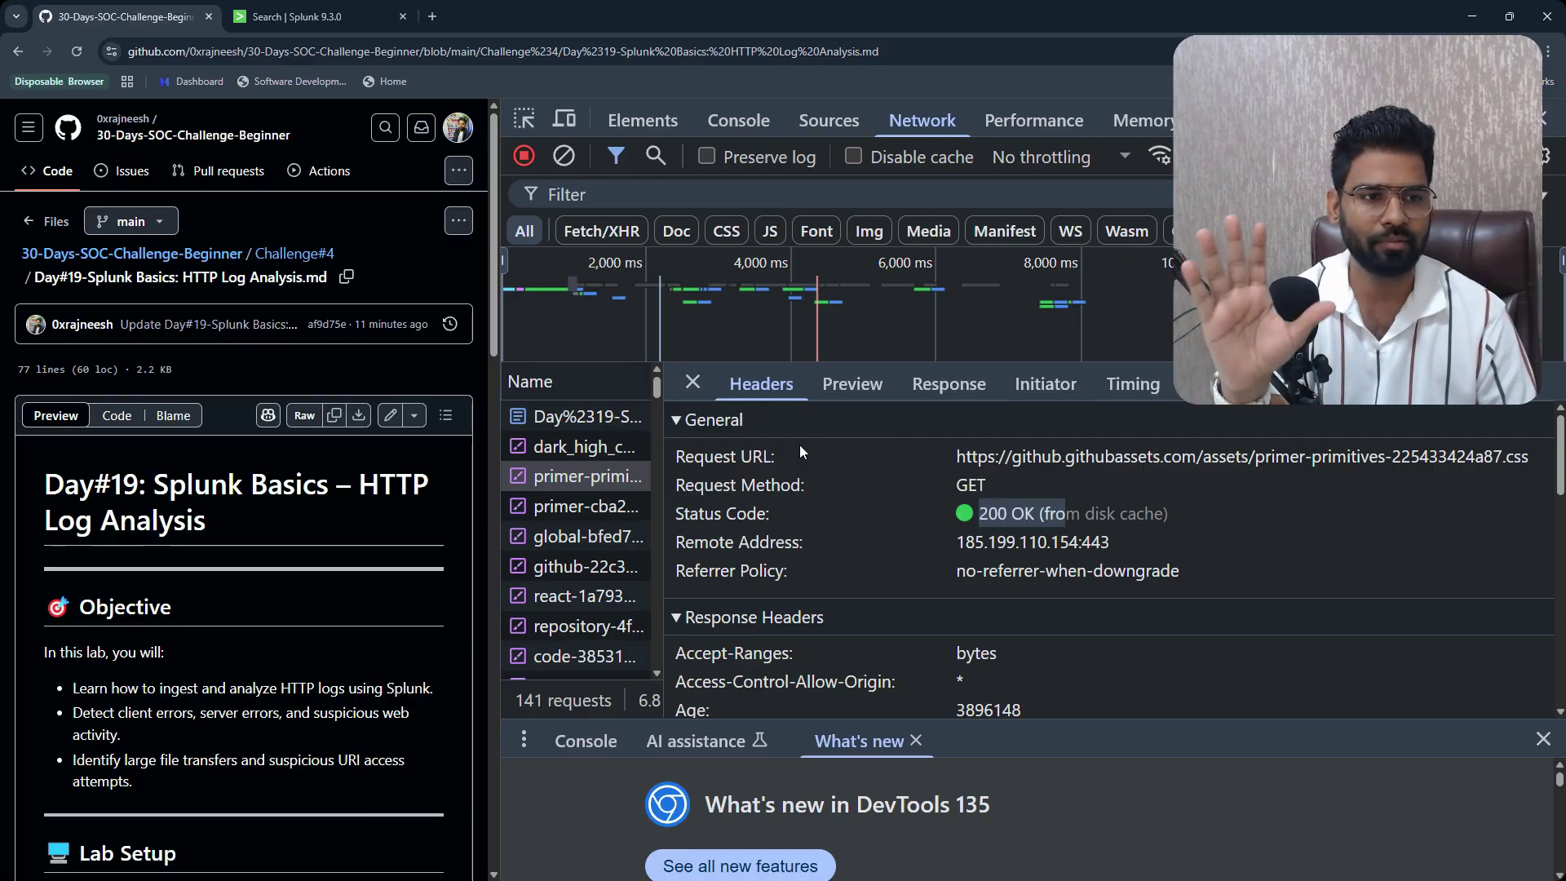
pyautogui.click(688, 384)
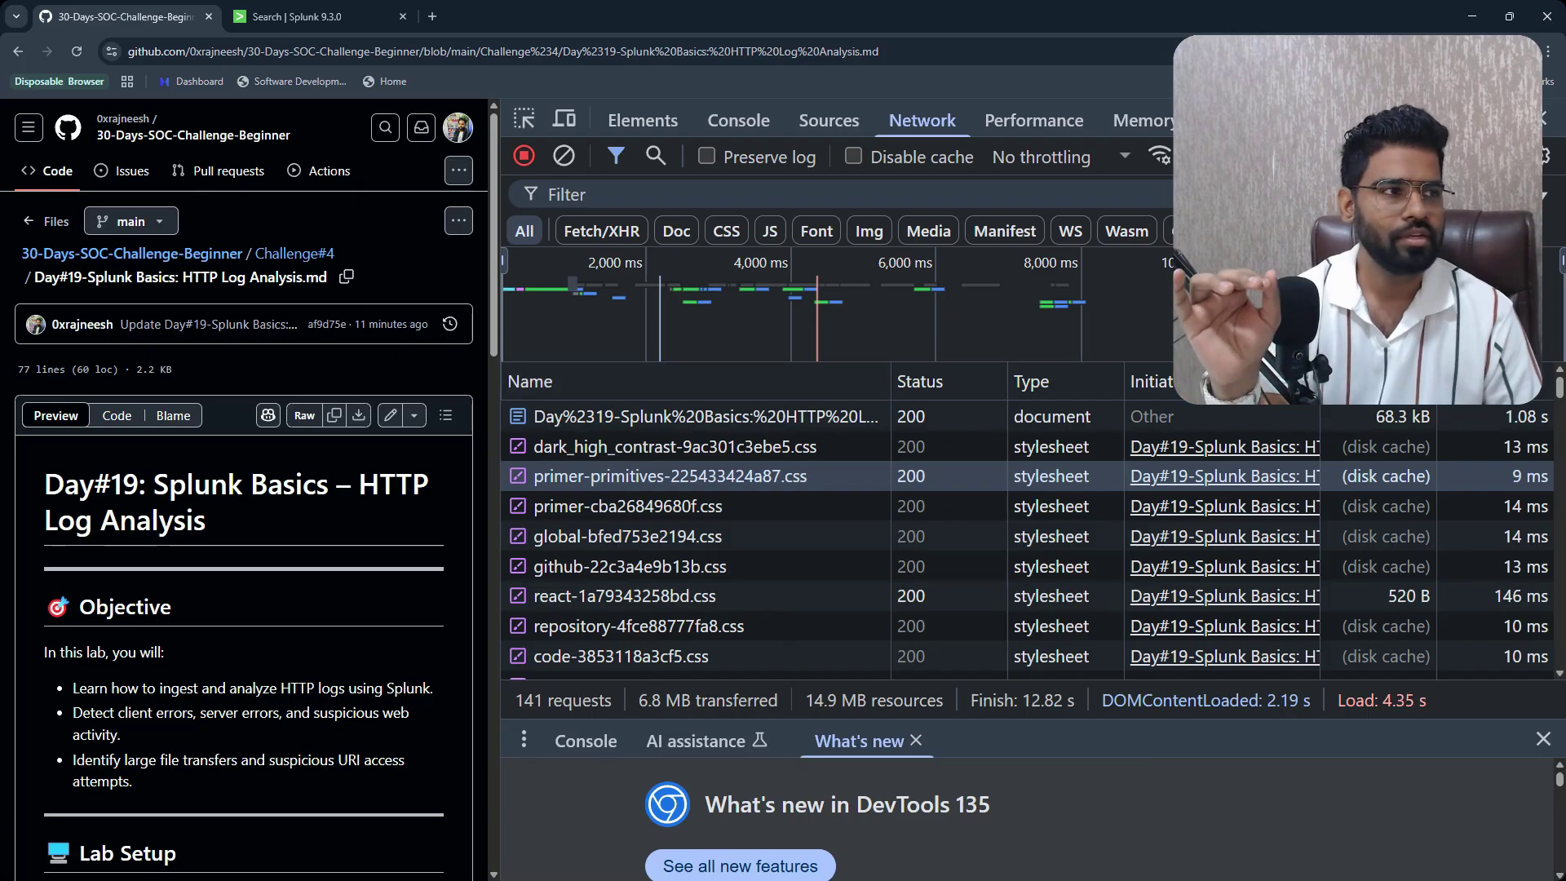
pyautogui.click(1543, 118)
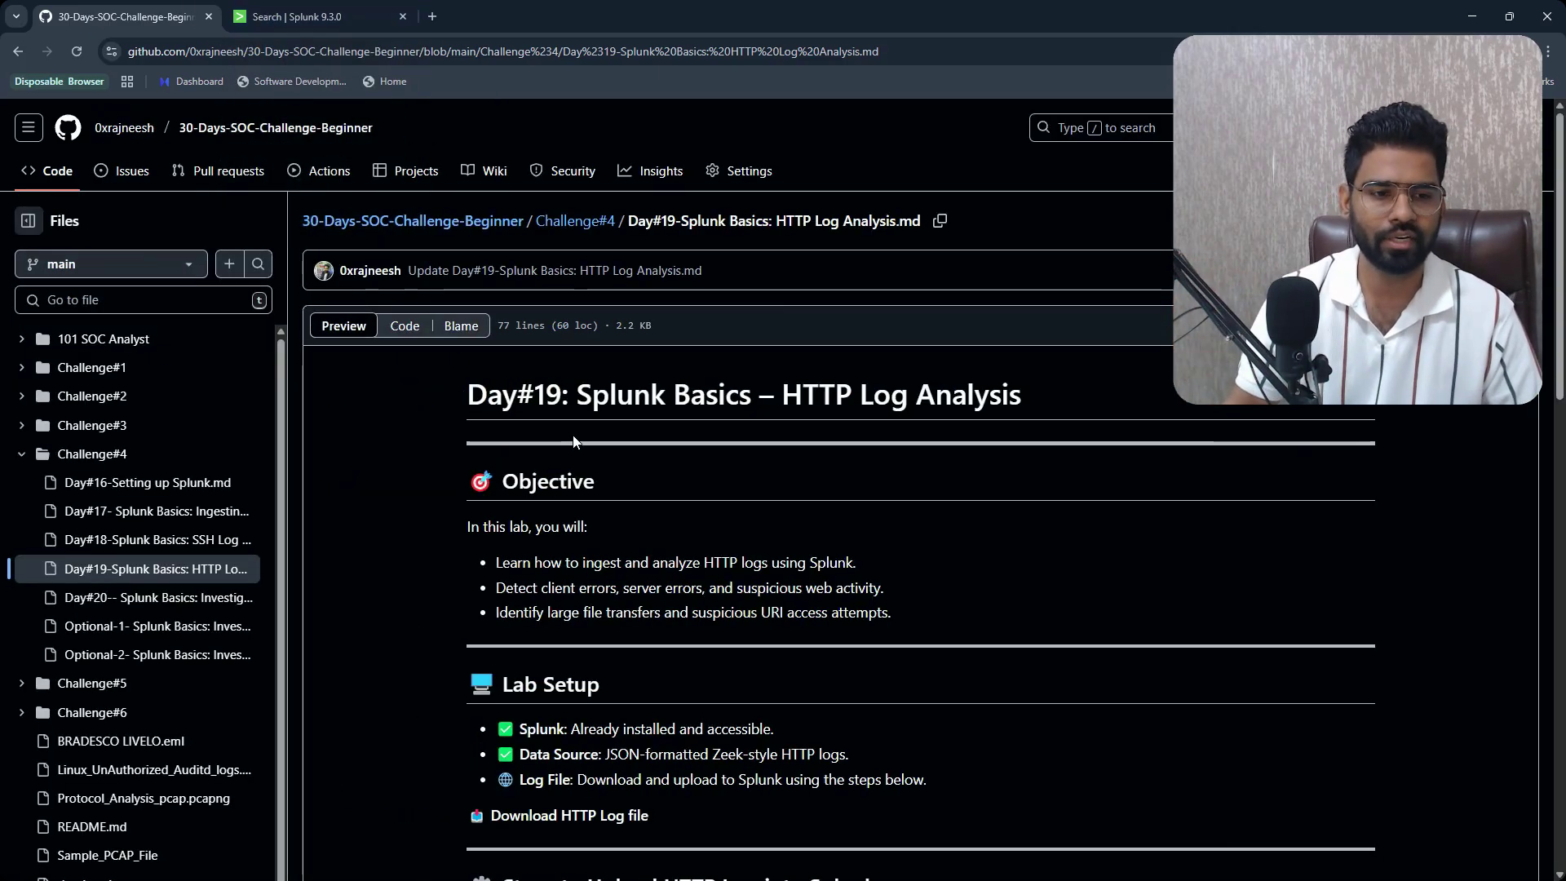
# Back in the Splunk results, view the top values of id.orig_h and id.resp_h.
pyautogui.scroll(-5, 589, 635)
pyautogui.scroll(-5, 589, 635)
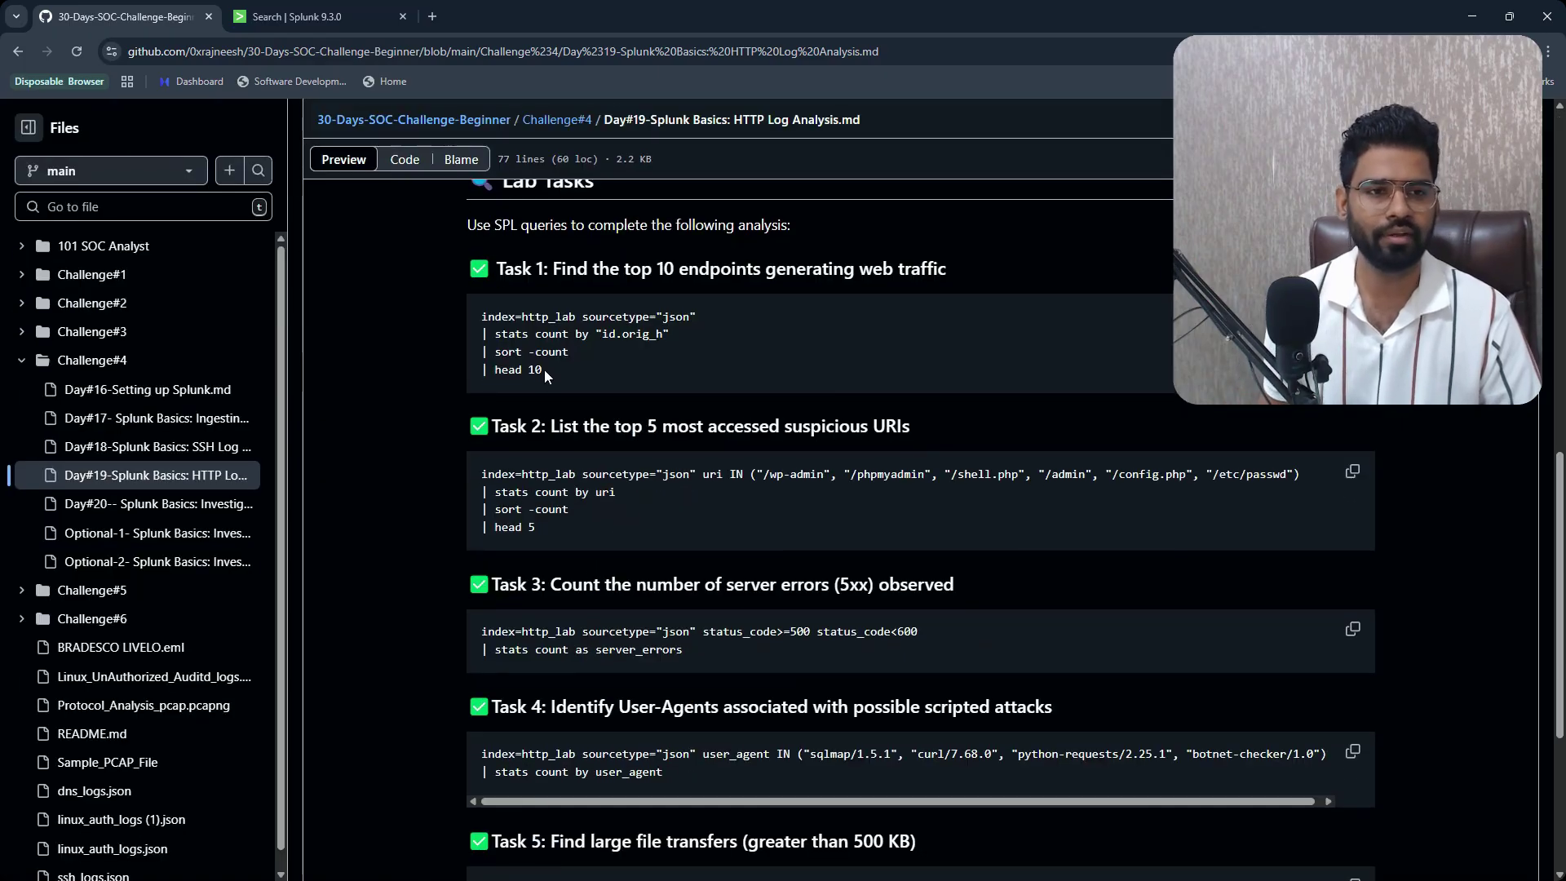
pyautogui.click(294, 16)
pyautogui.scroll(-5, 237, 367)
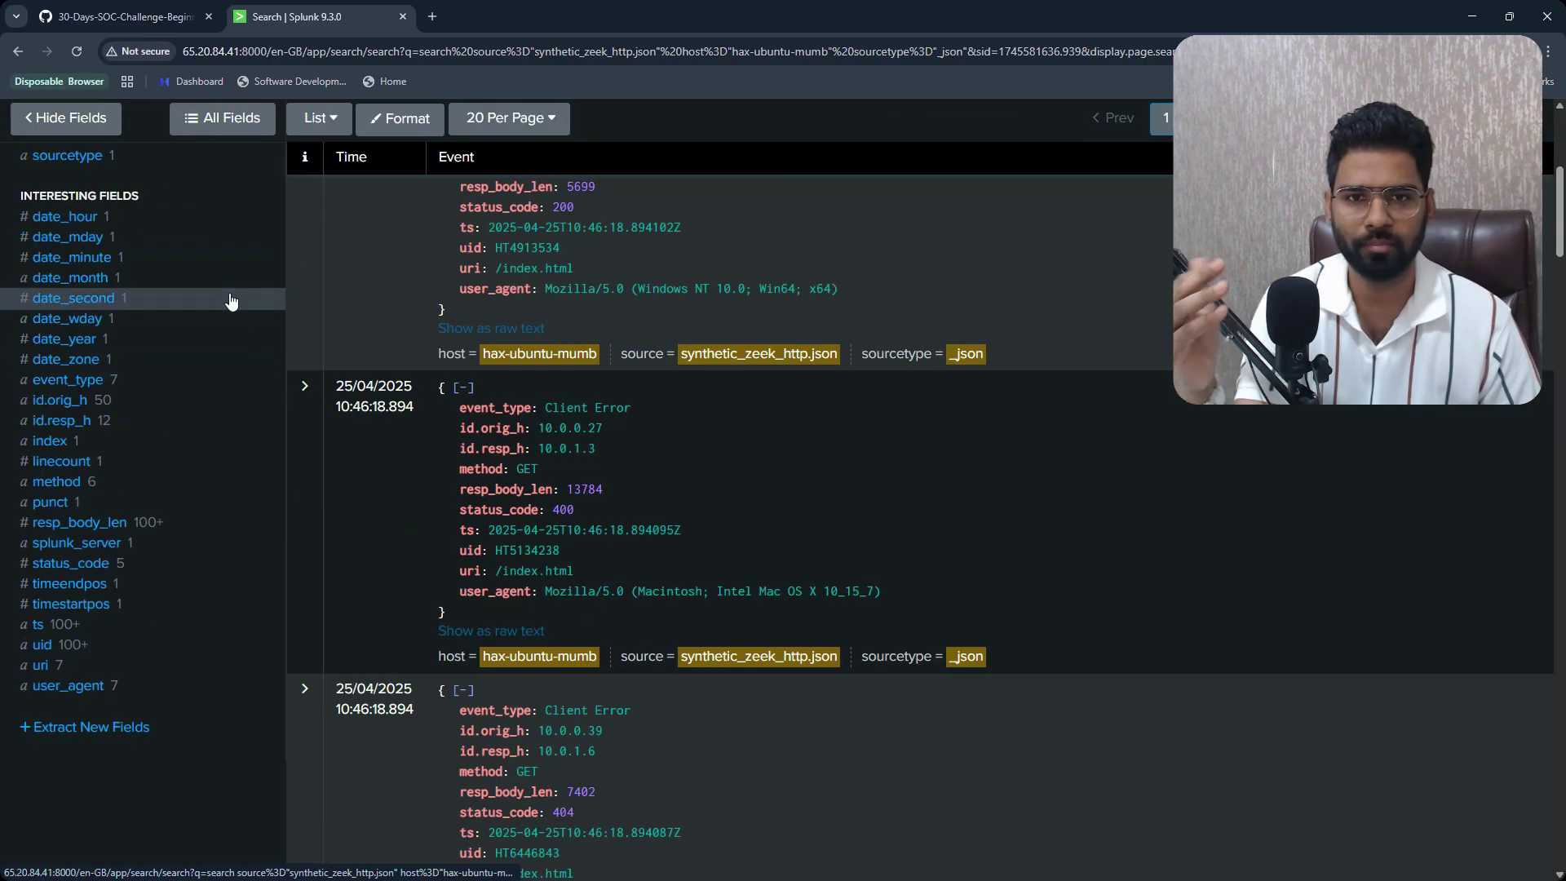
pyautogui.scroll(5, 196, 244)
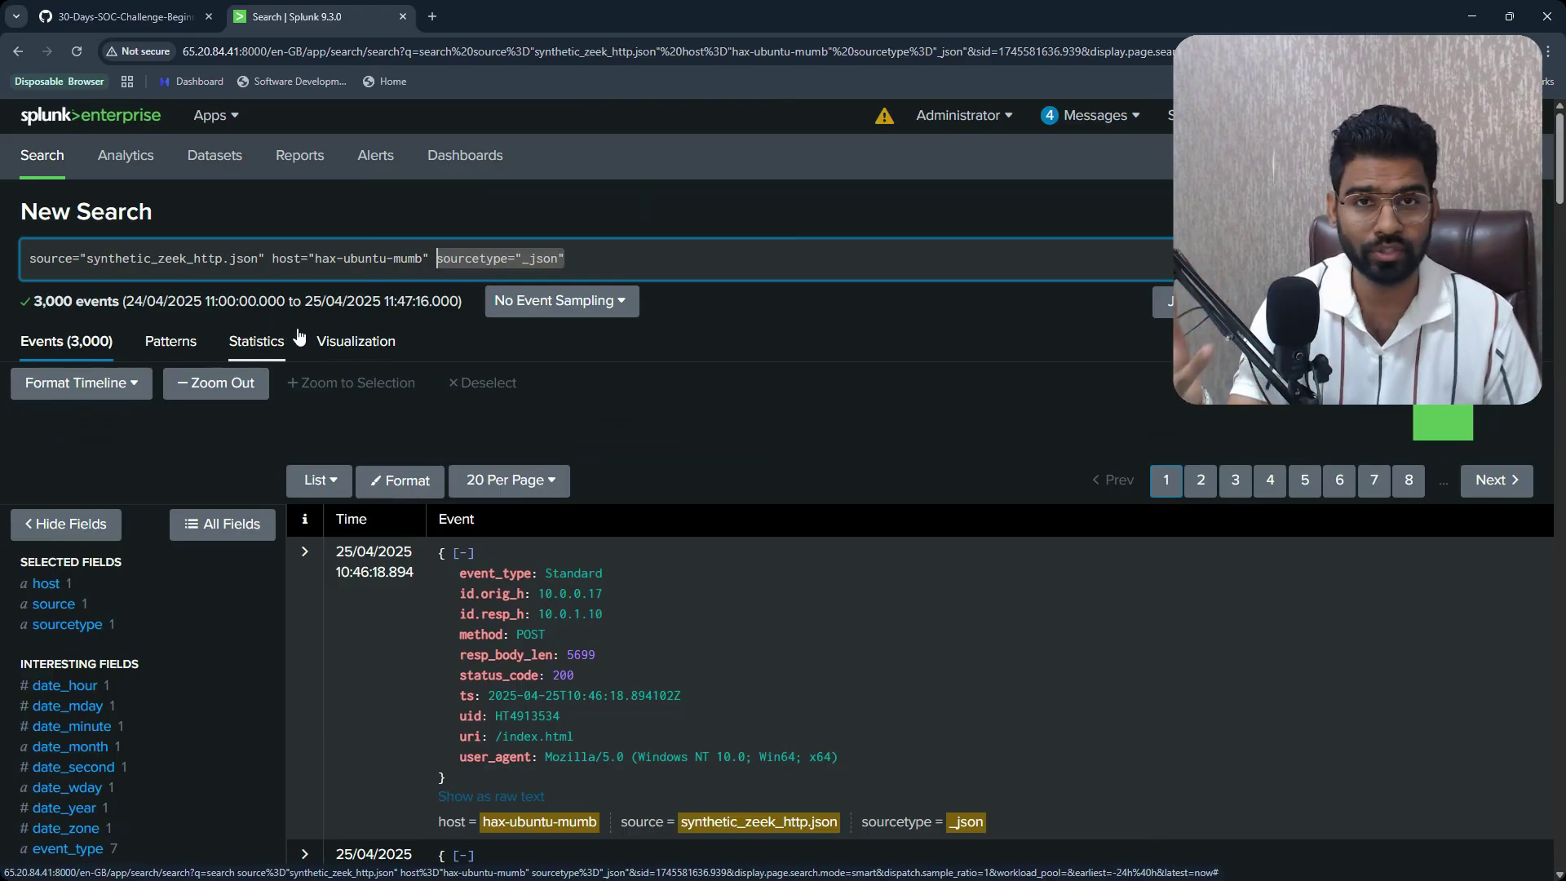
pyautogui.scroll(-4, 330, 477)
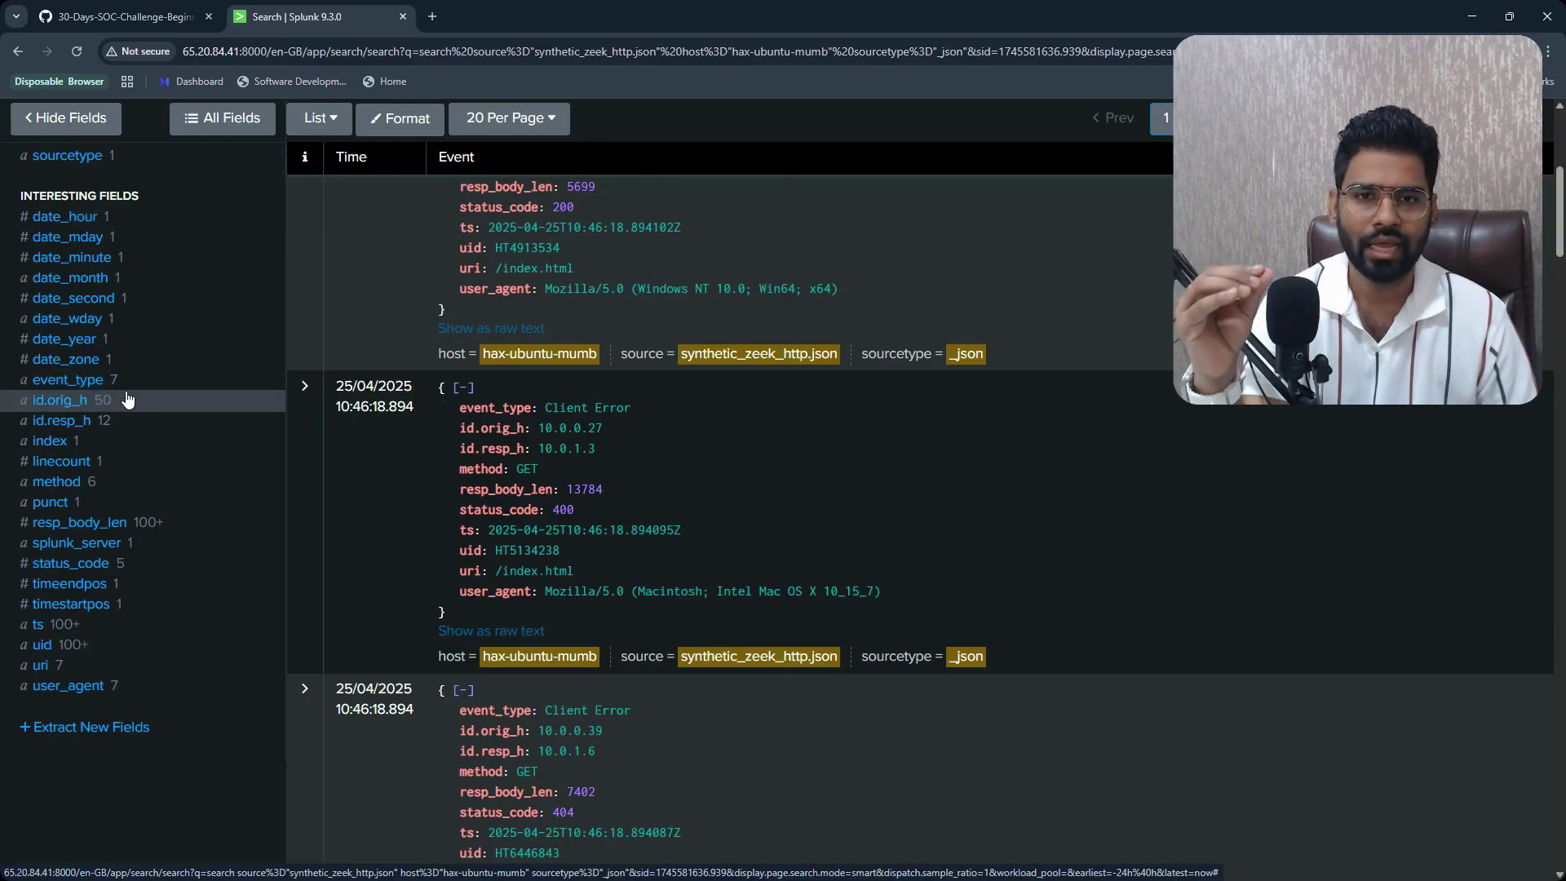
pyautogui.click(59, 400)
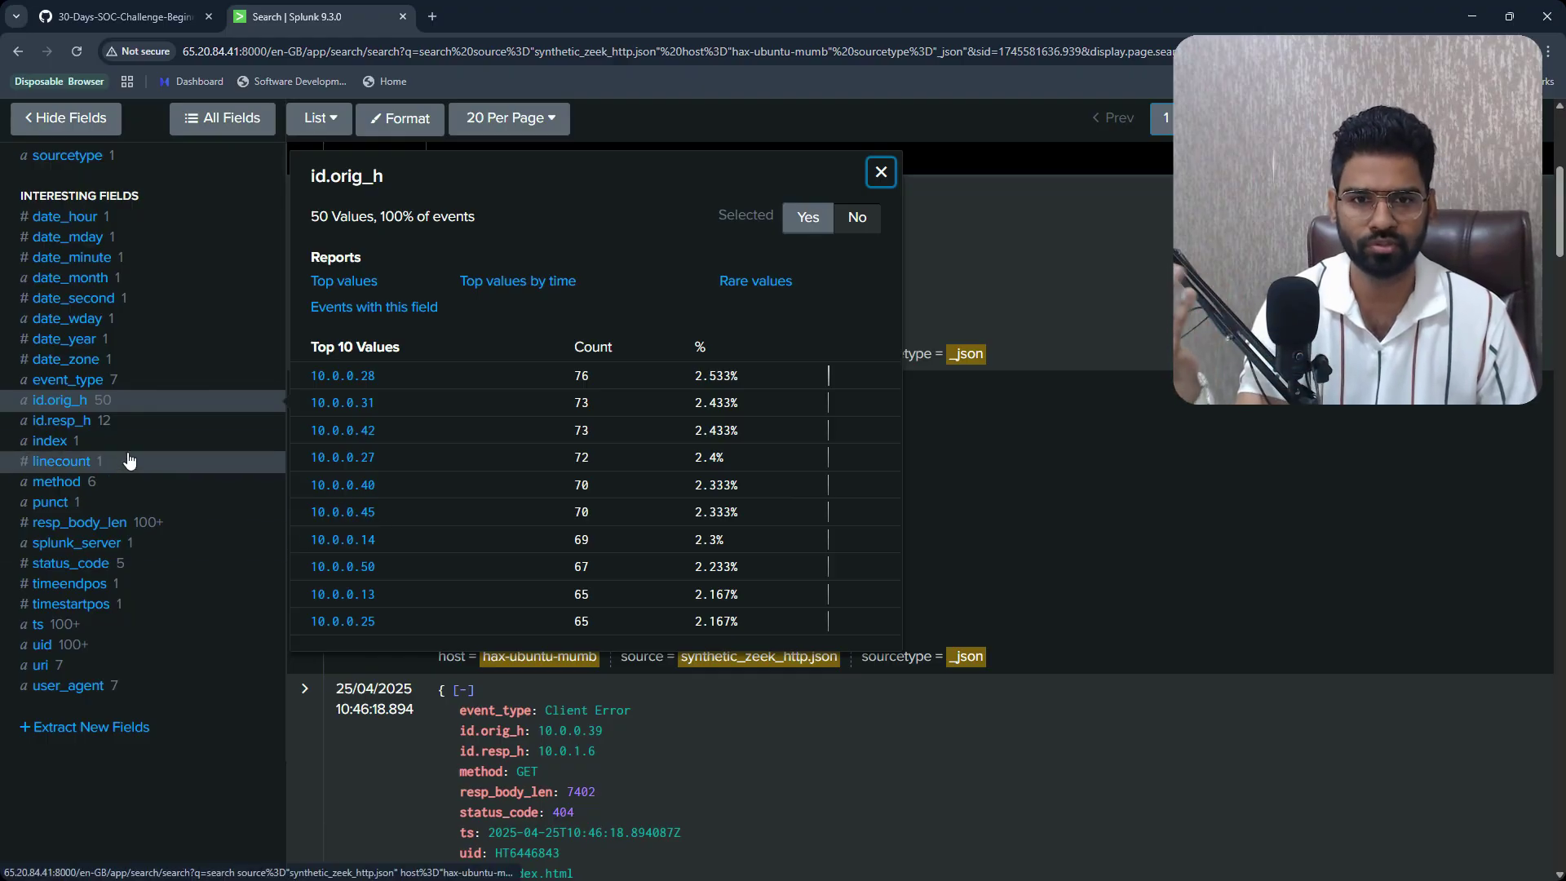
pyautogui.click(81, 421)
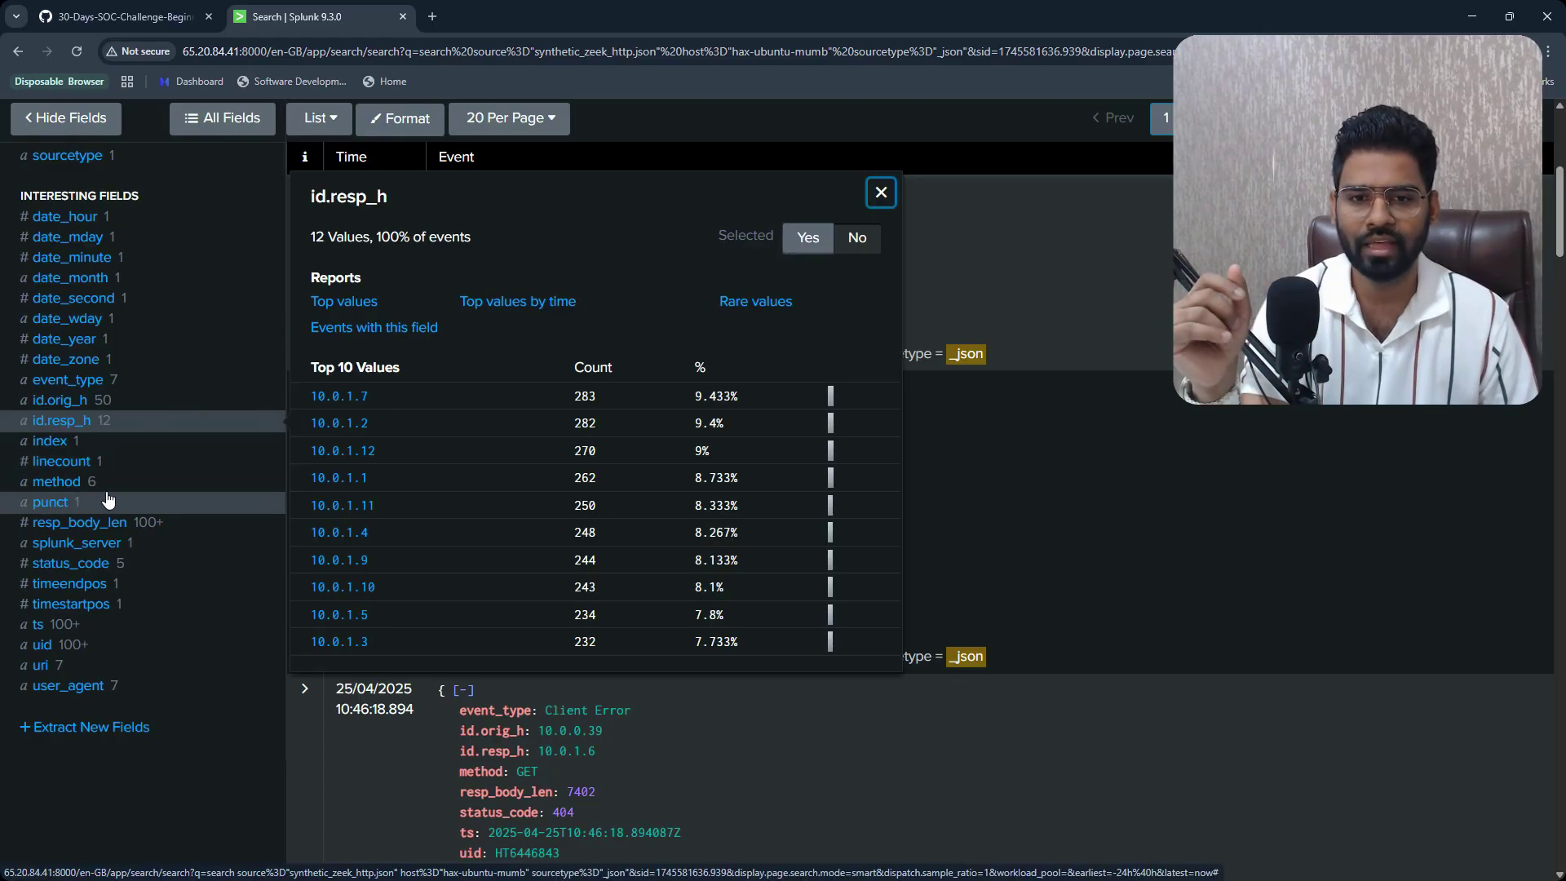
# Review and close the method and resp_body_len value summaries.
pyautogui.click(57, 481)
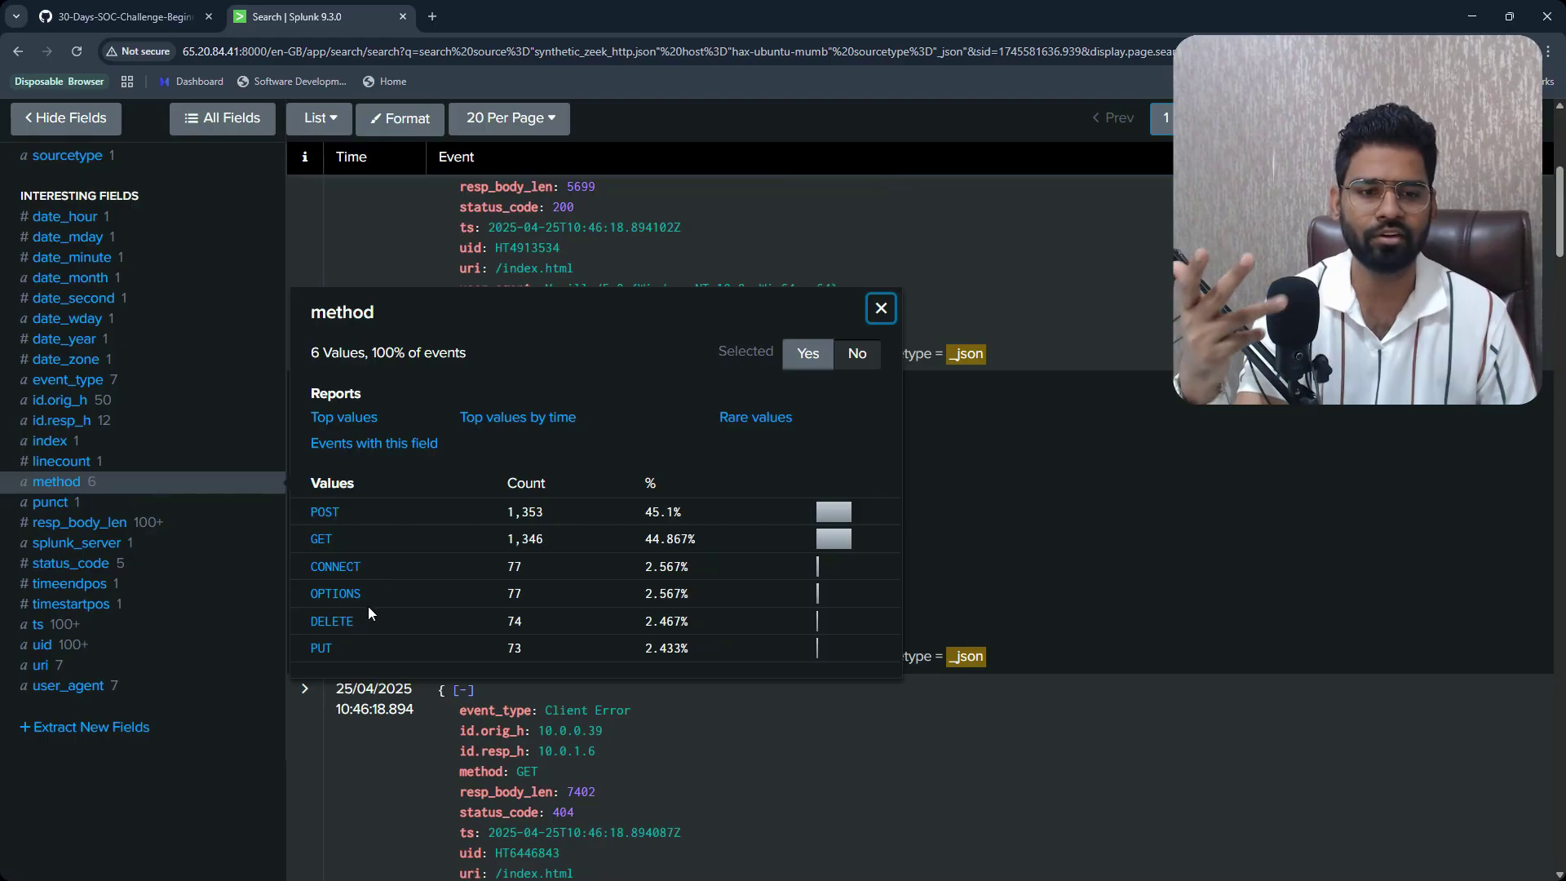
pyautogui.click(124, 817)
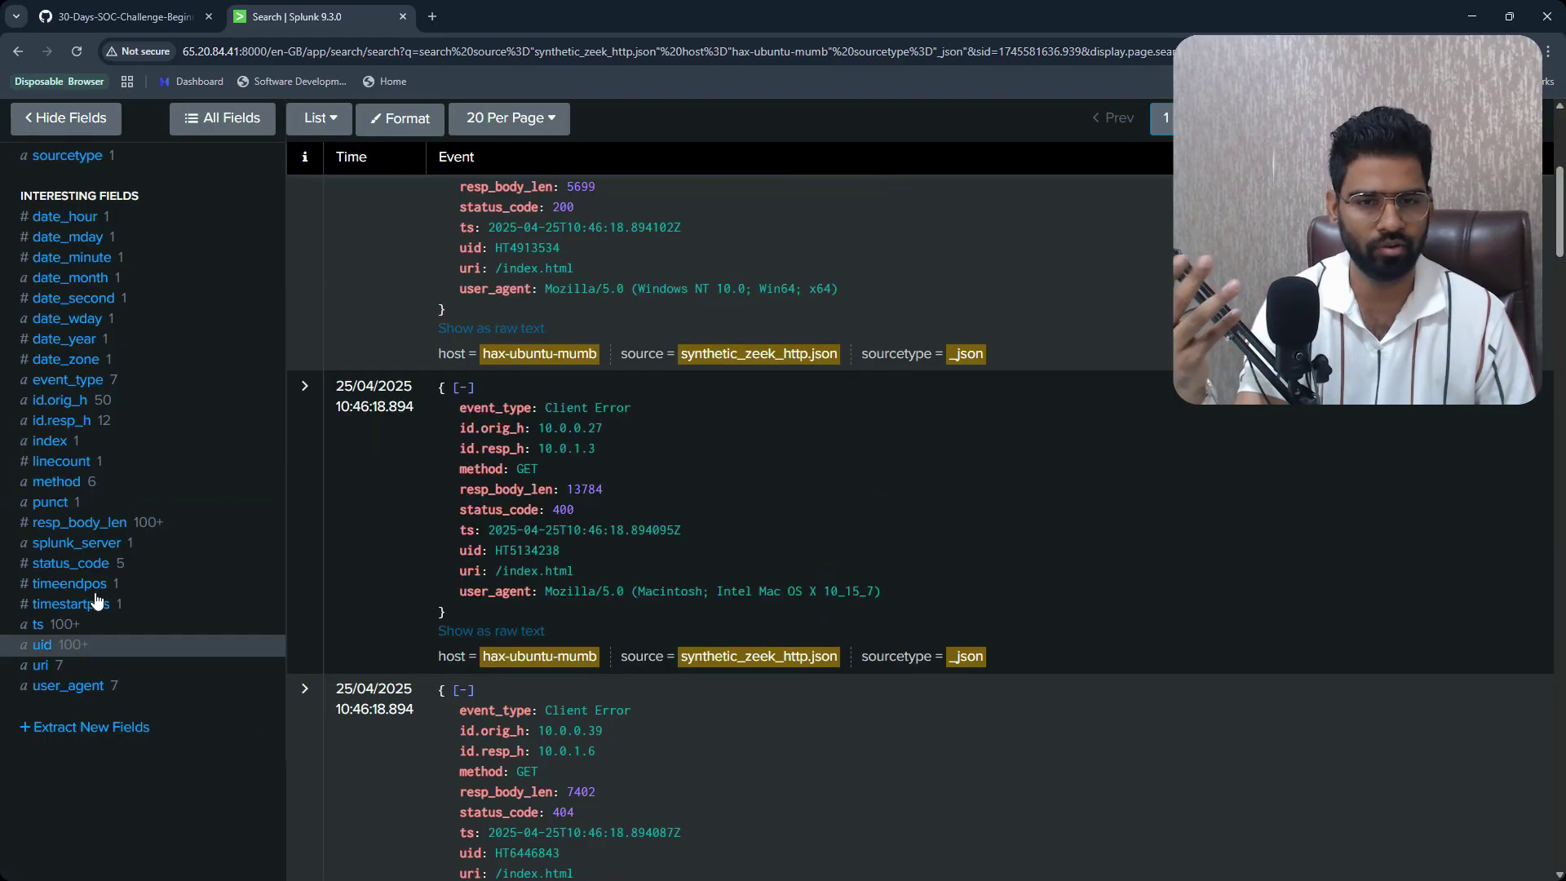
pyautogui.click(111, 527)
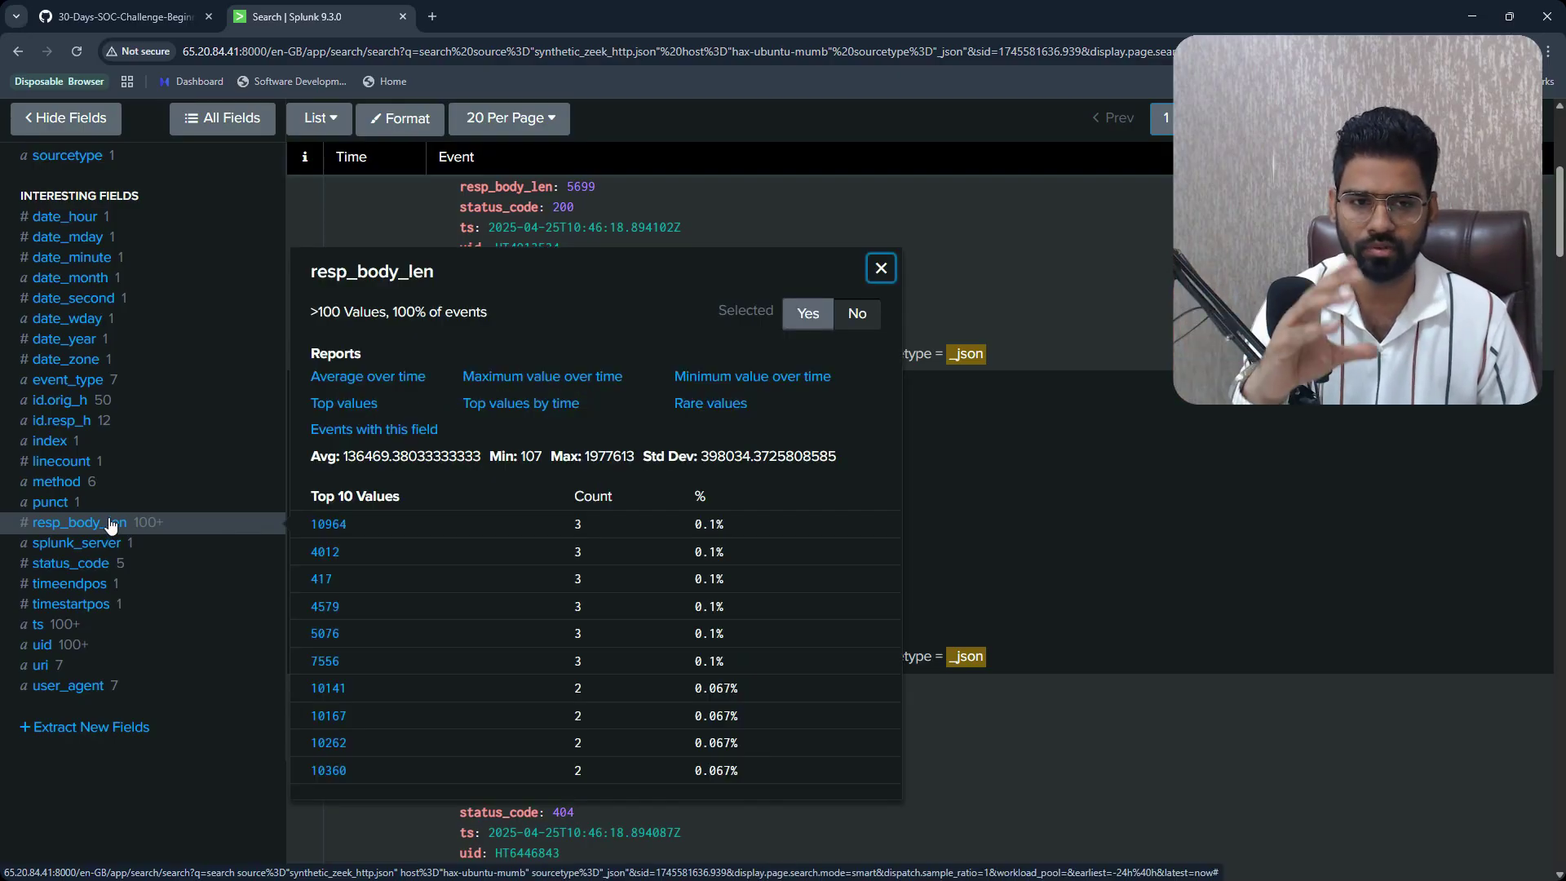
pyautogui.click(70, 819)
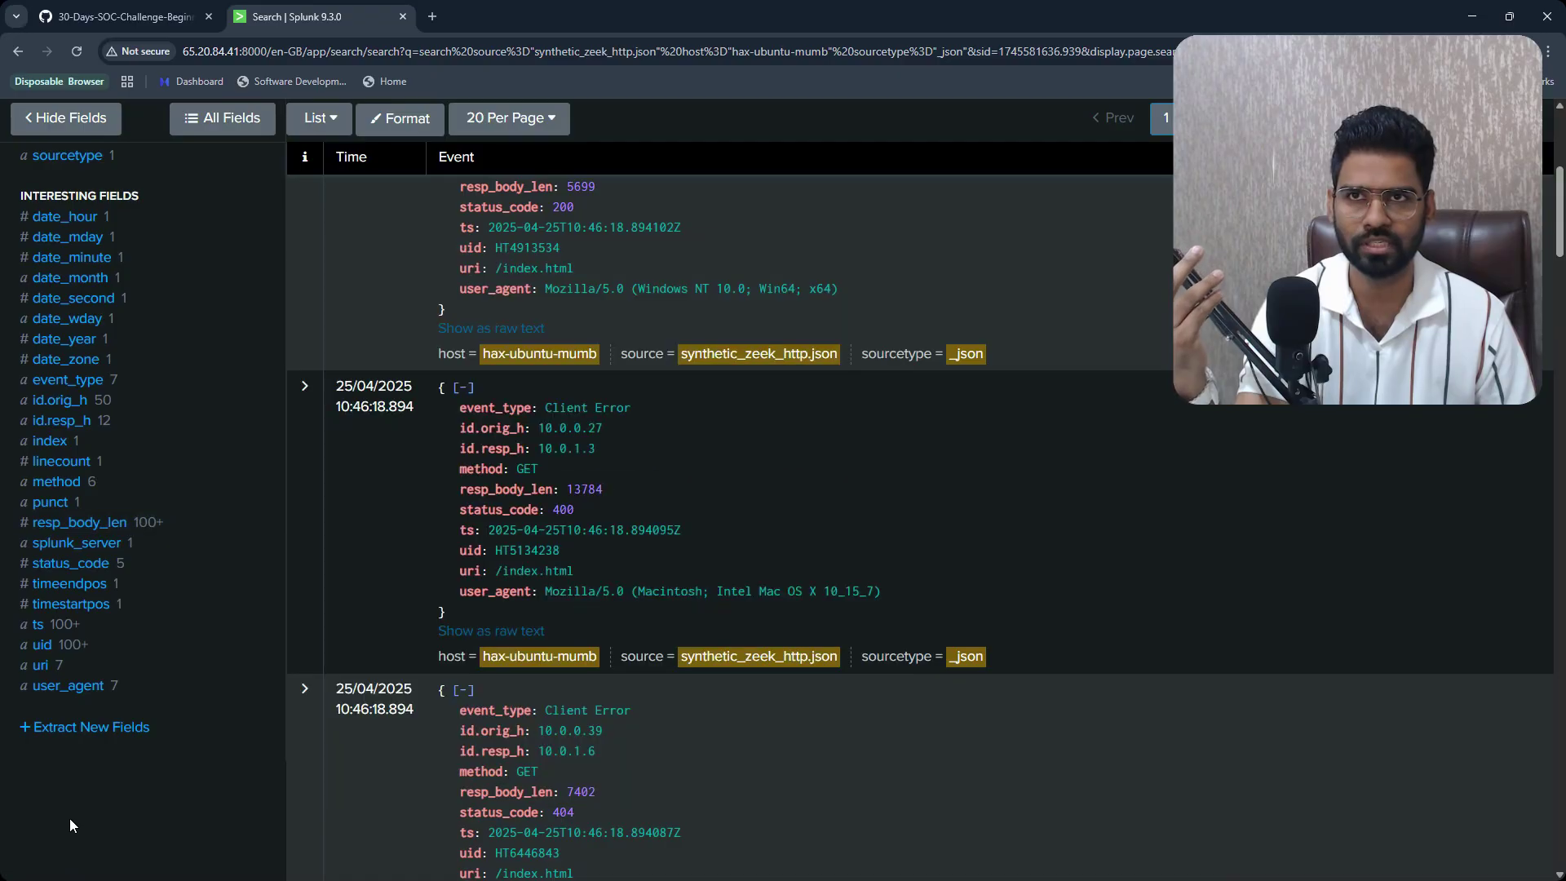
# Review the status_code, ts, uri and user_agent field summaries, then scroll back to the top.
pyautogui.click(94, 567)
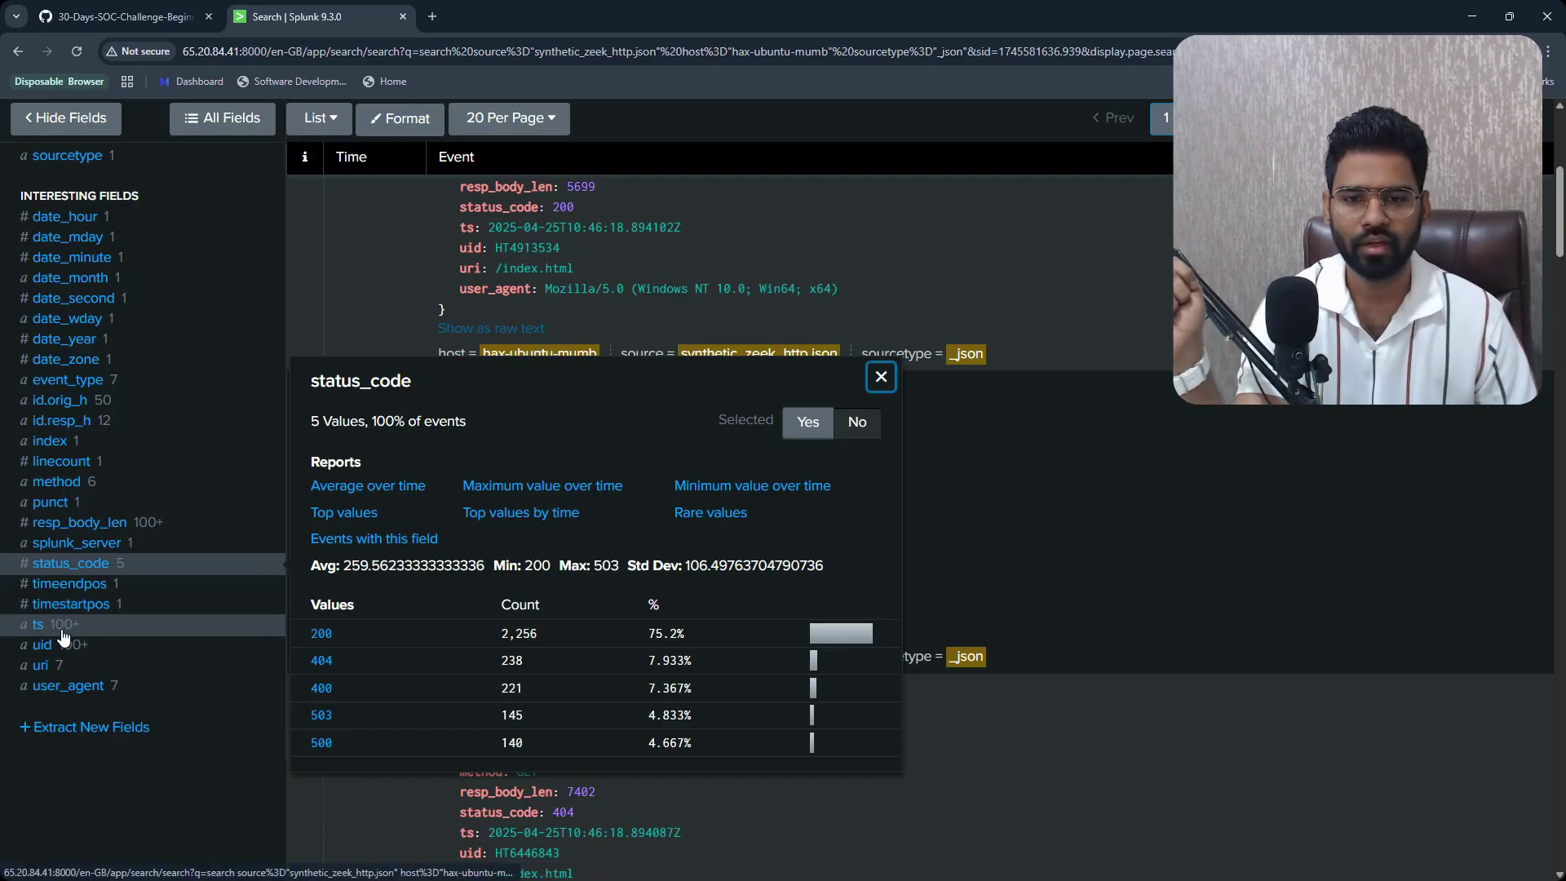
pyautogui.click(99, 633)
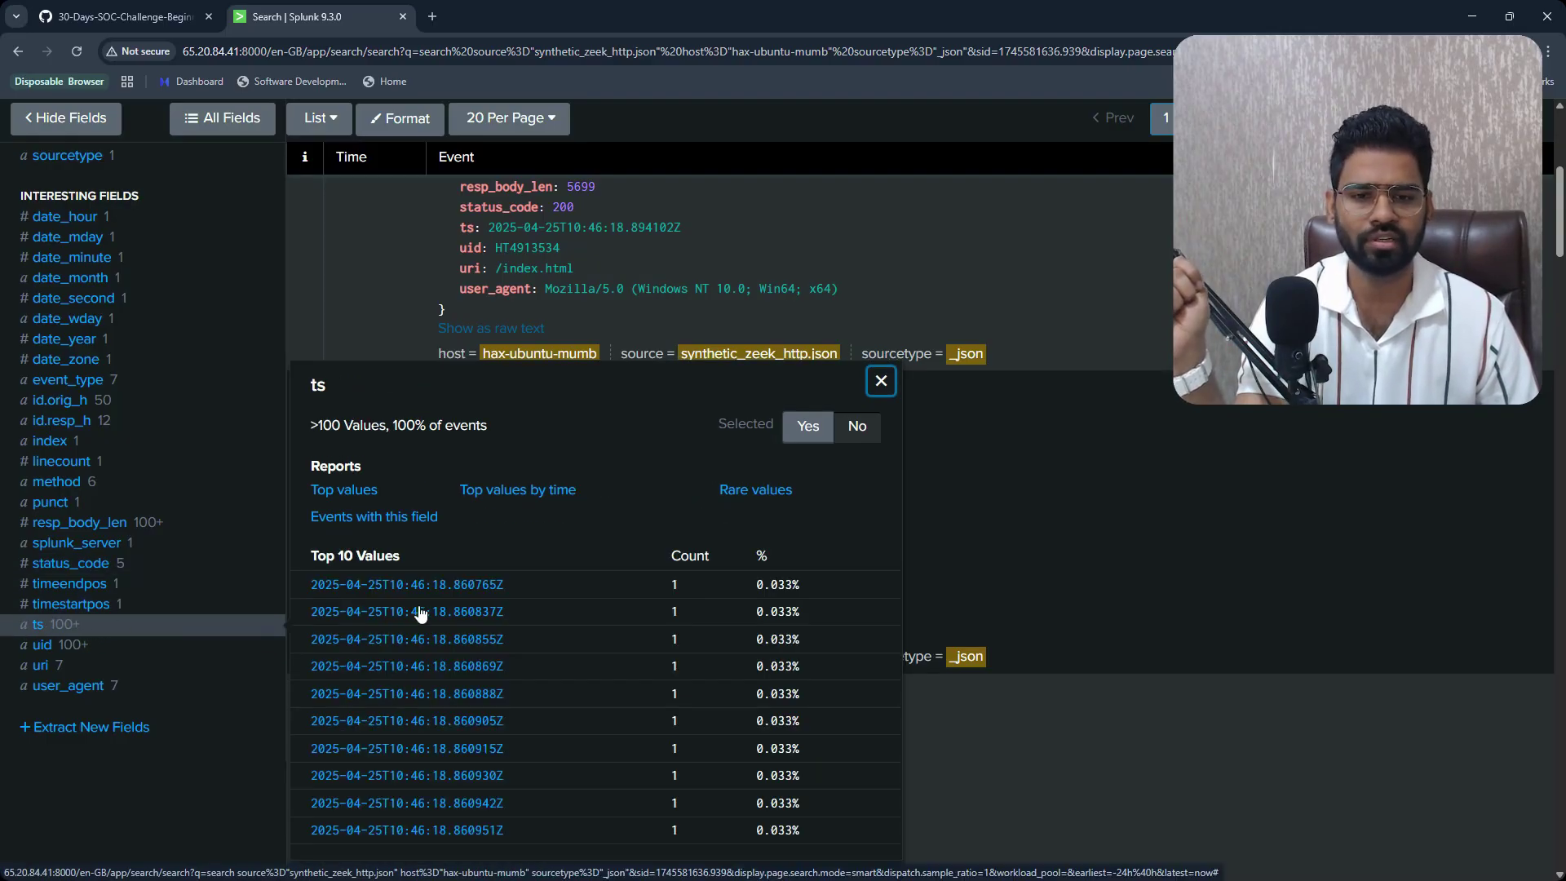
pyautogui.click(106, 665)
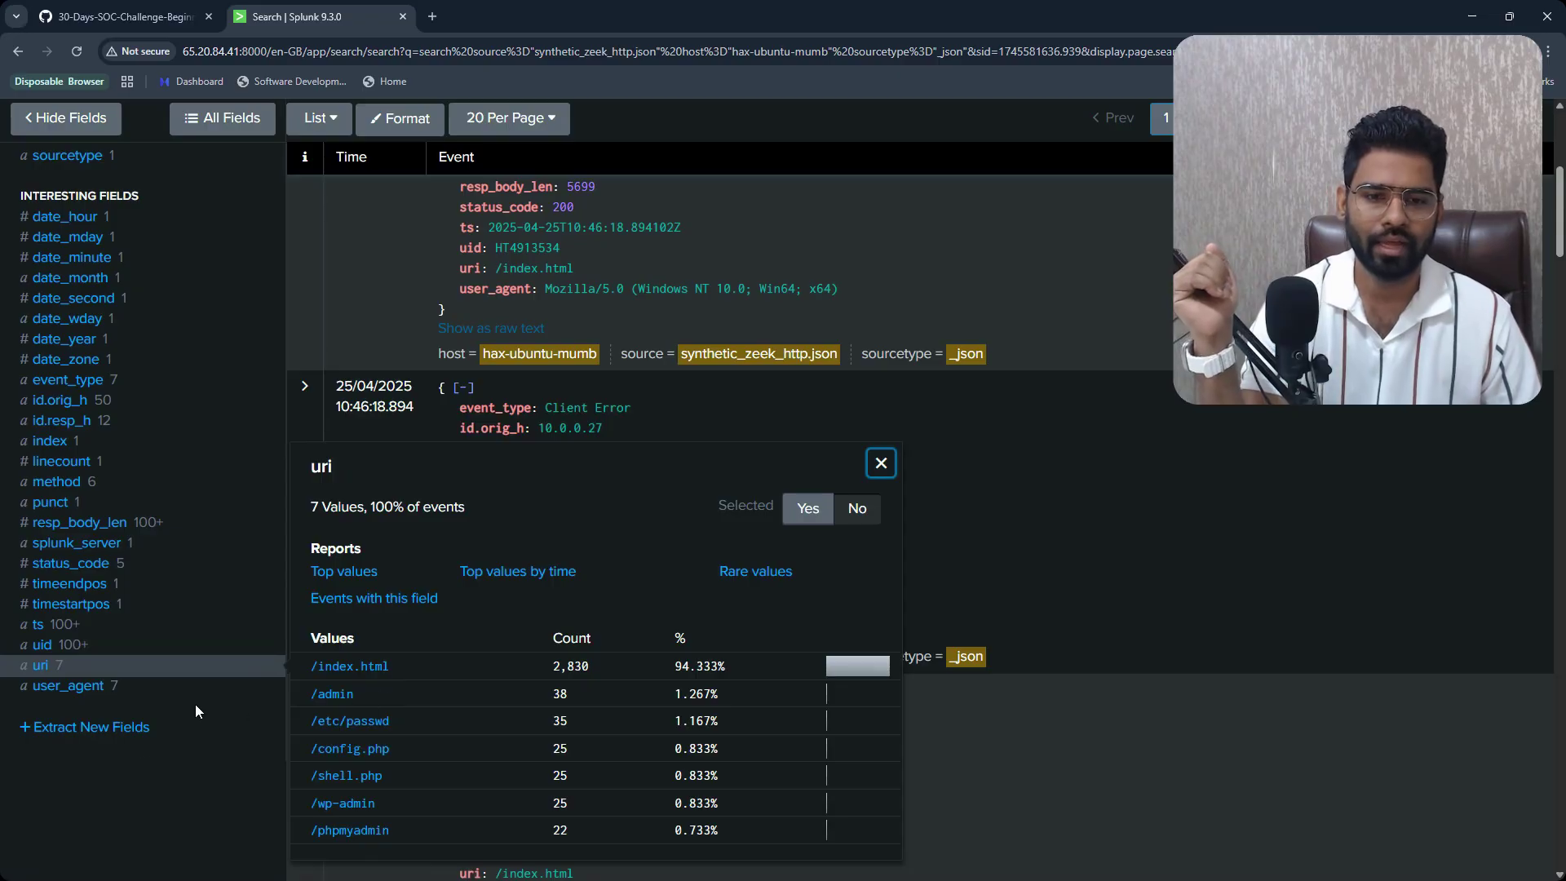
pyautogui.click(97, 785)
pyautogui.click(110, 688)
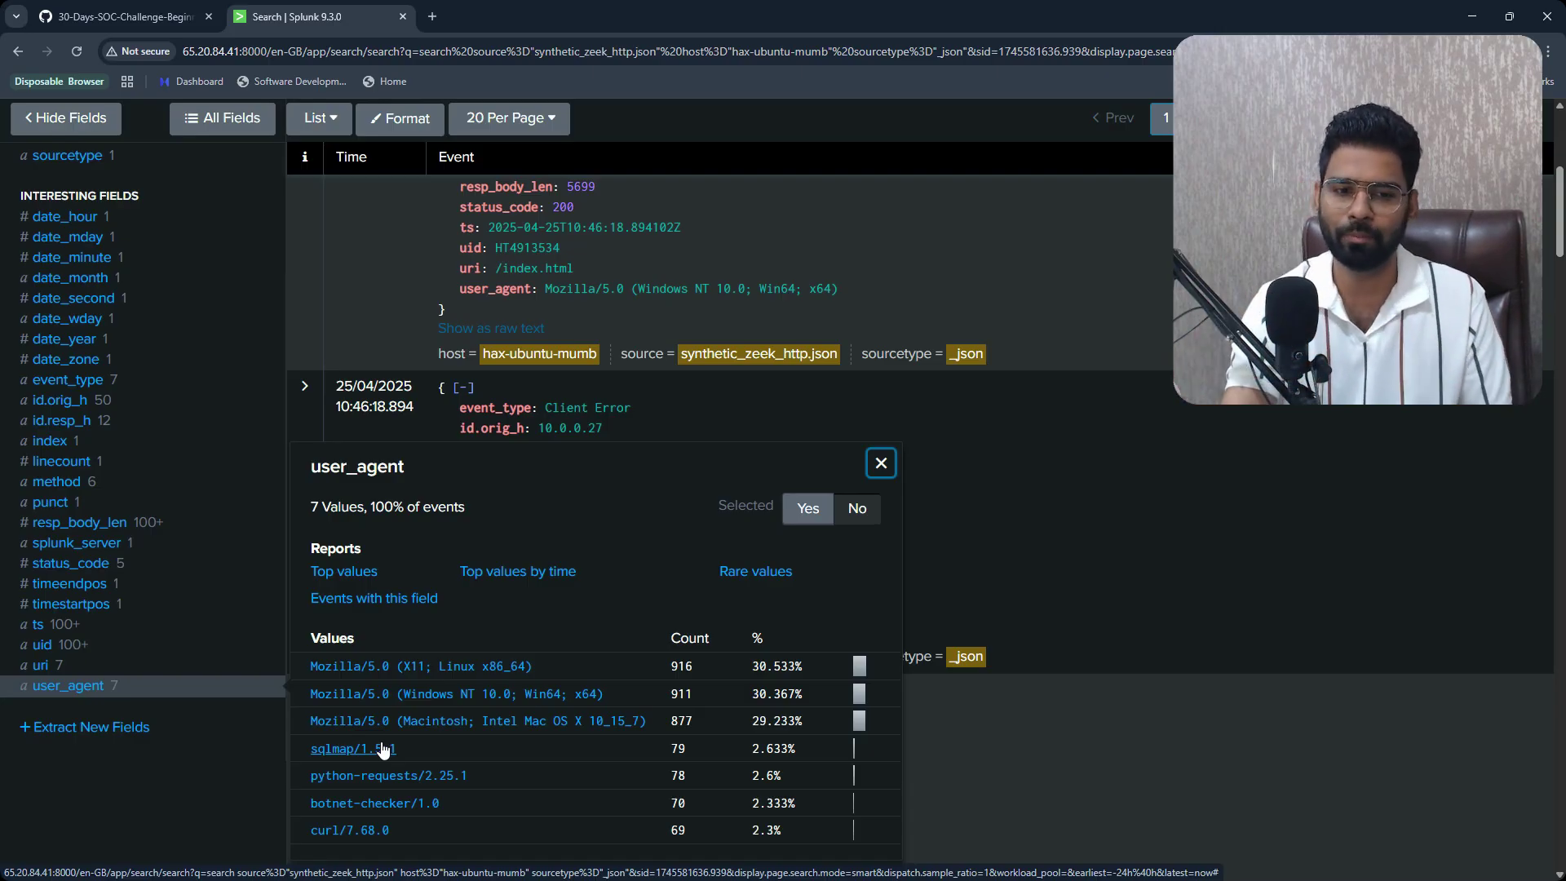
pyautogui.scroll(10, 227, 798)
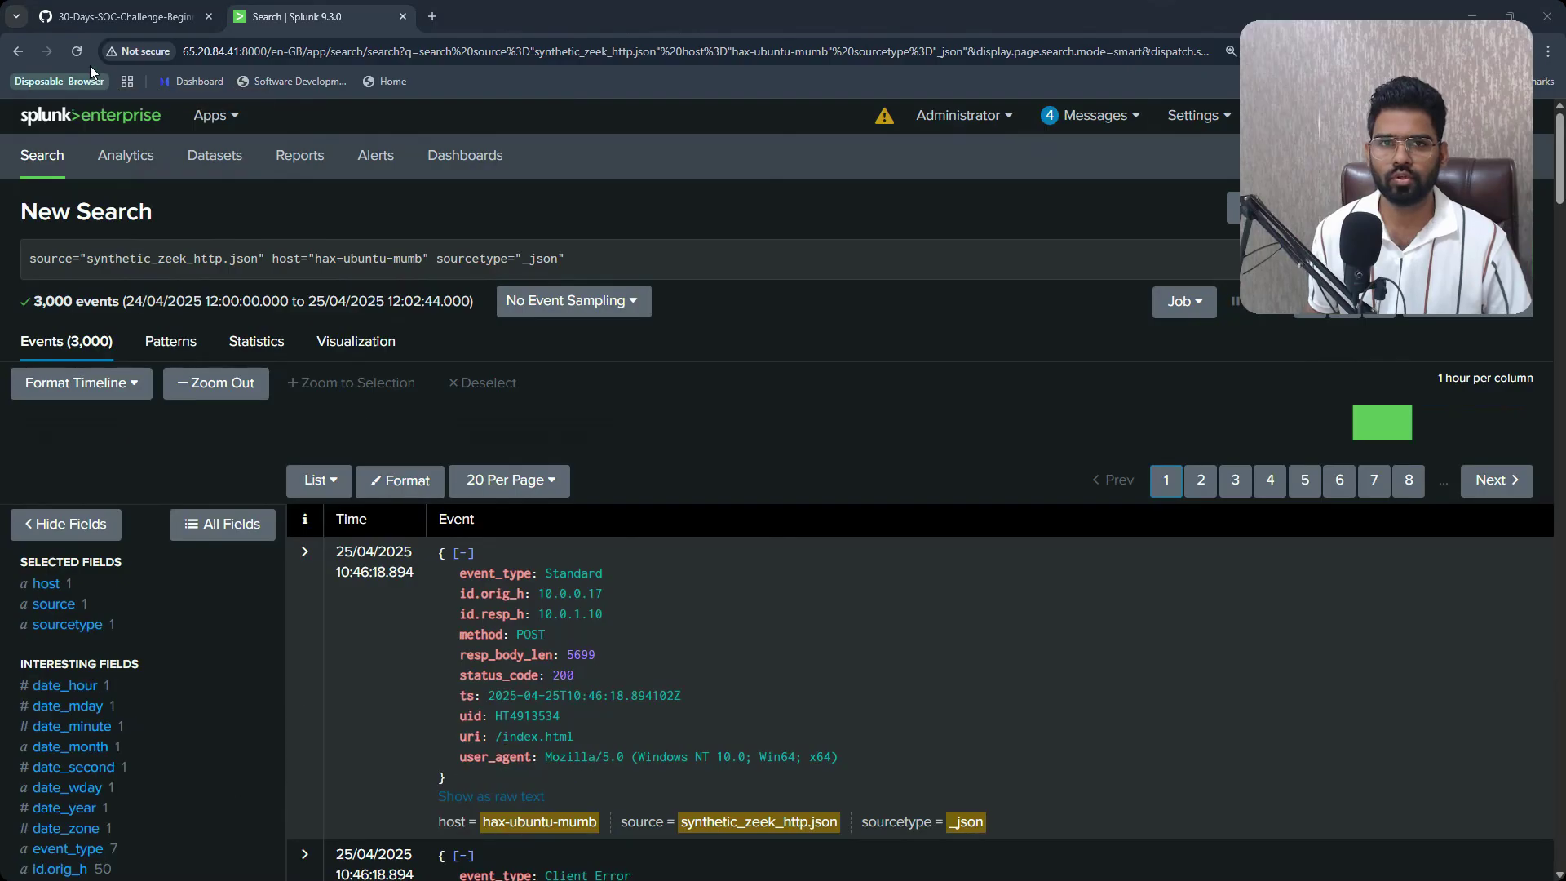
# In the GitHub lab, highlight Task 1 and select its | stats count through | head 10 lines.
pyautogui.click(122, 16)
pyautogui.scroll(10, 649, 465)
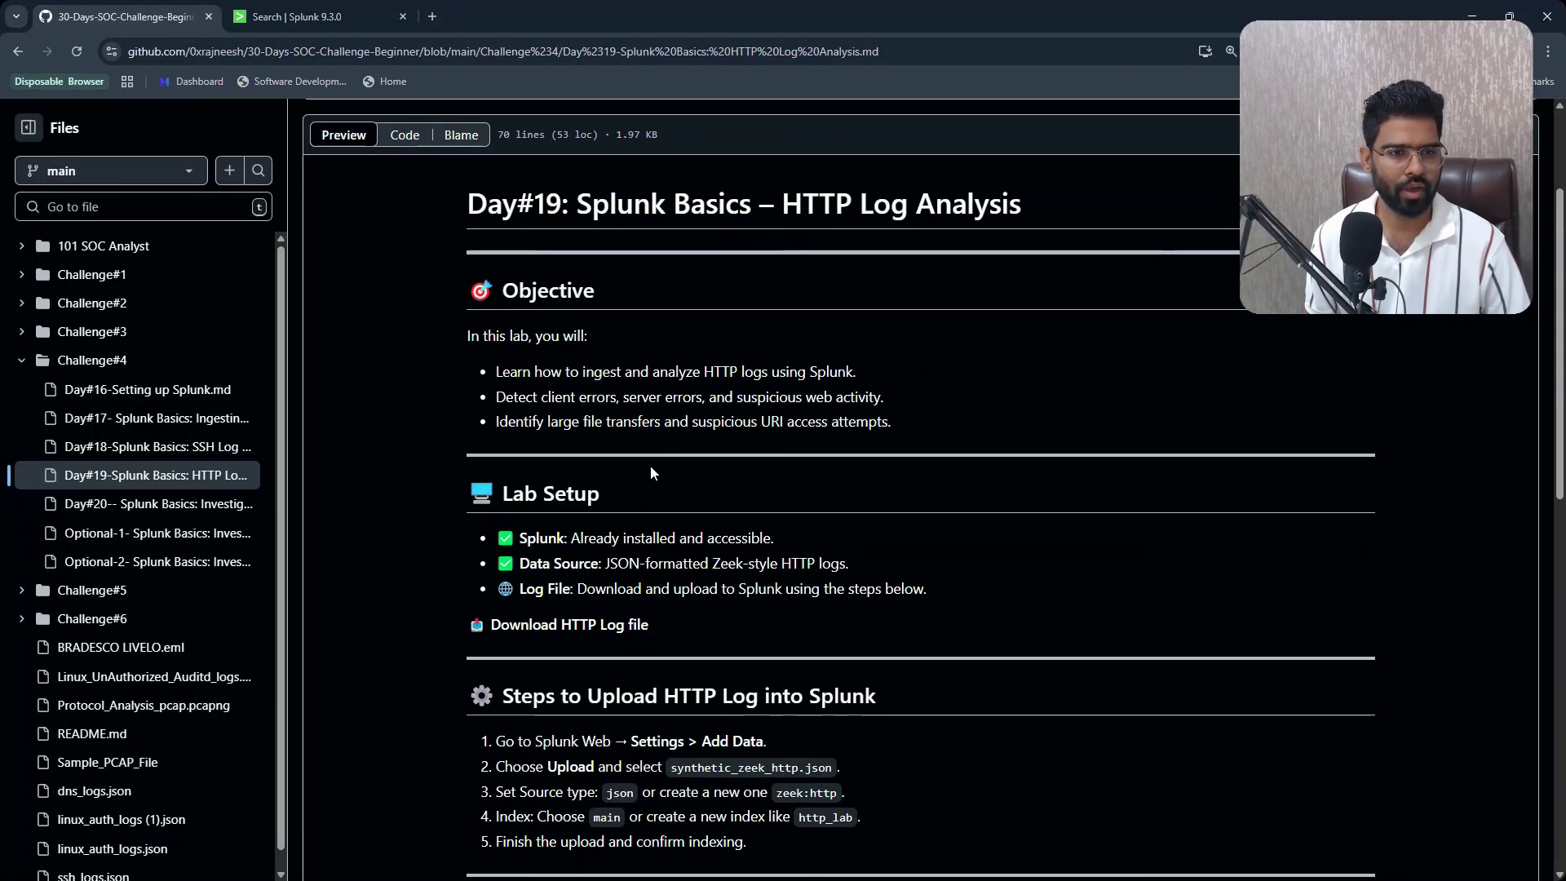
pyautogui.scroll(-5, 634, 447)
pyautogui.moveTo(561, 540); pyautogui.dragTo(848, 537)
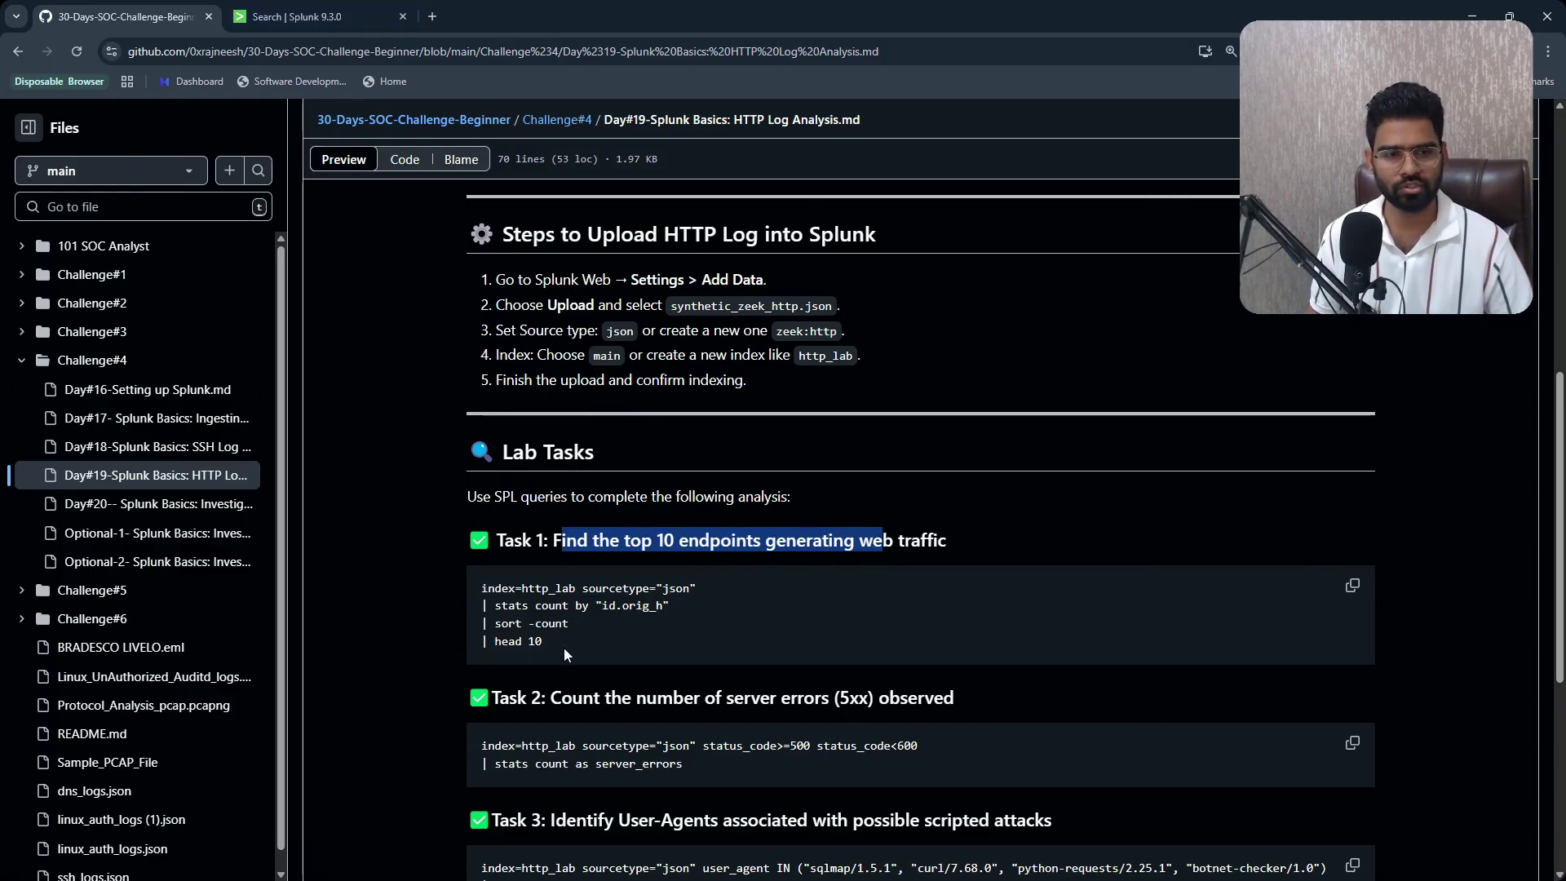
pyautogui.moveTo(562, 650); pyautogui.dragTo(483, 610)
pyautogui.hotkey('ctrl', 'c')
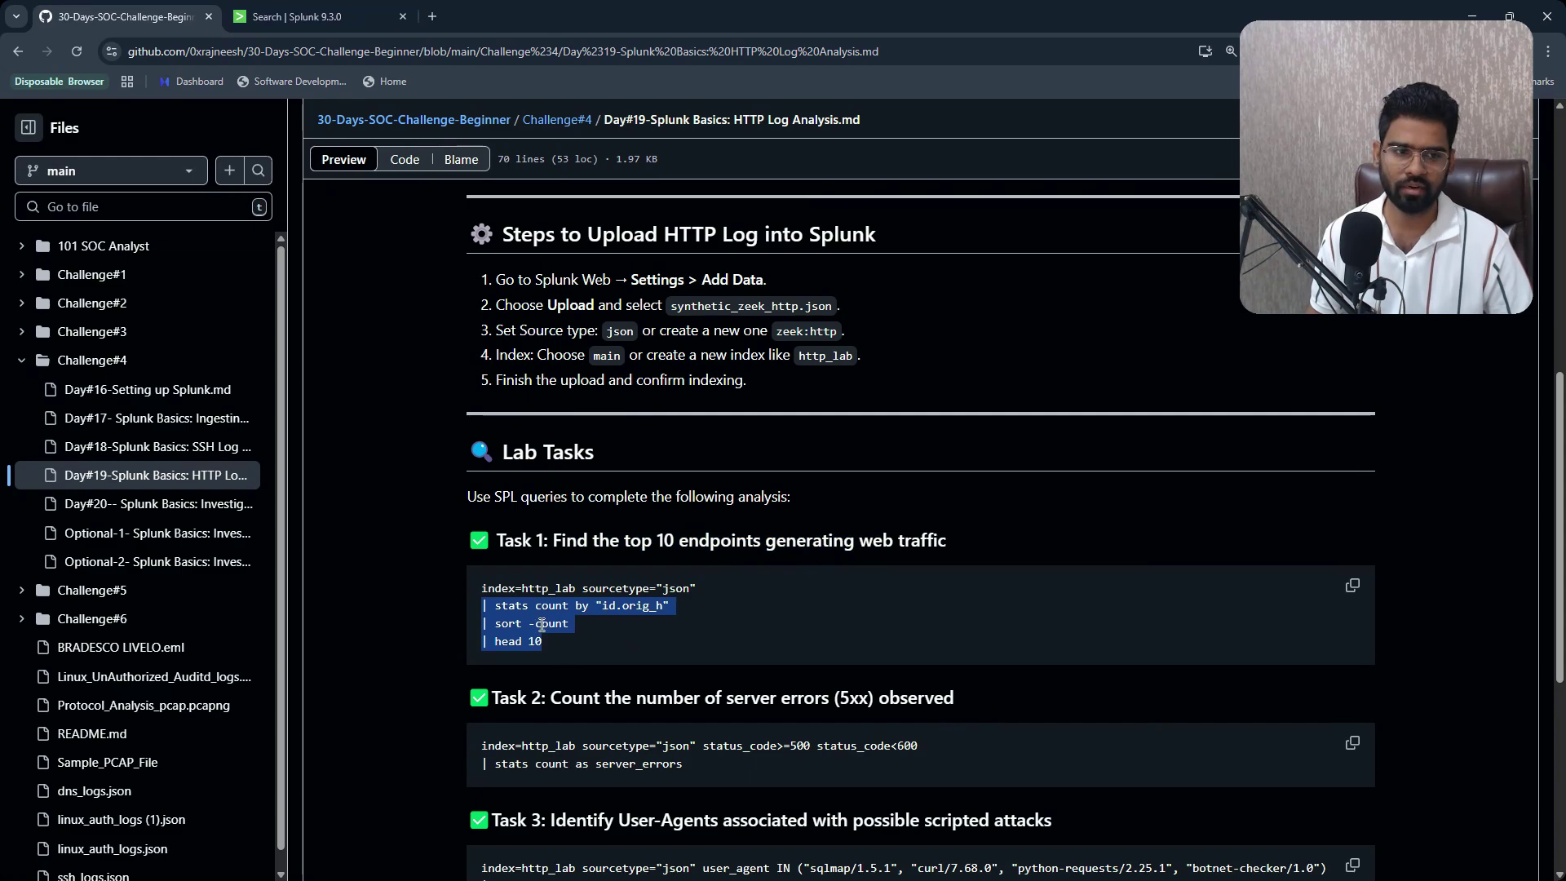
# Append the stats count by id.orig_h, sort and head 10 pipeline and run it, 10.0.0.28 leading with 76.
pyautogui.click(318, 16)
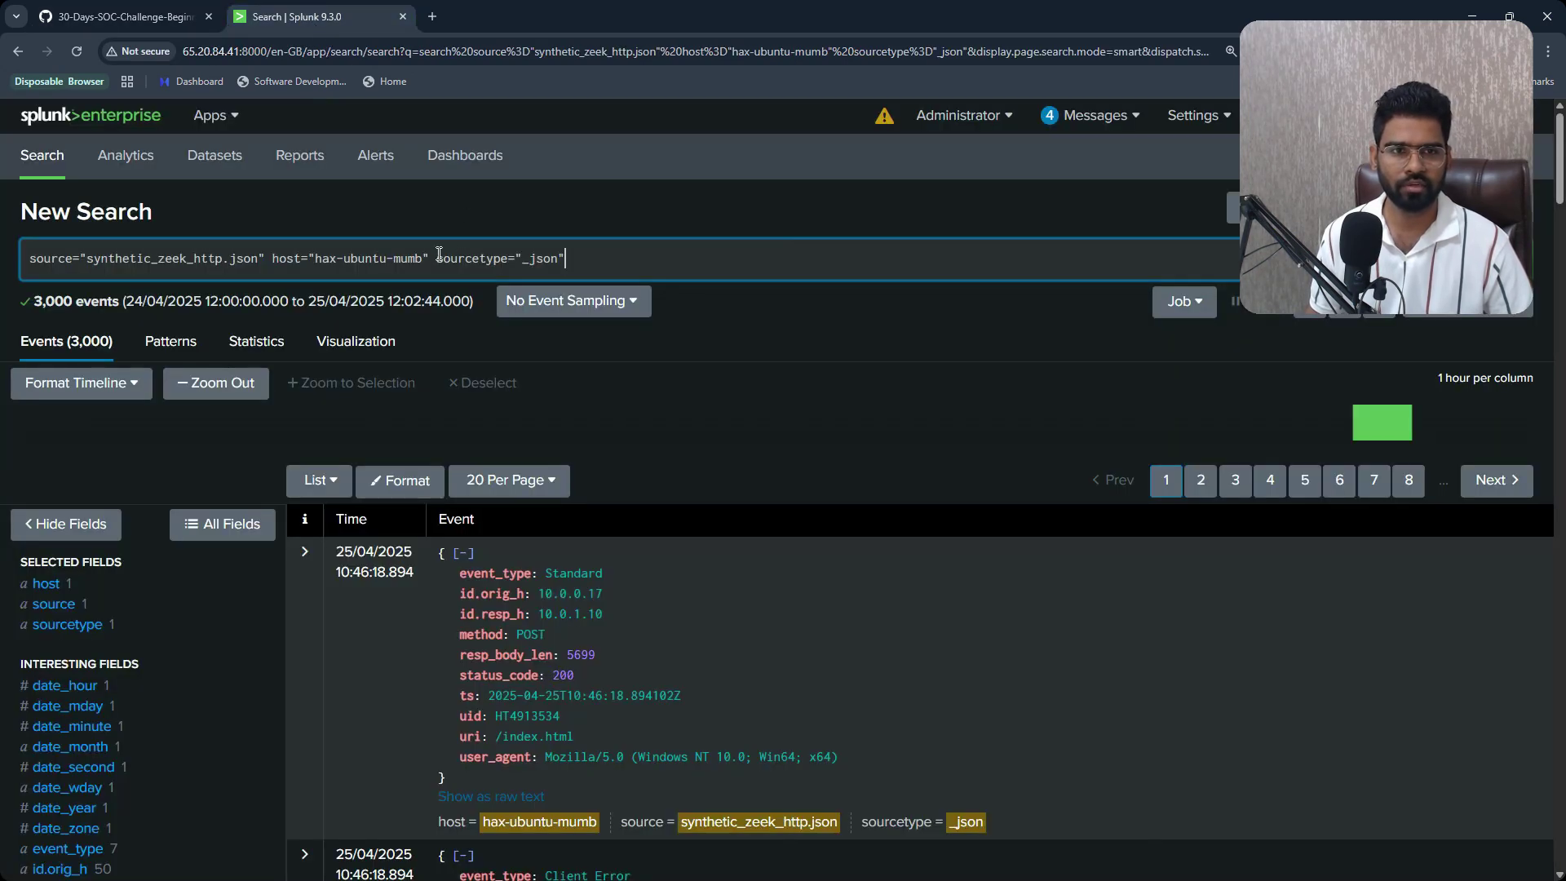
pyautogui.hotkey('ctrl', 'v')
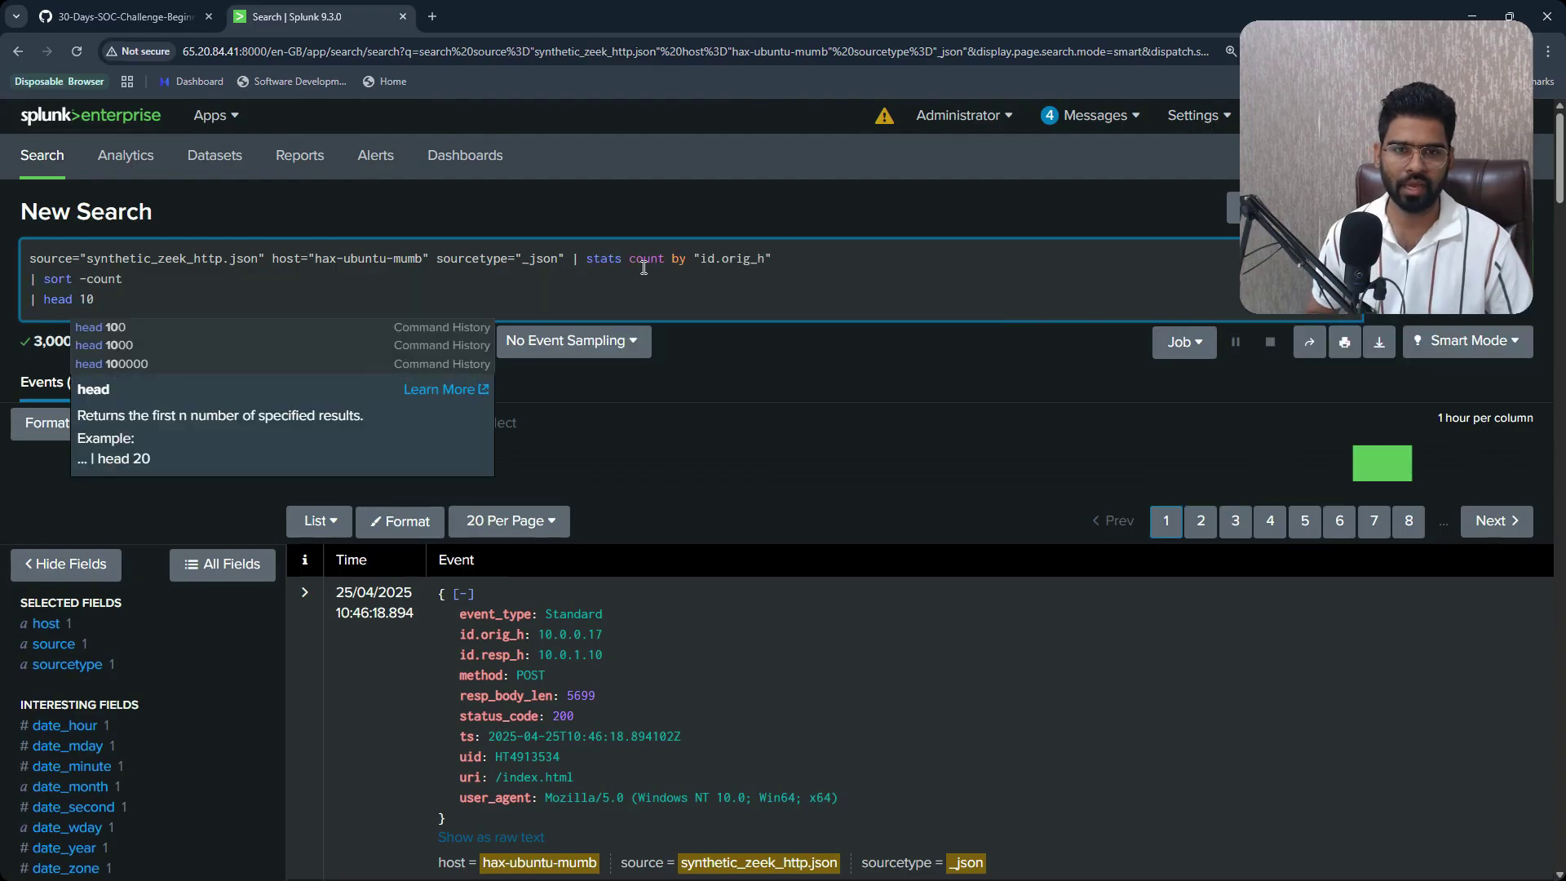
pyautogui.click(609, 258)
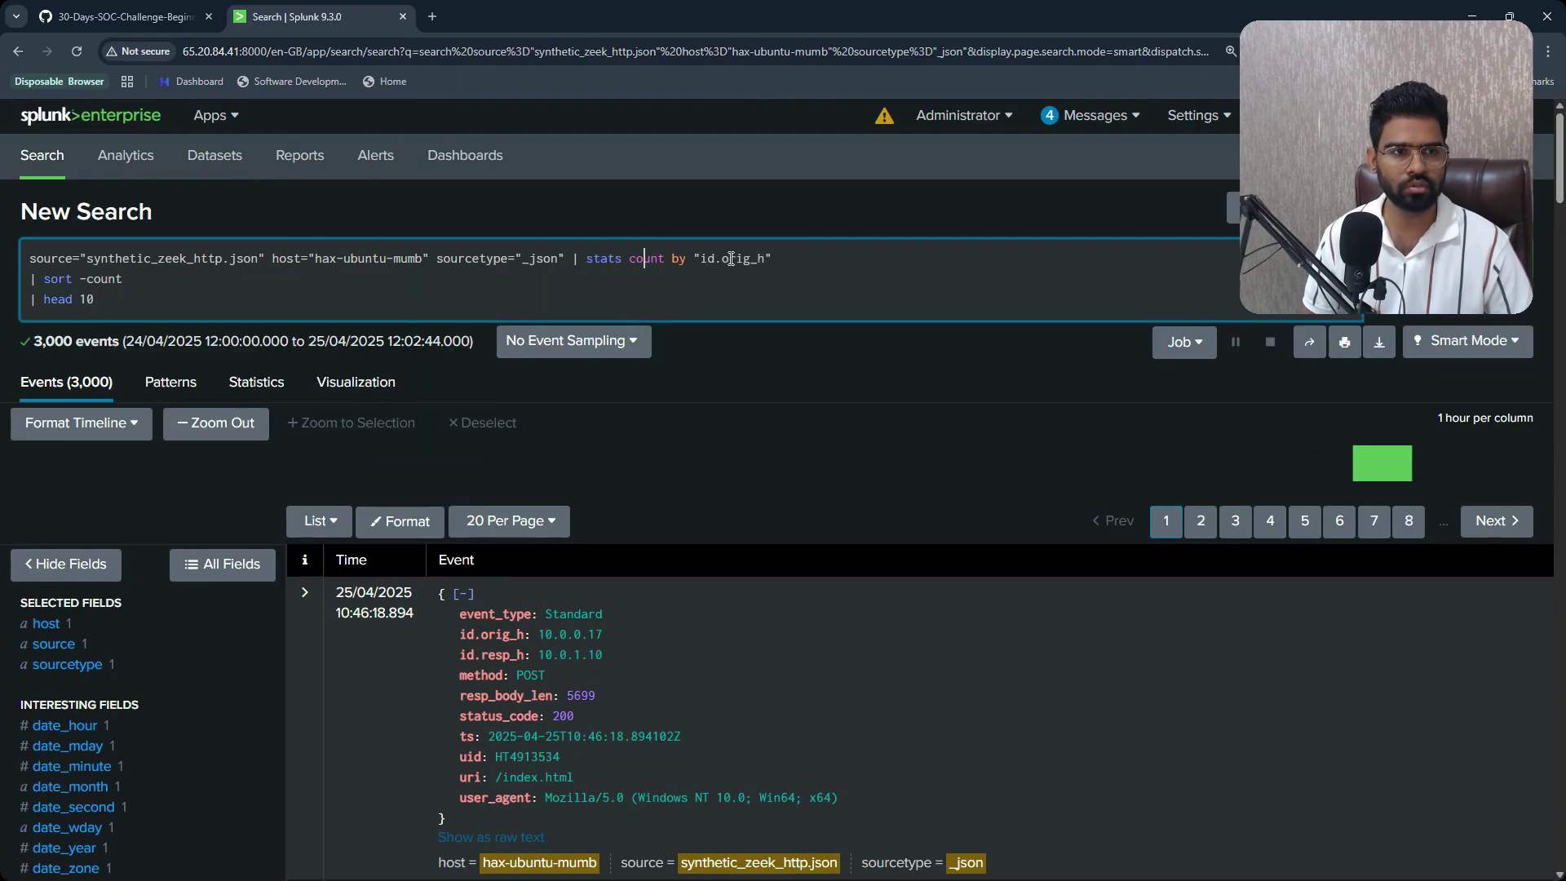
pyautogui.moveTo(764, 257); pyautogui.dragTo(702, 258)
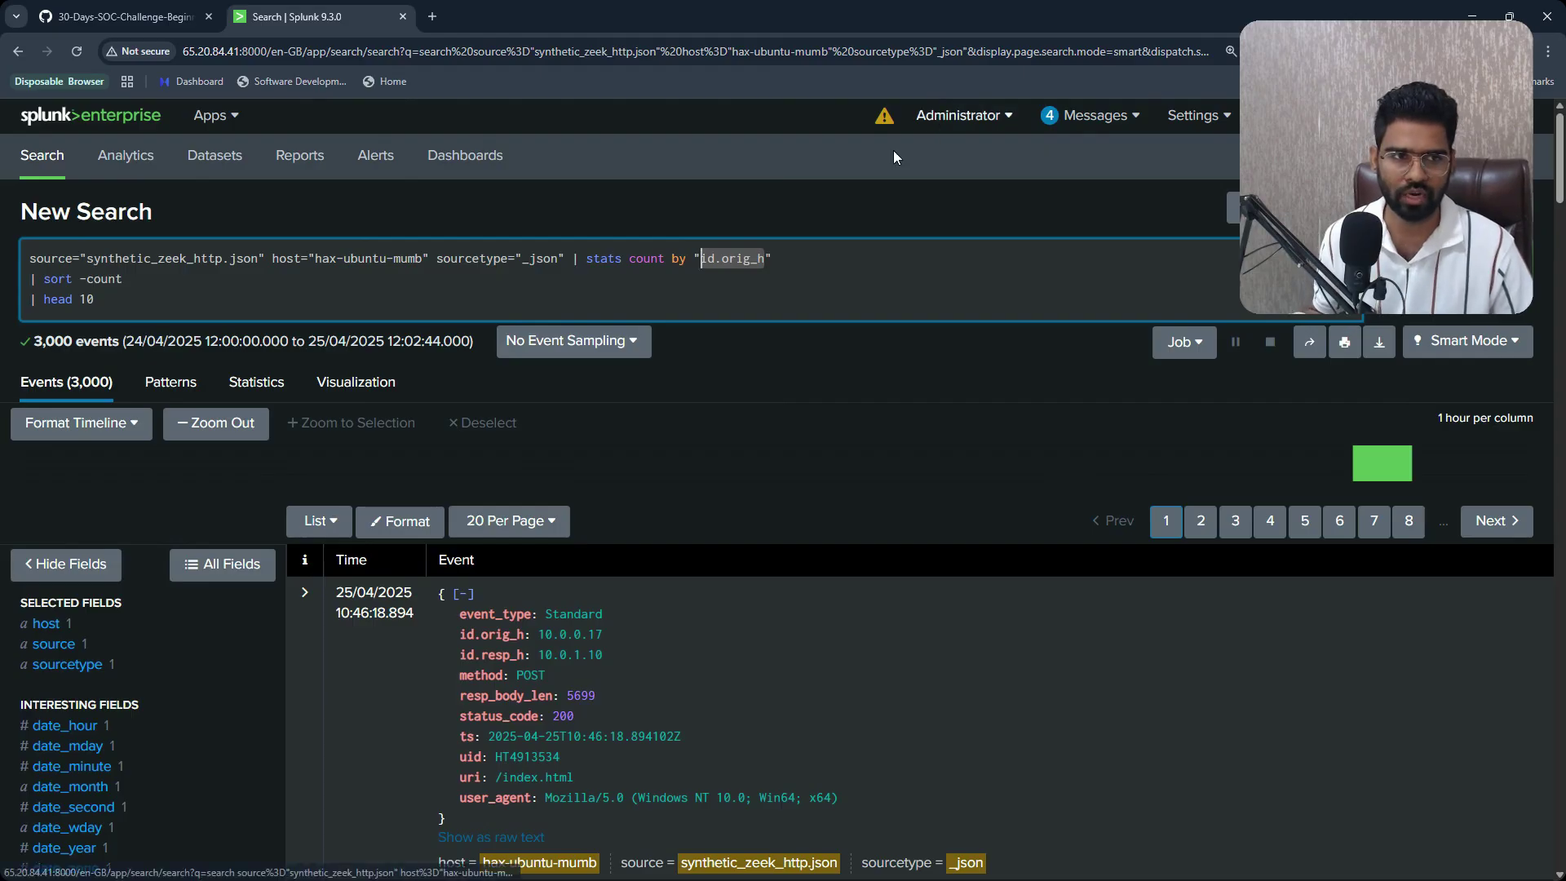
pyautogui.click(701, 260)
pyautogui.click(724, 257)
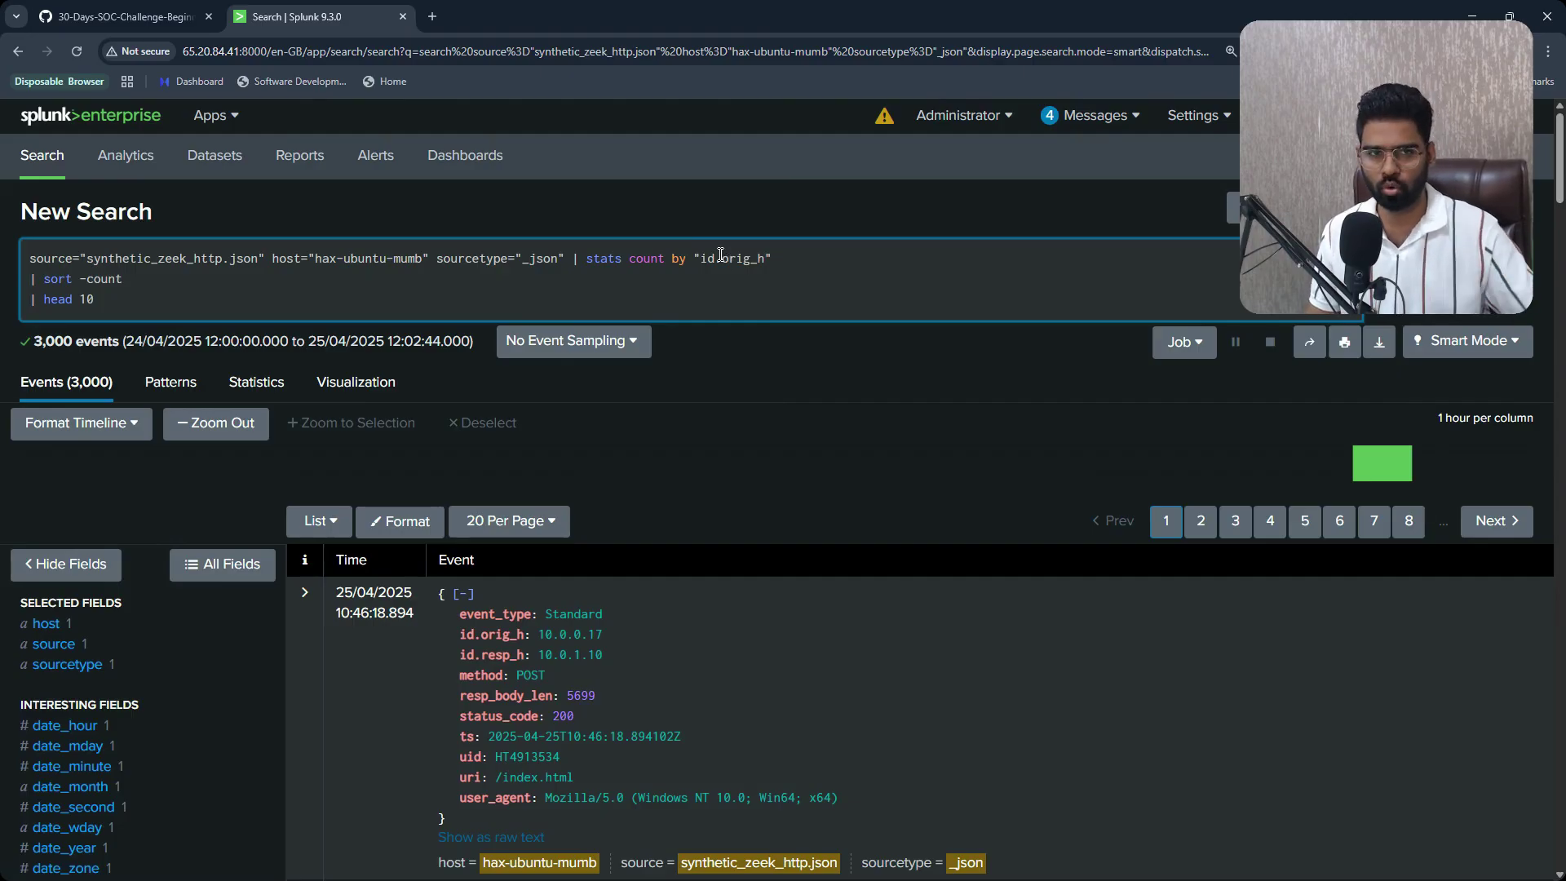
pyautogui.moveTo(123, 299); pyautogui.dragTo(31, 274)
pyautogui.click(109, 310)
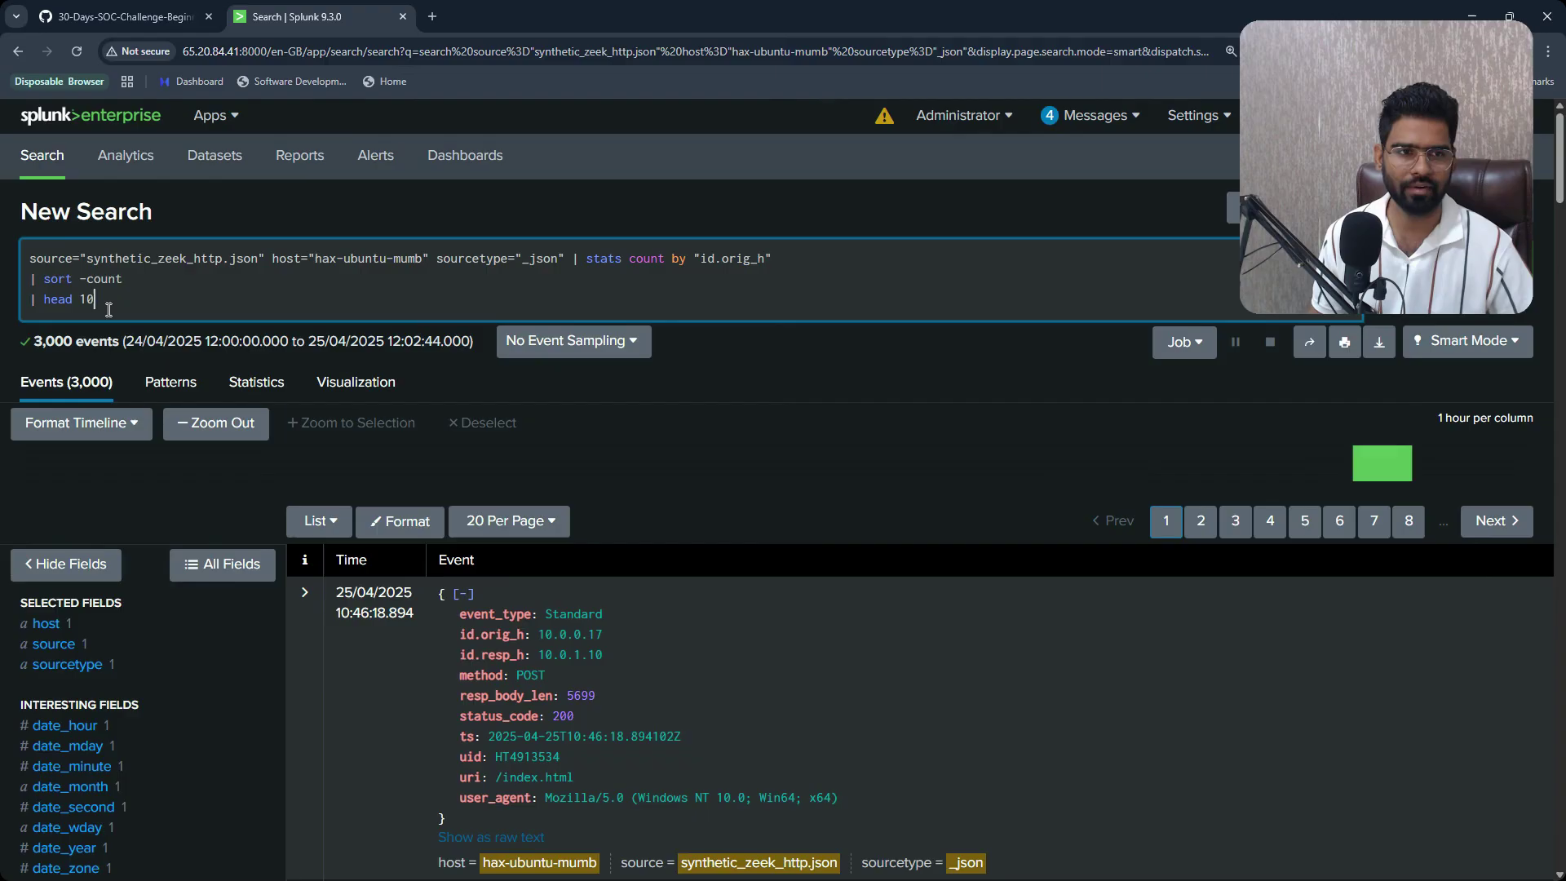
pyautogui.press('Return')
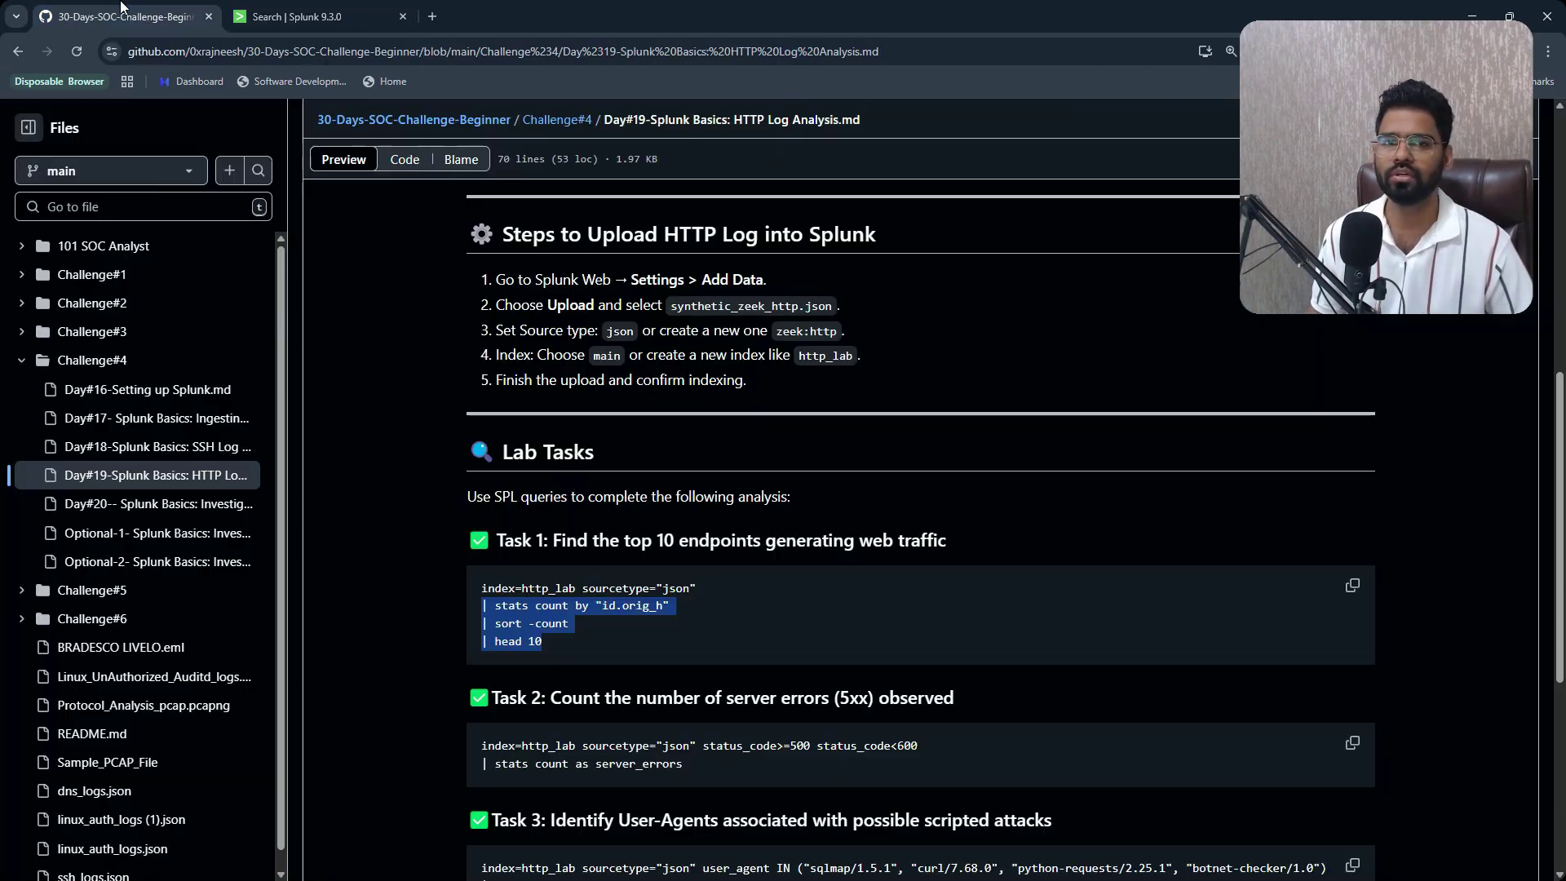
# Review the server errors task and Tasks 2–4 on the GitHub lab page.
pyautogui.click(122, 16)
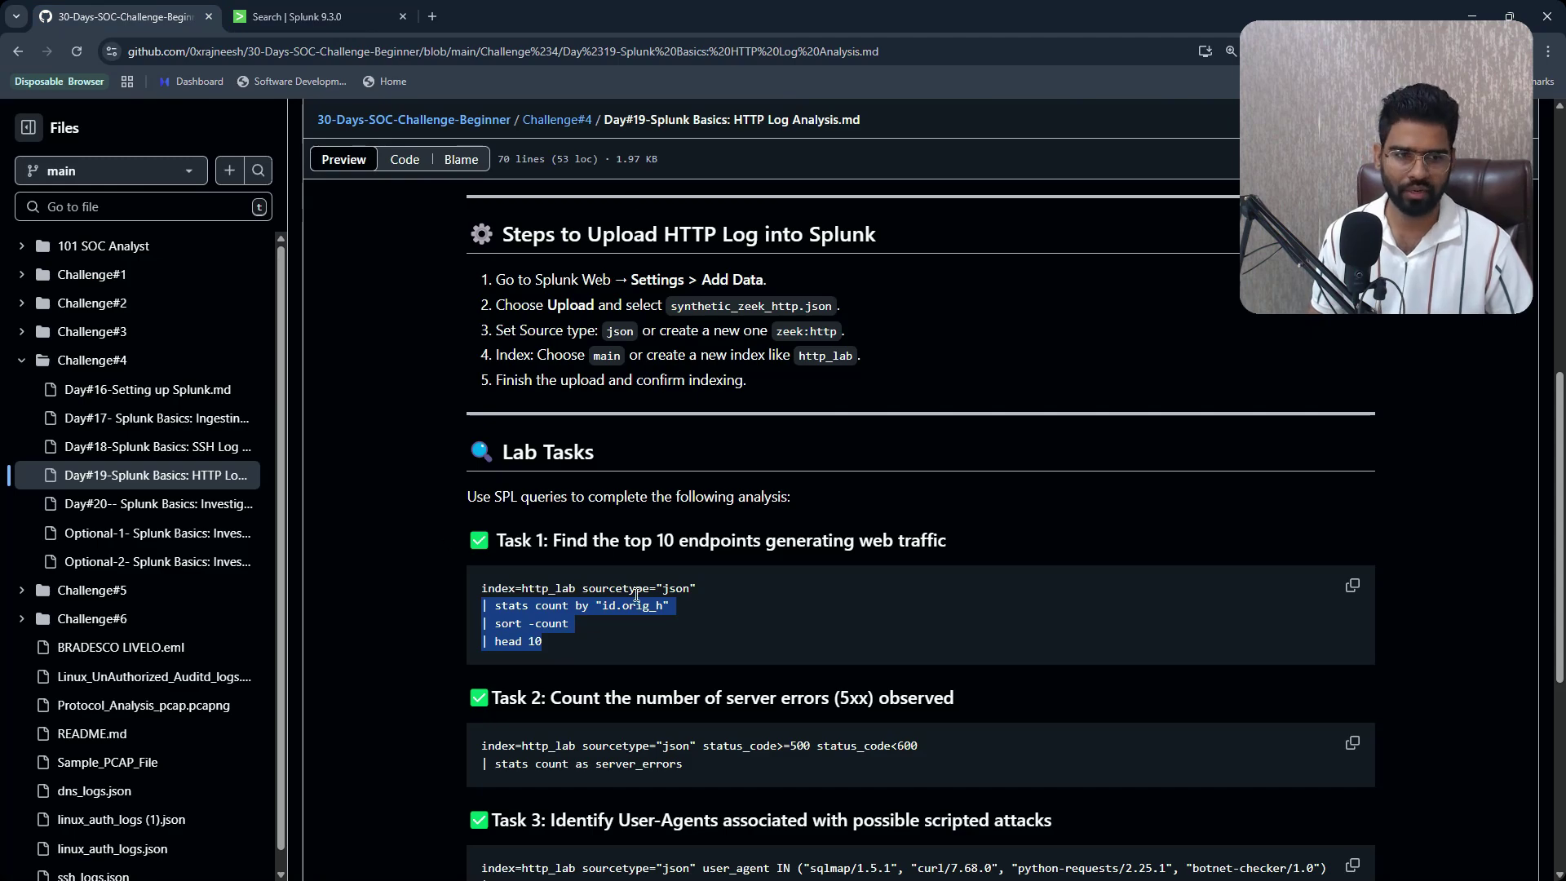
pyautogui.scroll(-3, 1560, 529)
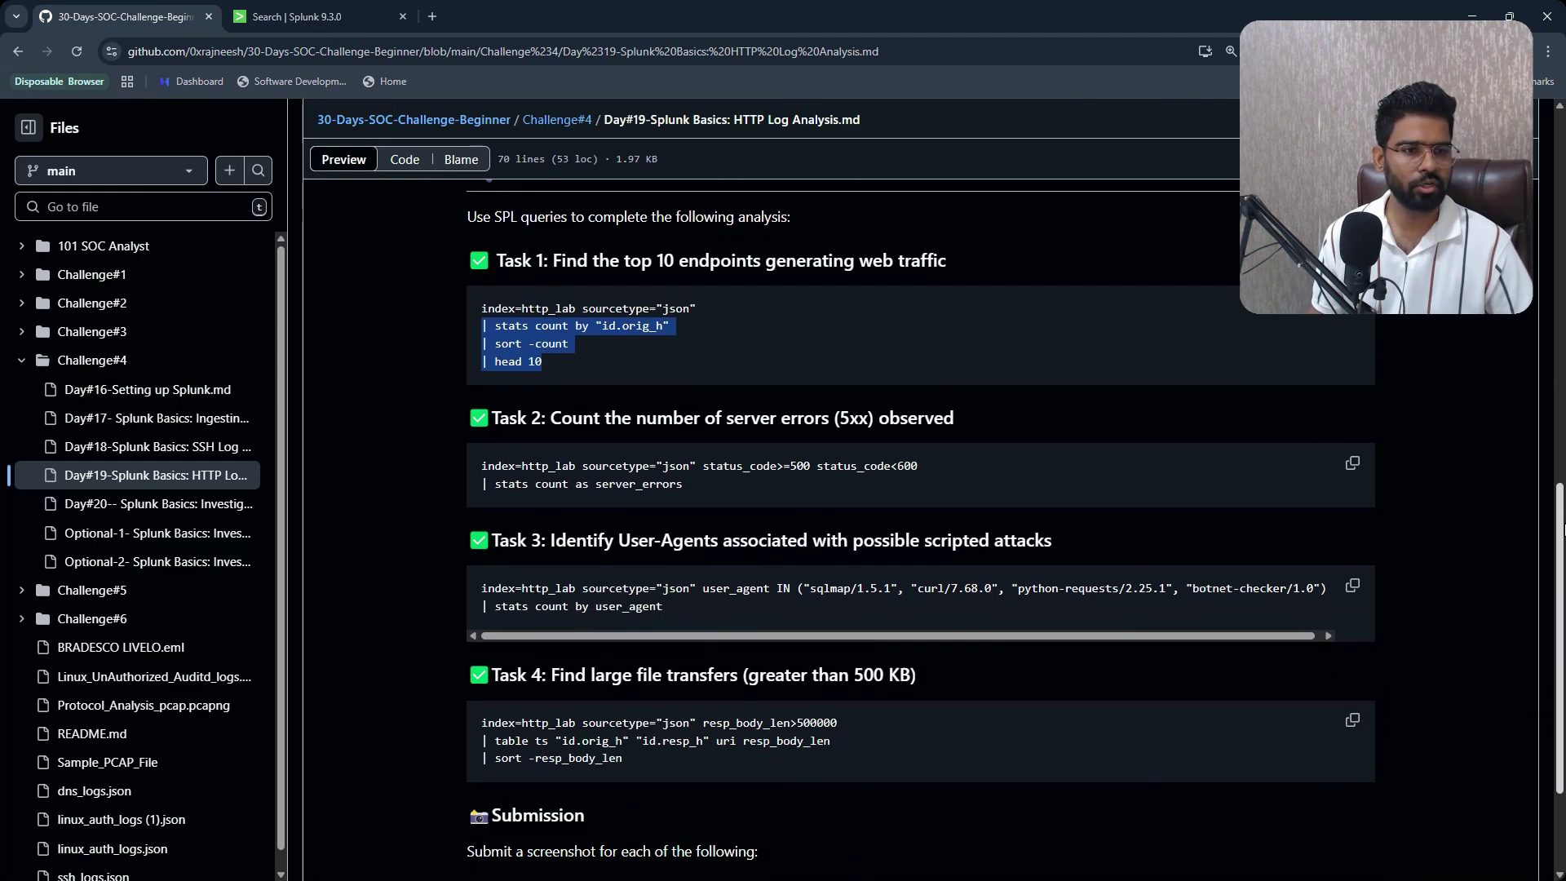
pyautogui.moveTo(561, 414); pyautogui.dragTo(878, 413)
pyautogui.click(956, 454)
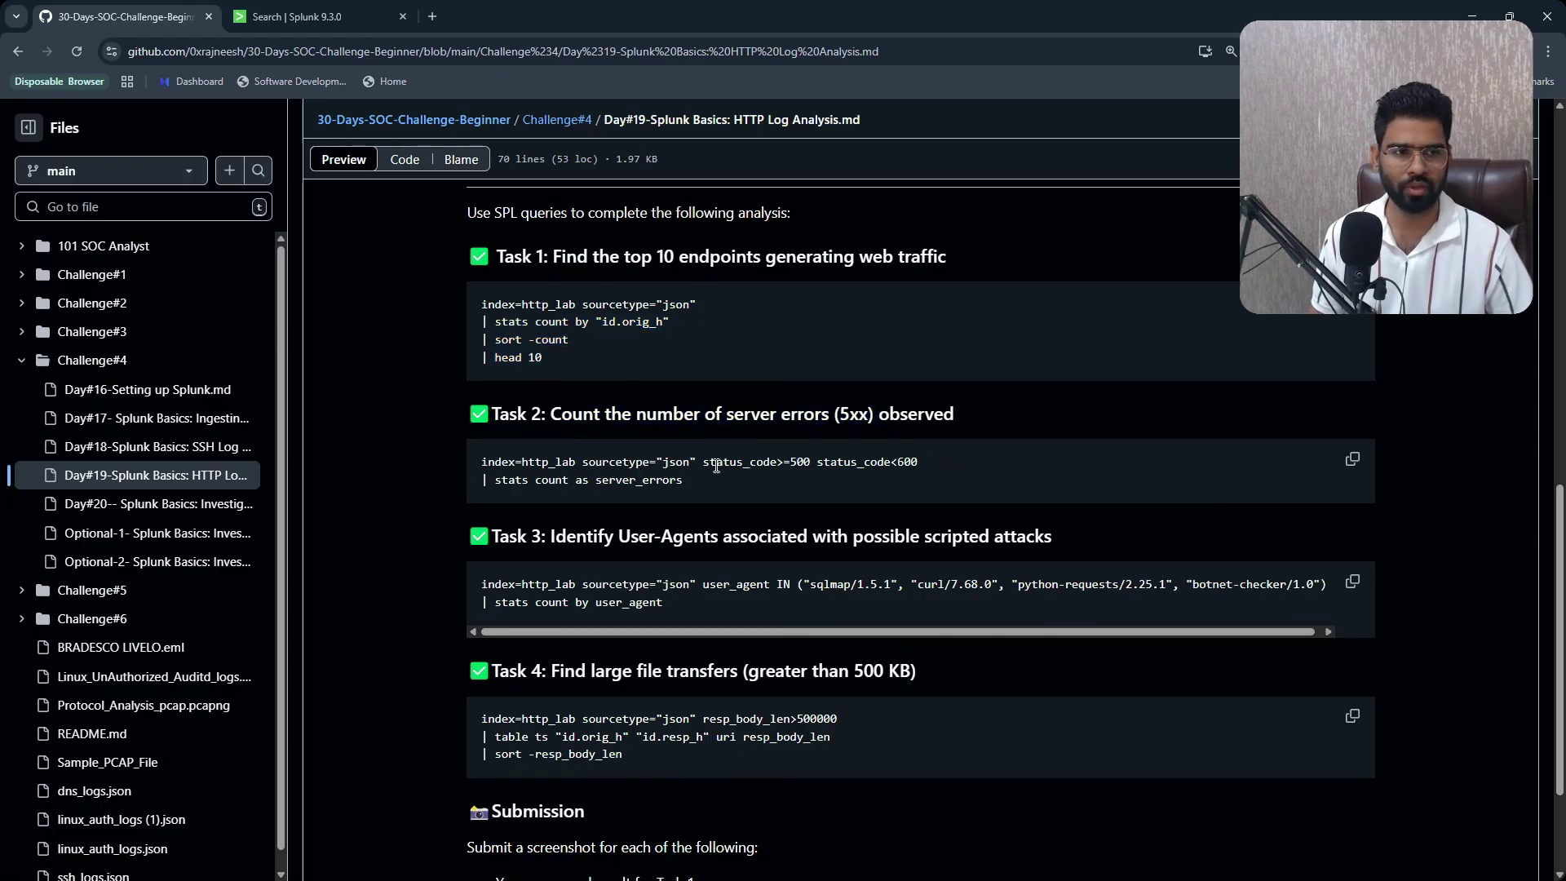
# Remove the stats/sort/head pipeline and rerun the base search over all 3,000 events.
pyautogui.hotkey('ctrl', 'Tab')
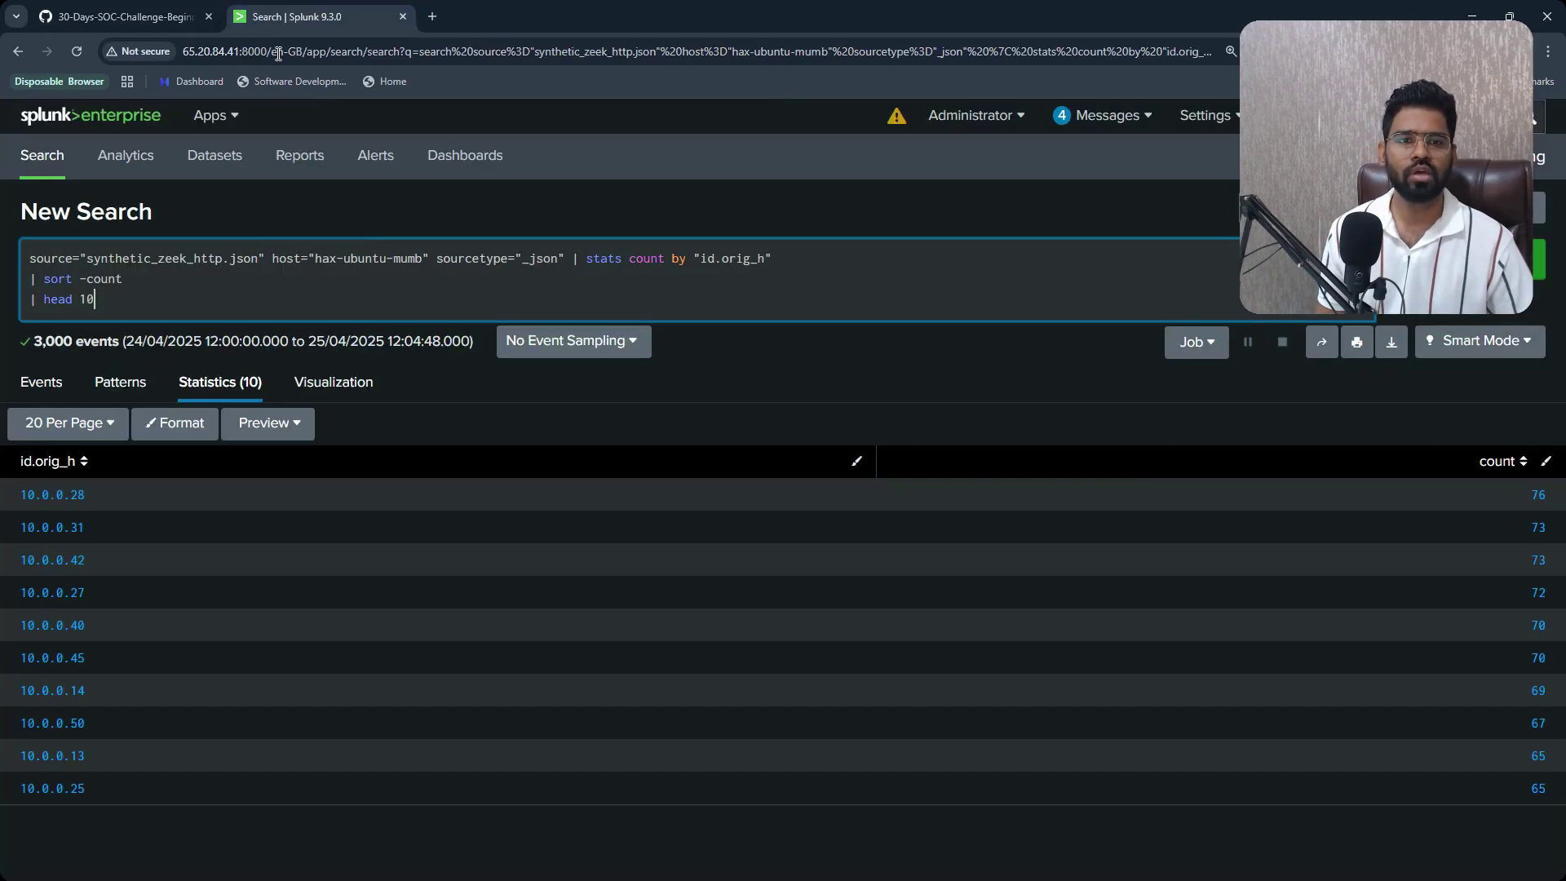
pyautogui.keyDown('shift'); pyautogui.click(579, 257); pyautogui.keyUp('shift')
pyautogui.press('BackSpace')
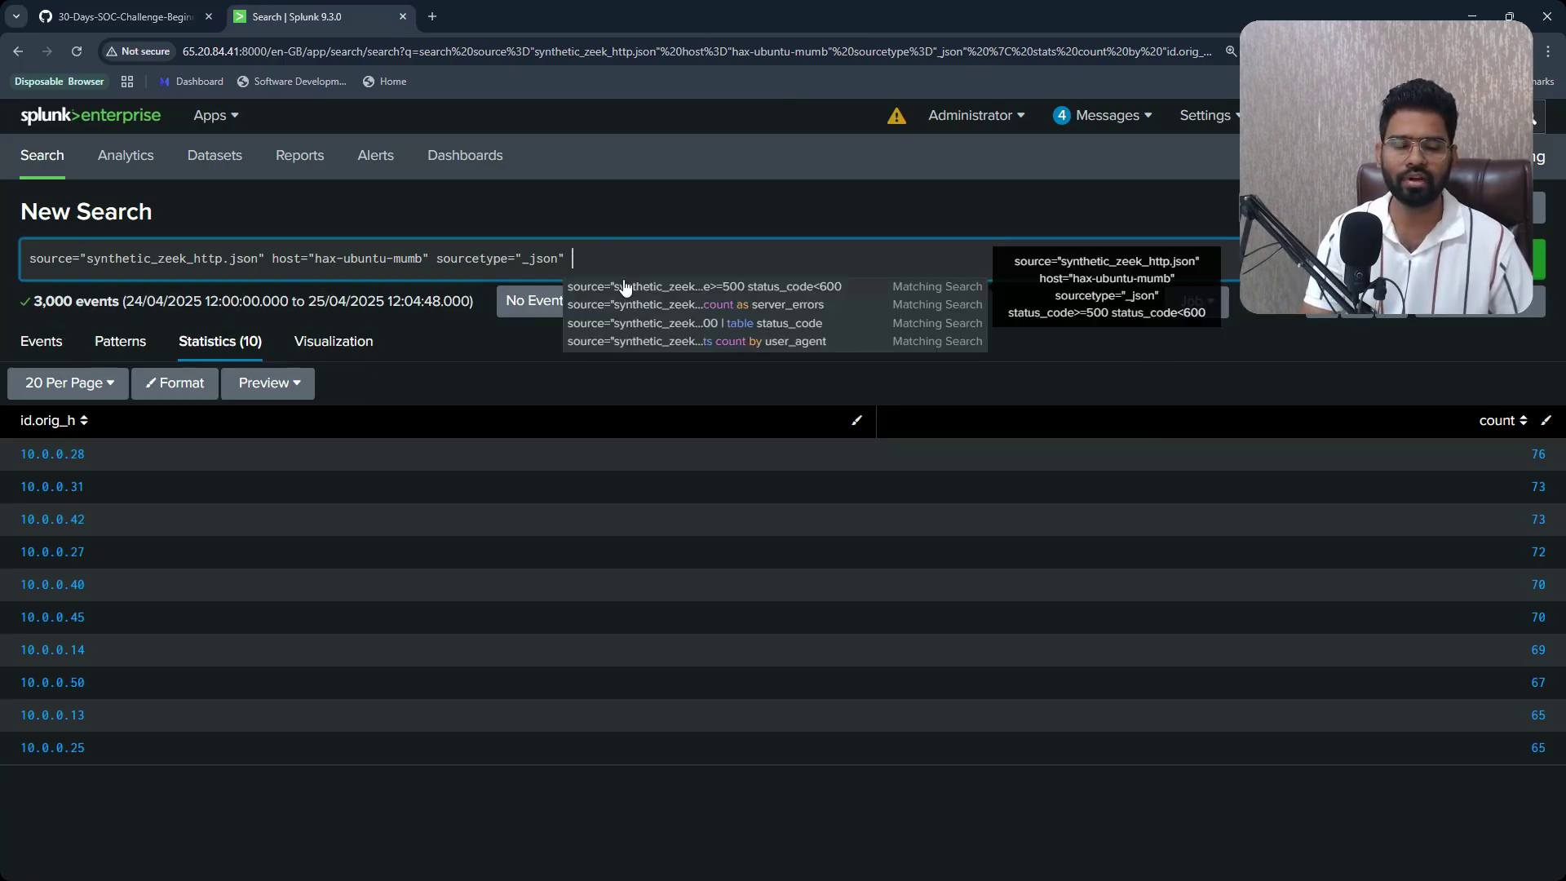
pyautogui.press('Return')
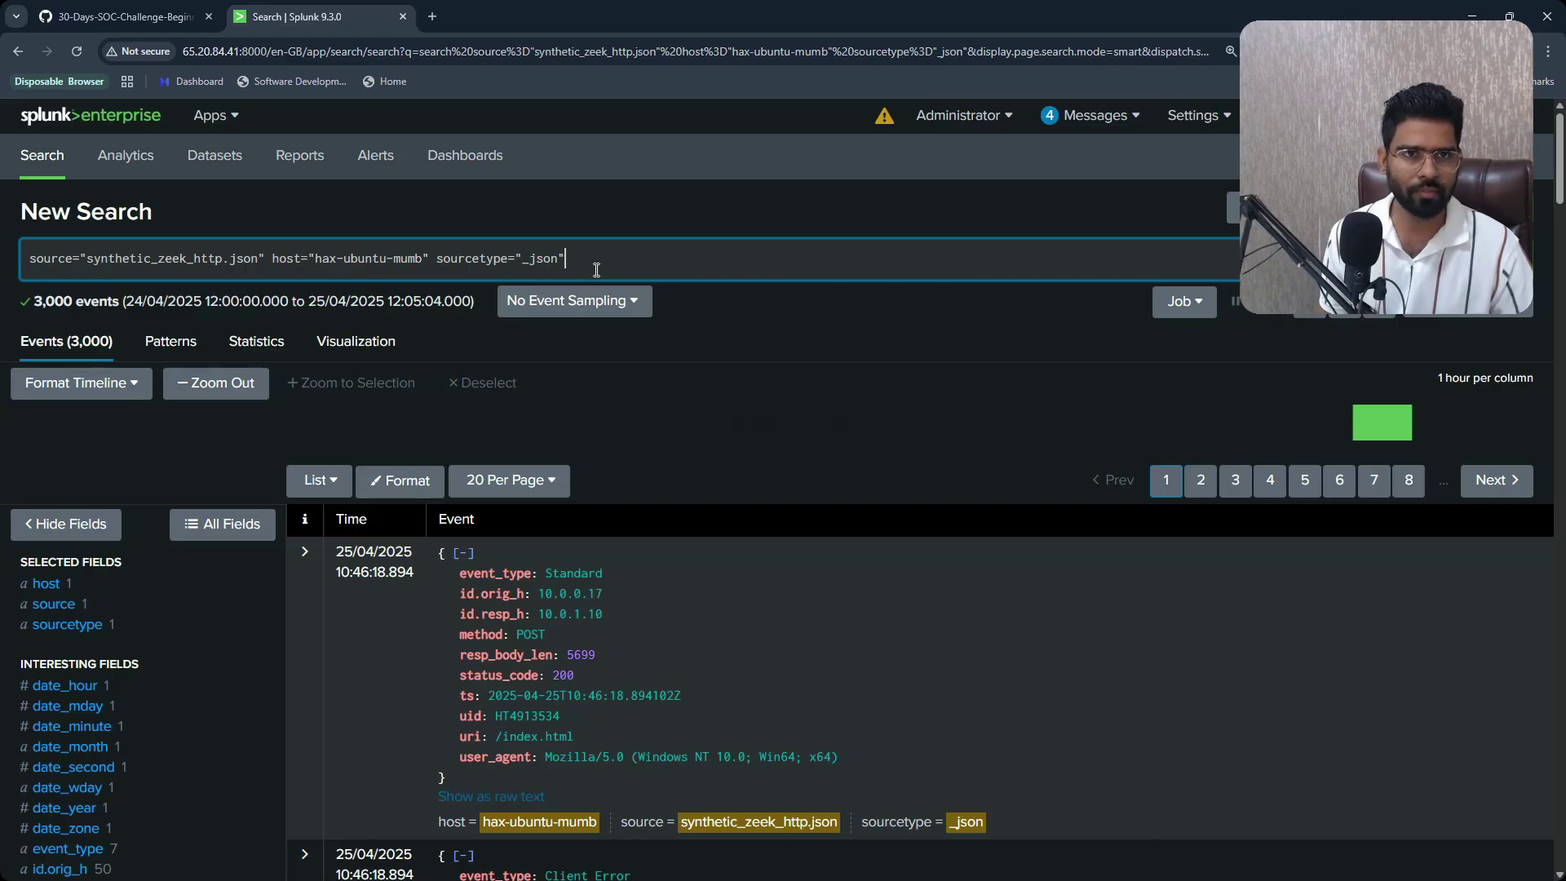
# Search Google Images for 'http response code' and preview the HTTP status-code chart.
pyautogui.click(424, 15)
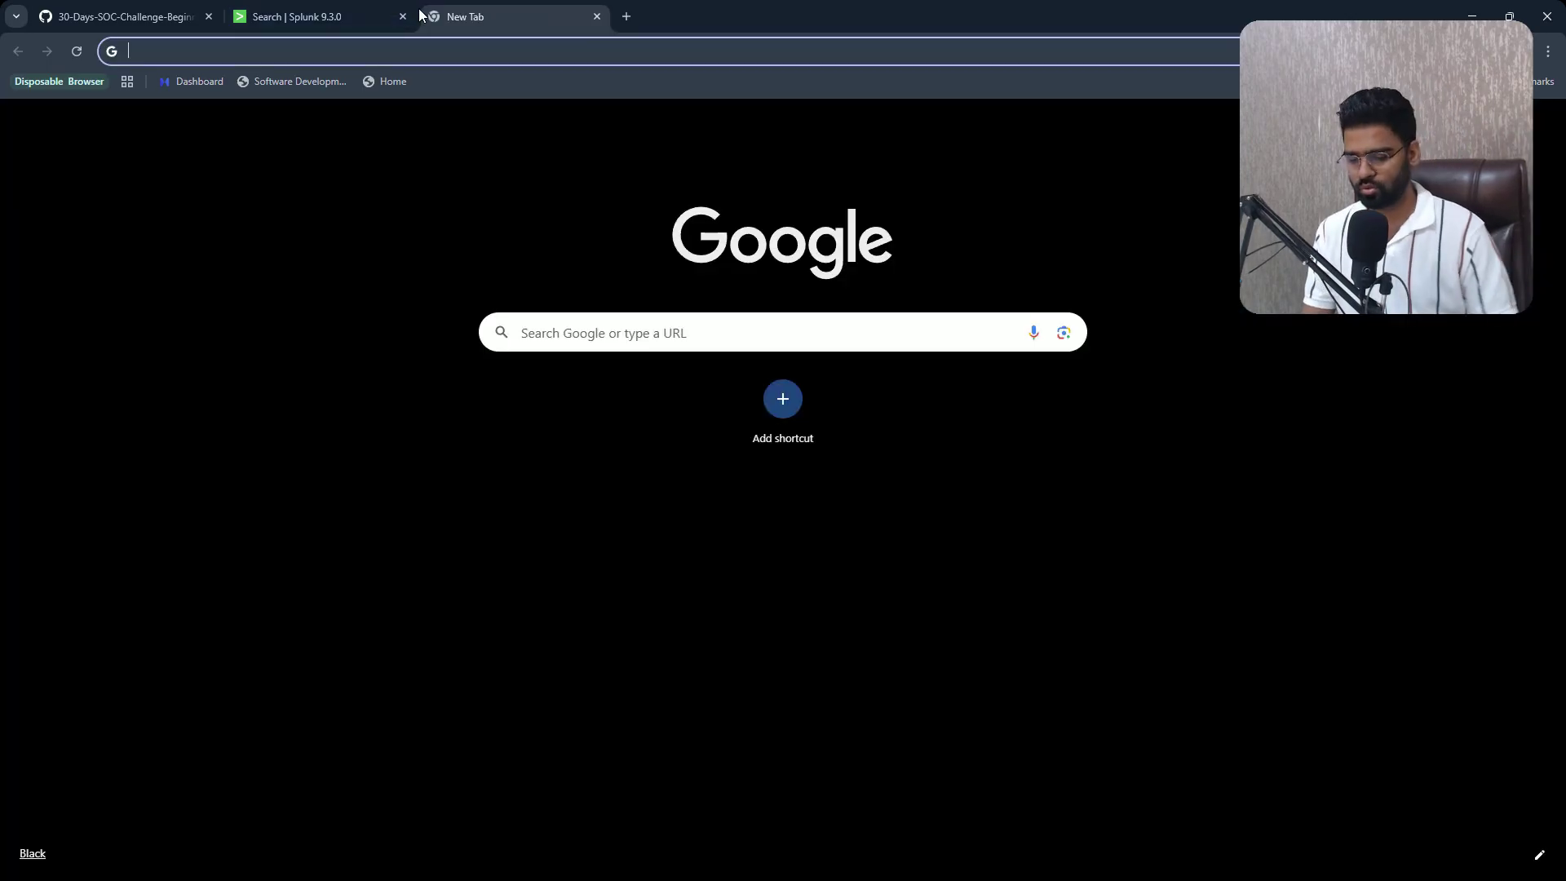
pyautogui.write('http')
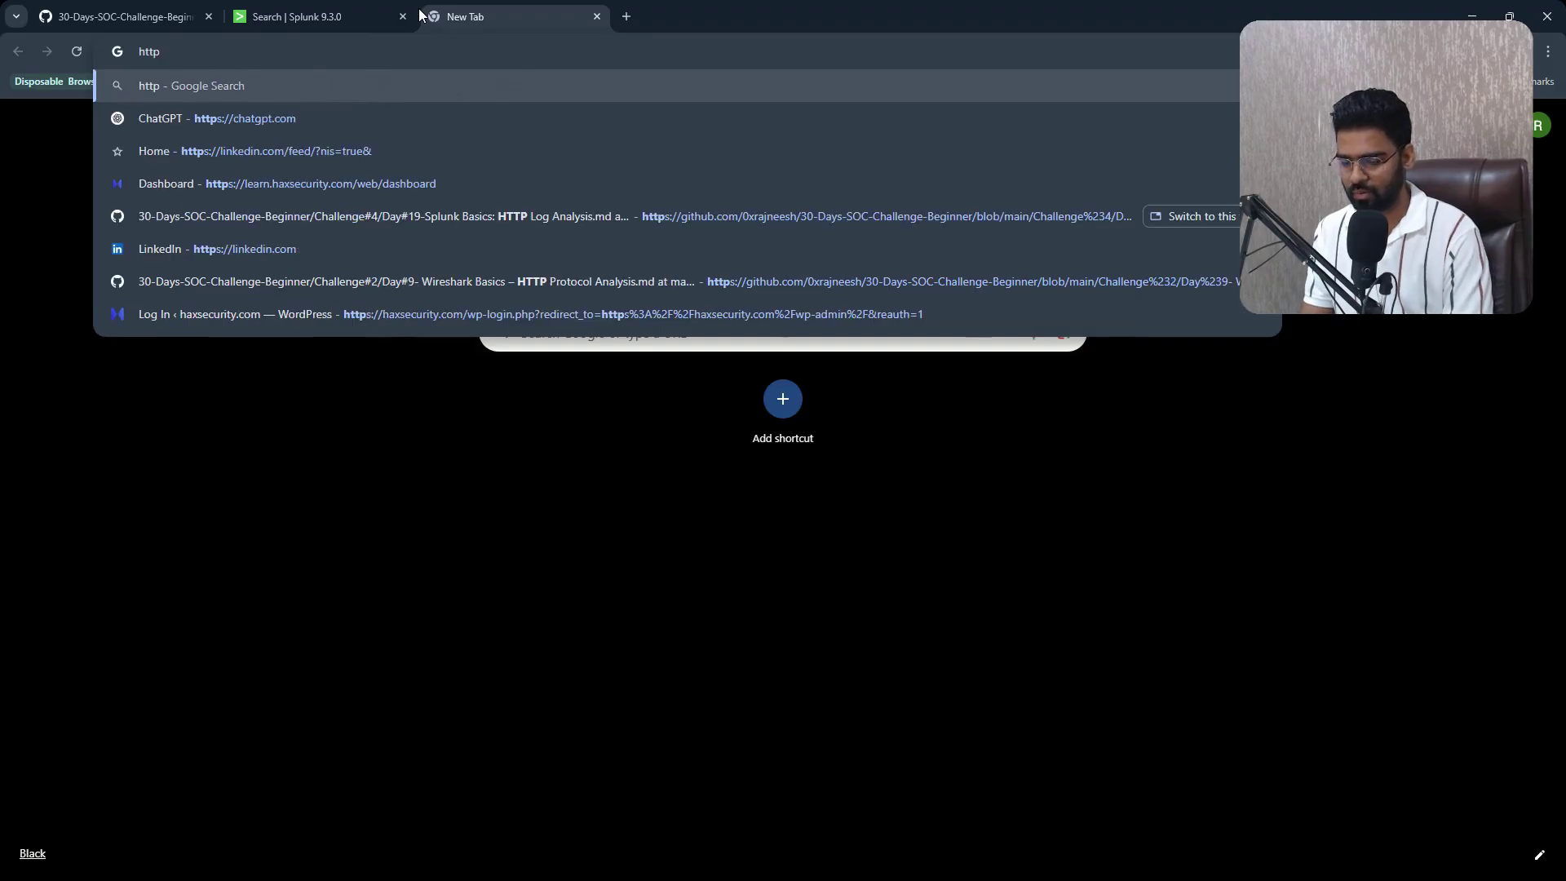
pyautogui.write(' response code')
pyautogui.press('Return')
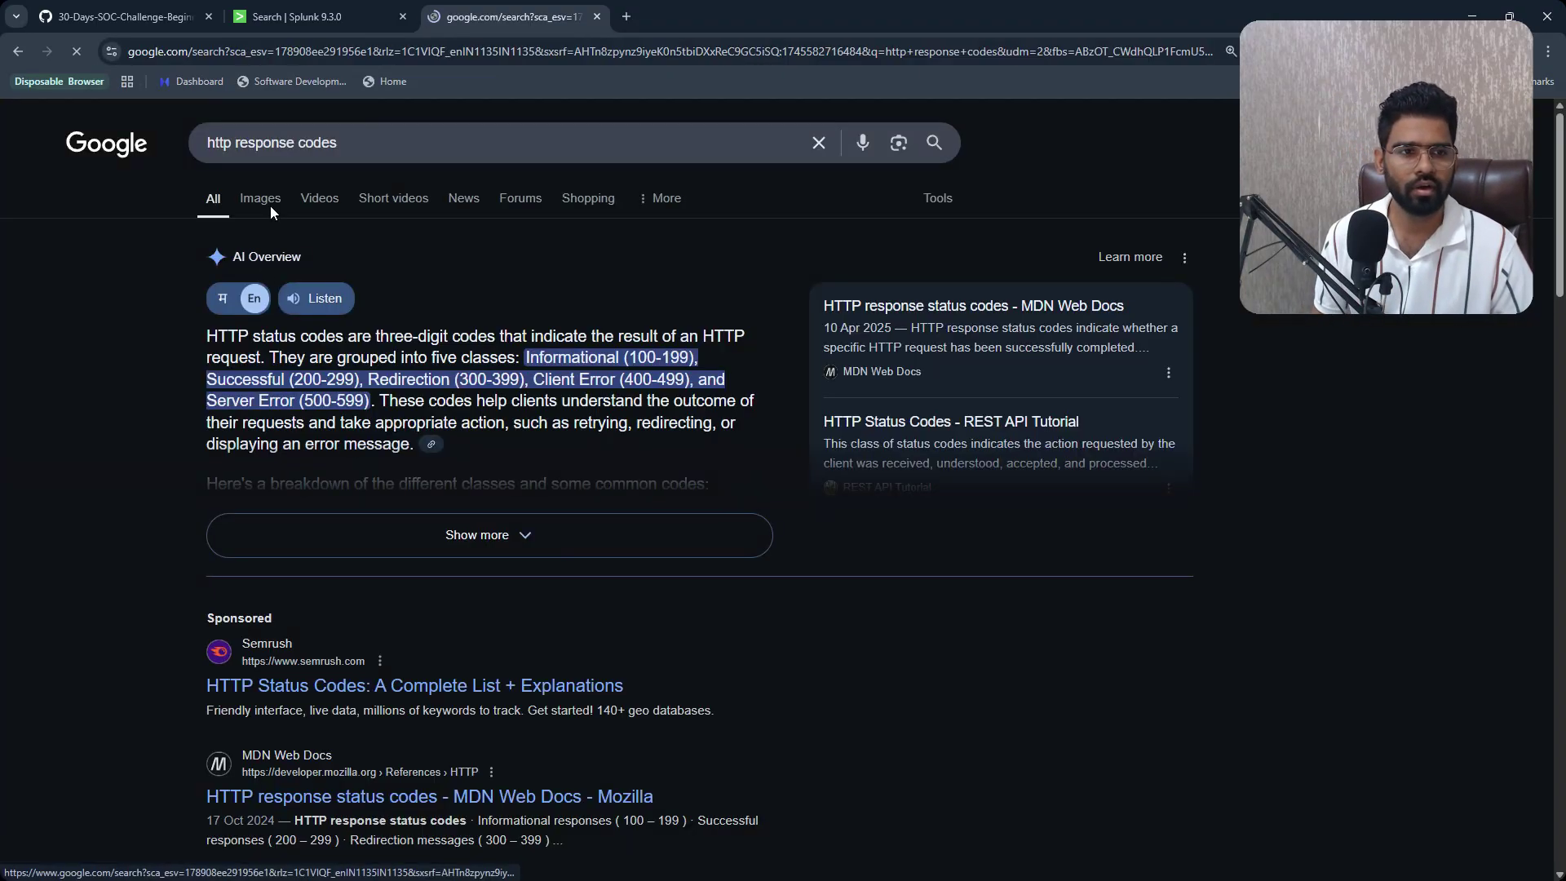
pyautogui.click(269, 204)
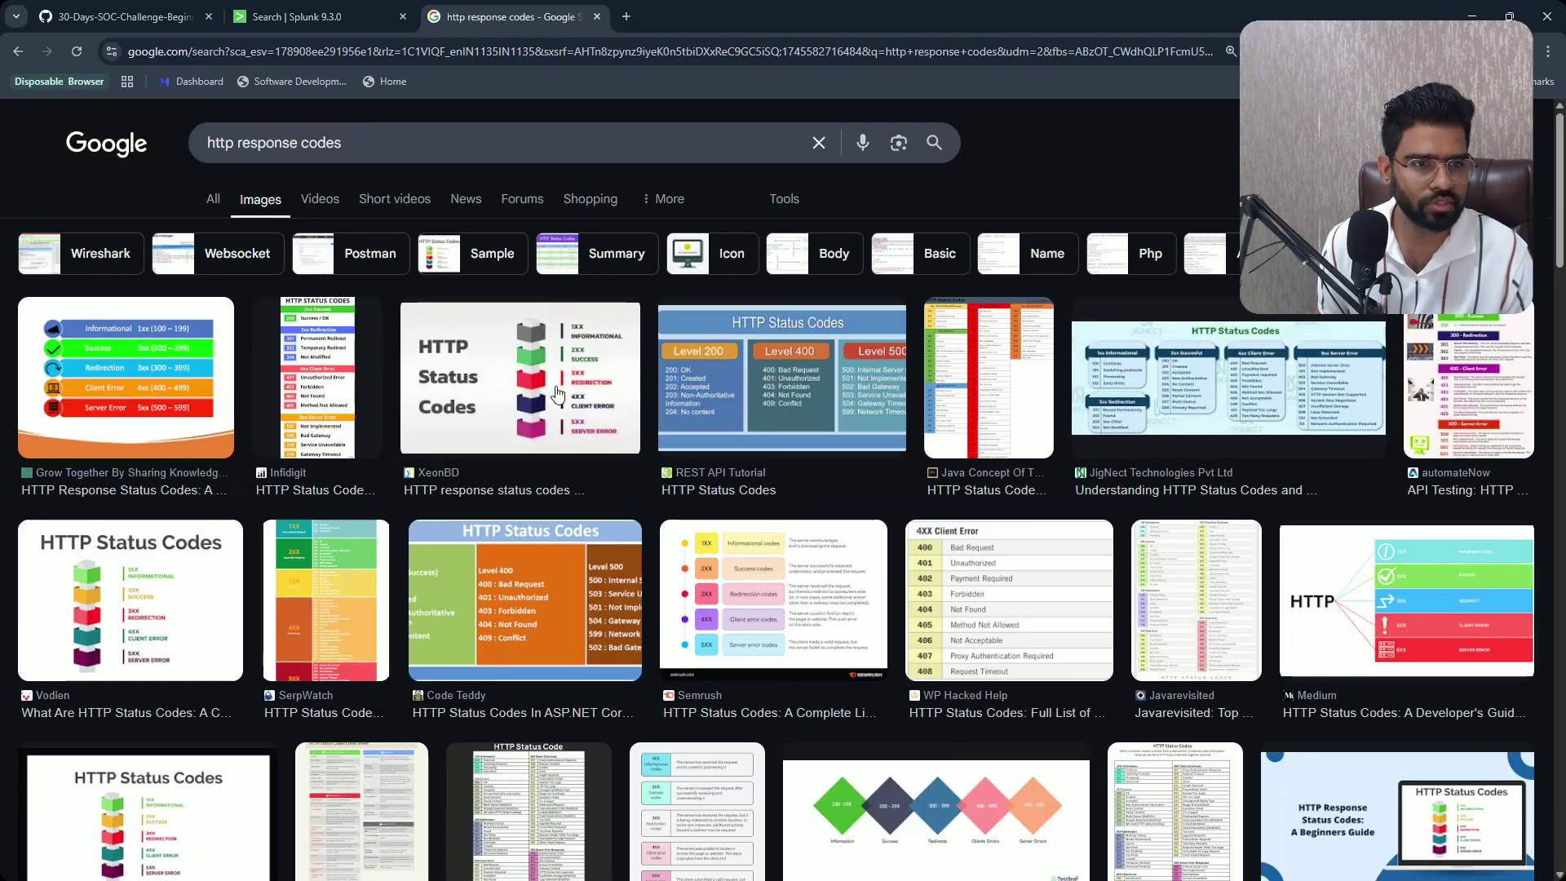
pyautogui.click(558, 395)
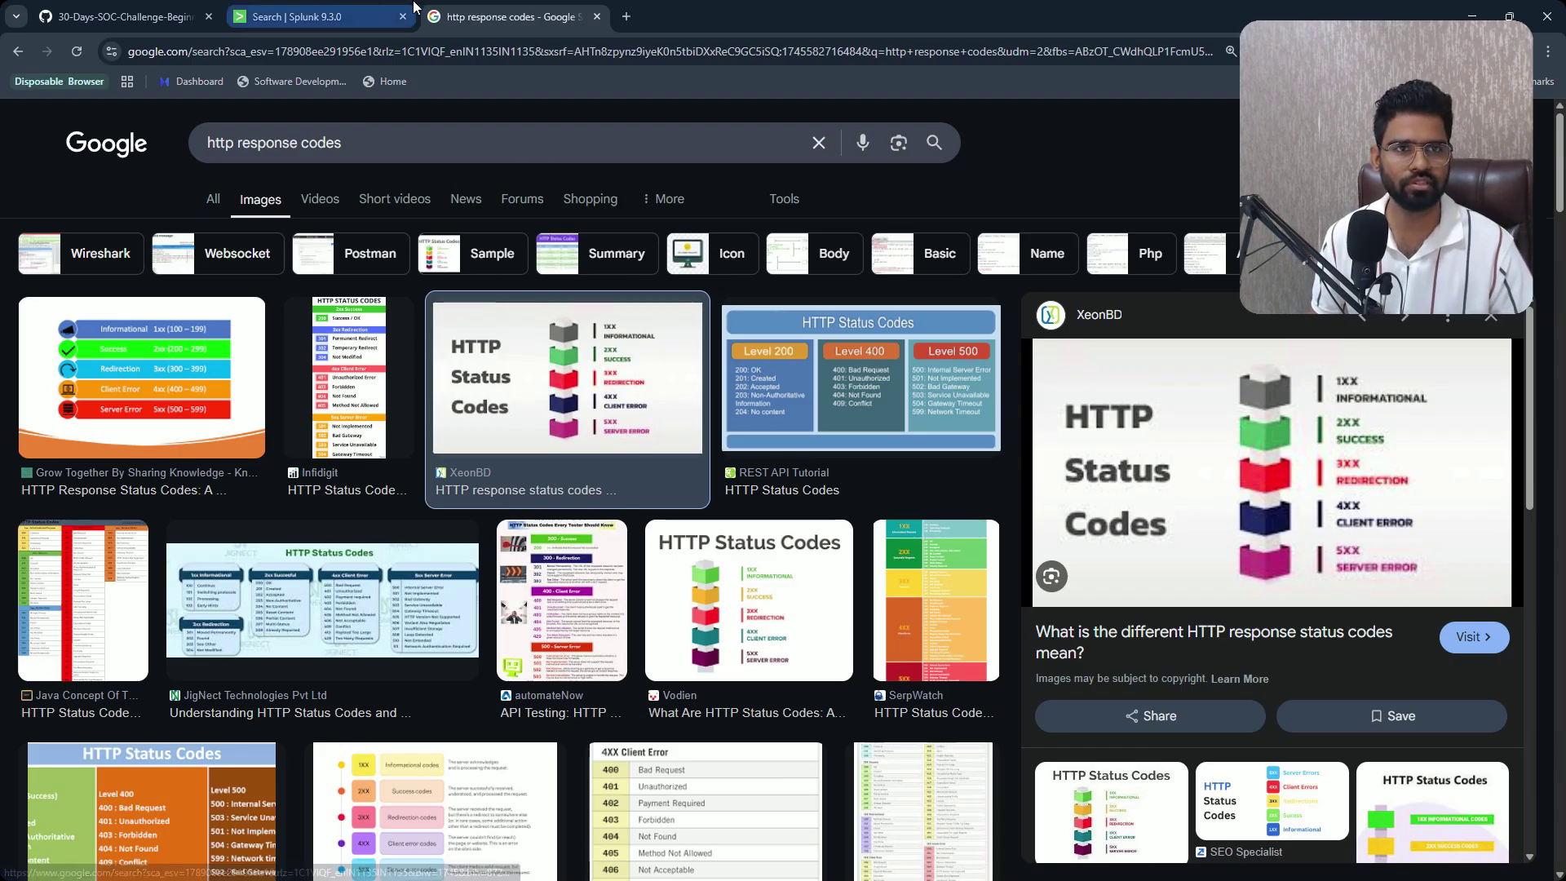
# Close the image results and check the breakdown of status_code values in Splunk.
pyautogui.click(598, 17)
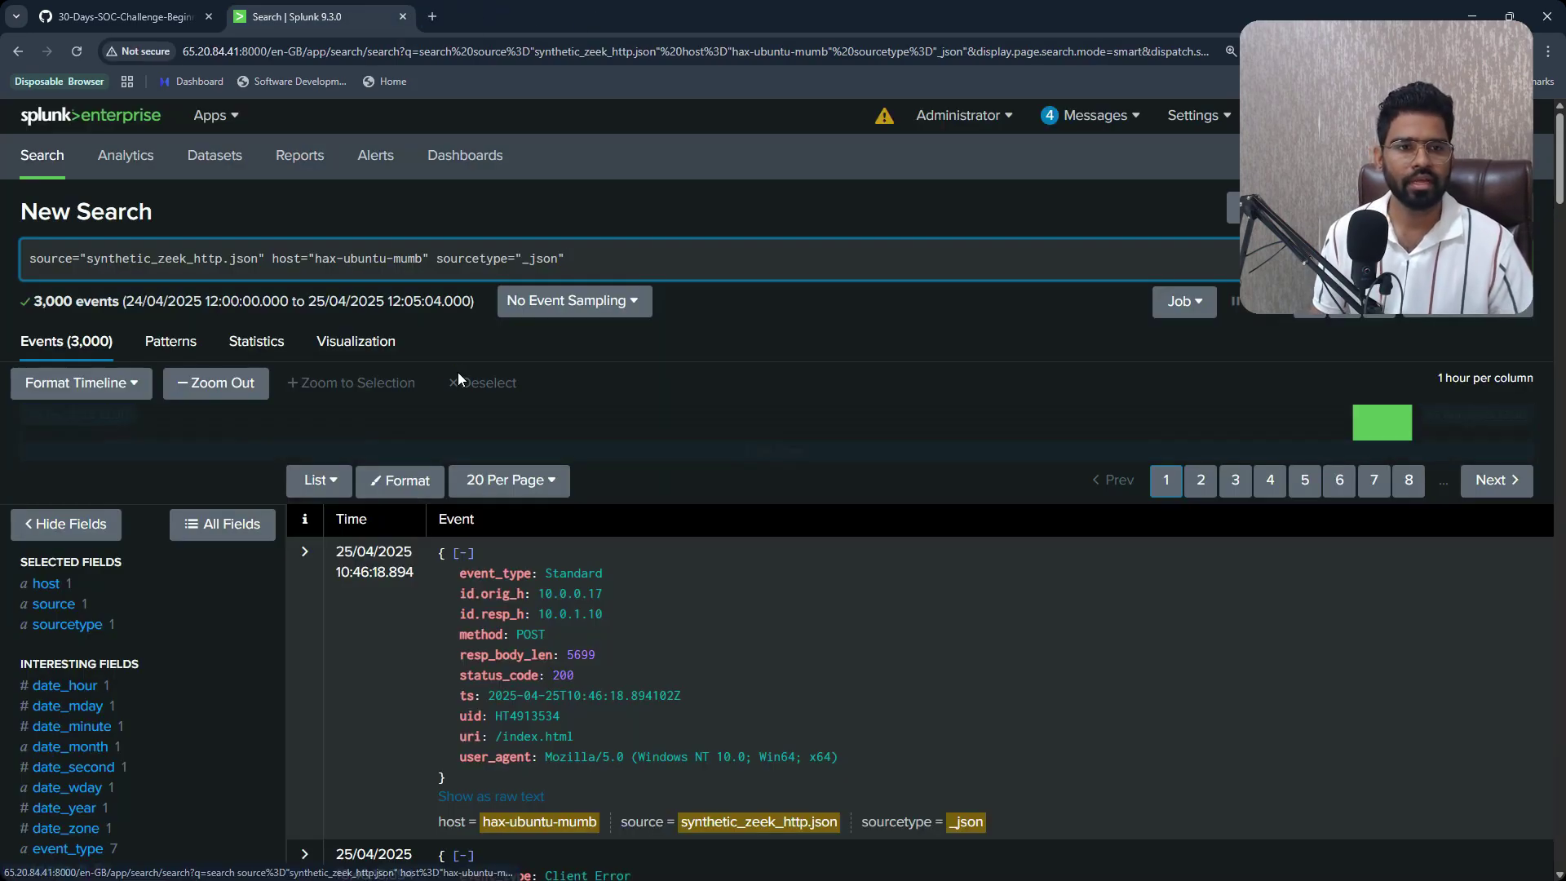
pyautogui.scroll(-5, 132, 685)
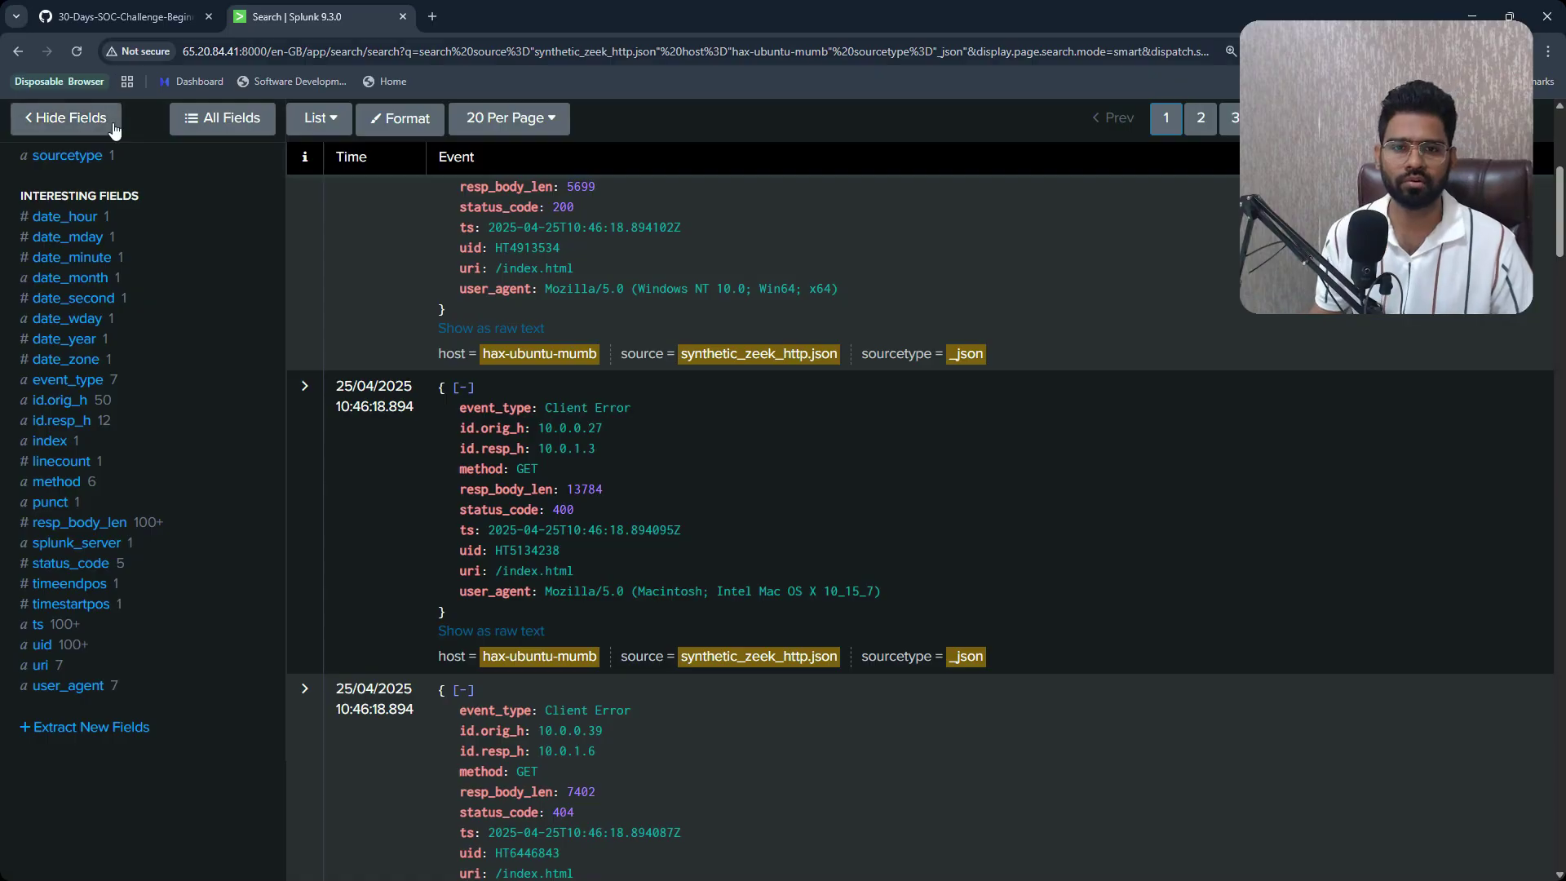
pyautogui.click(135, 571)
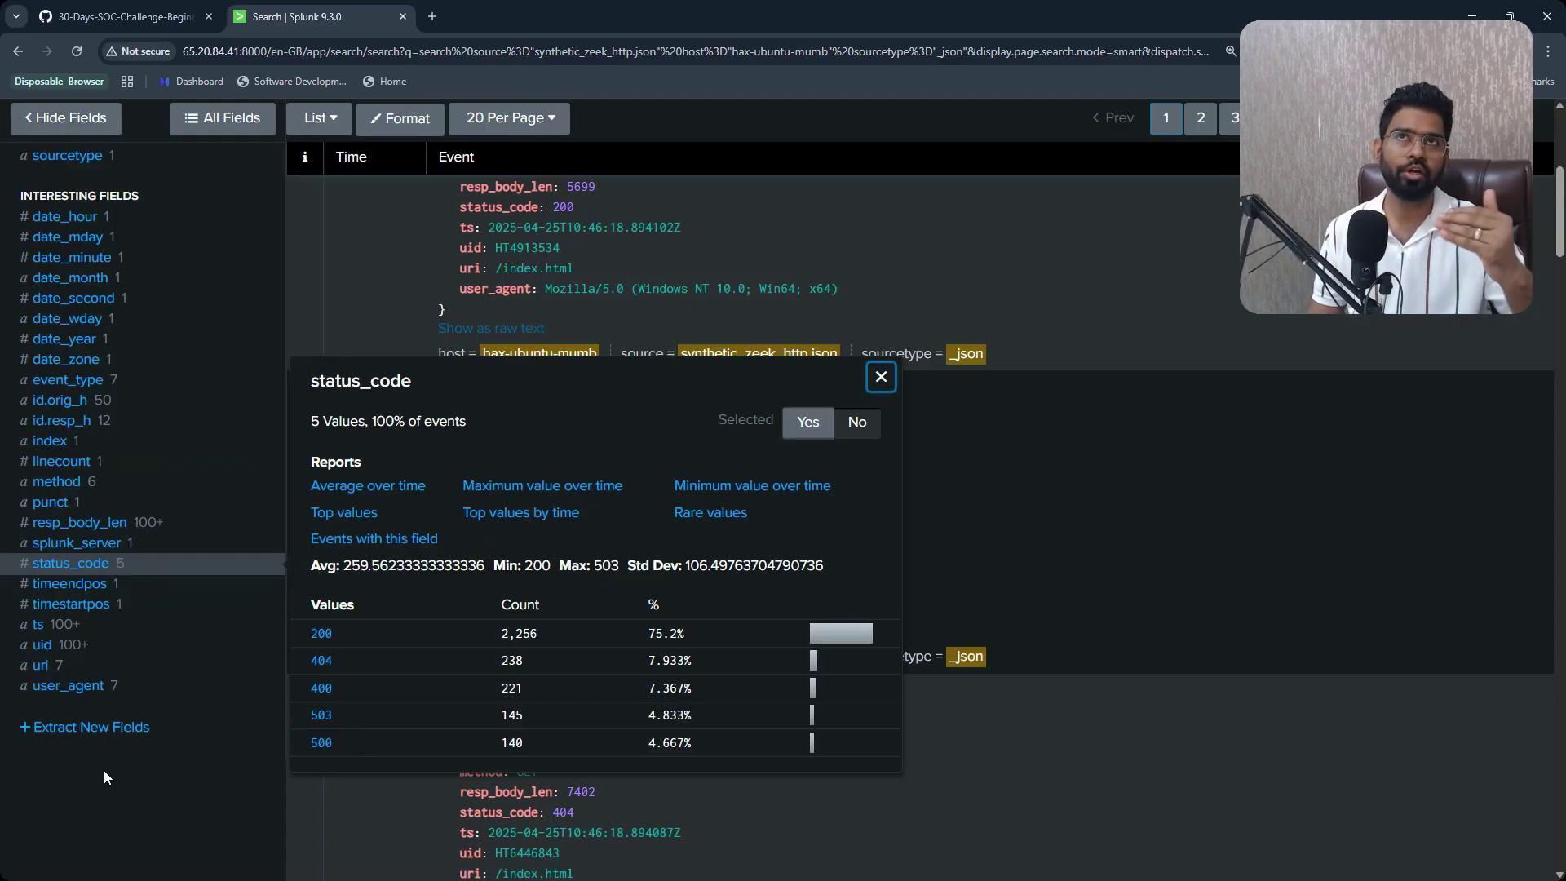
# Copy the Task 2 status code 500–599 filter and count lines from the lab page.
pyautogui.click(161, 8)
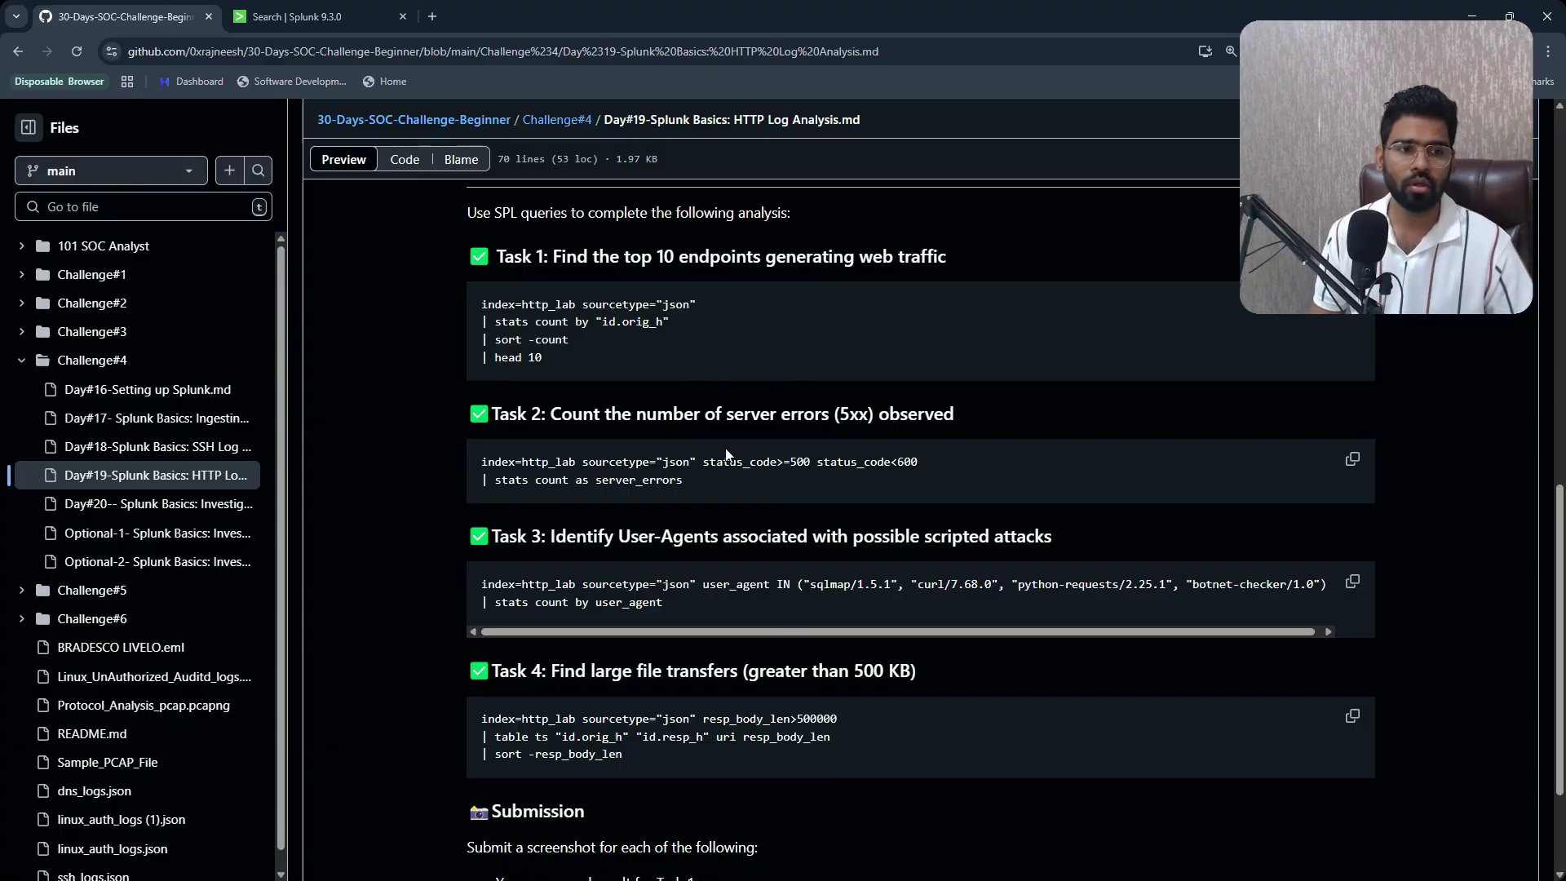
pyautogui.moveTo(707, 462); pyautogui.dragTo(951, 472)
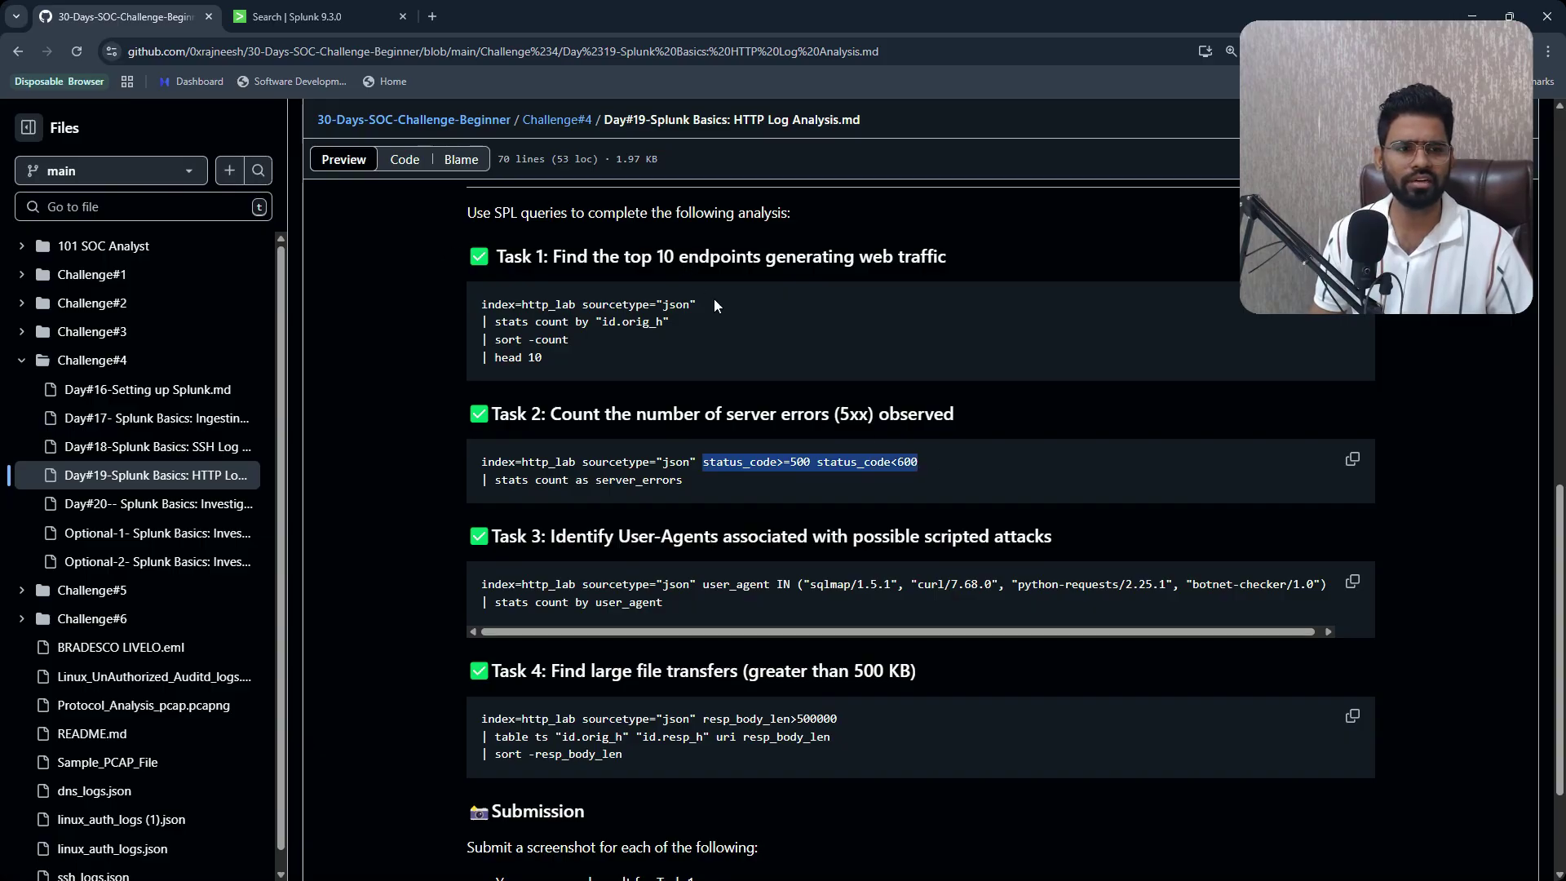
pyautogui.click(770, 479)
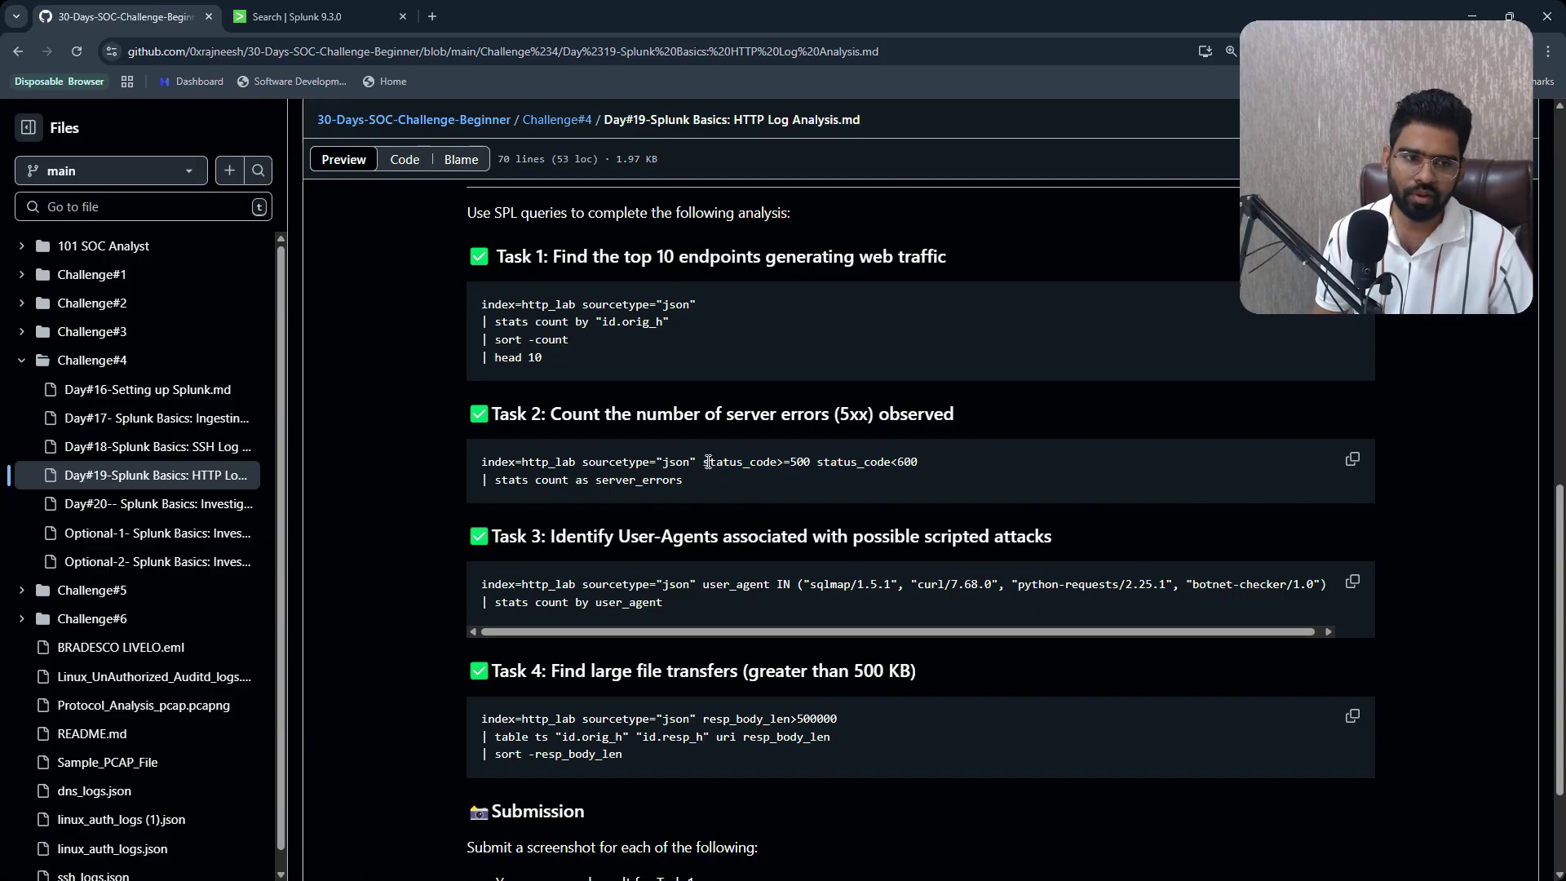
pyautogui.moveTo(708, 462); pyautogui.dragTo(756, 484)
pyautogui.hotkey('ctrl', 'c')
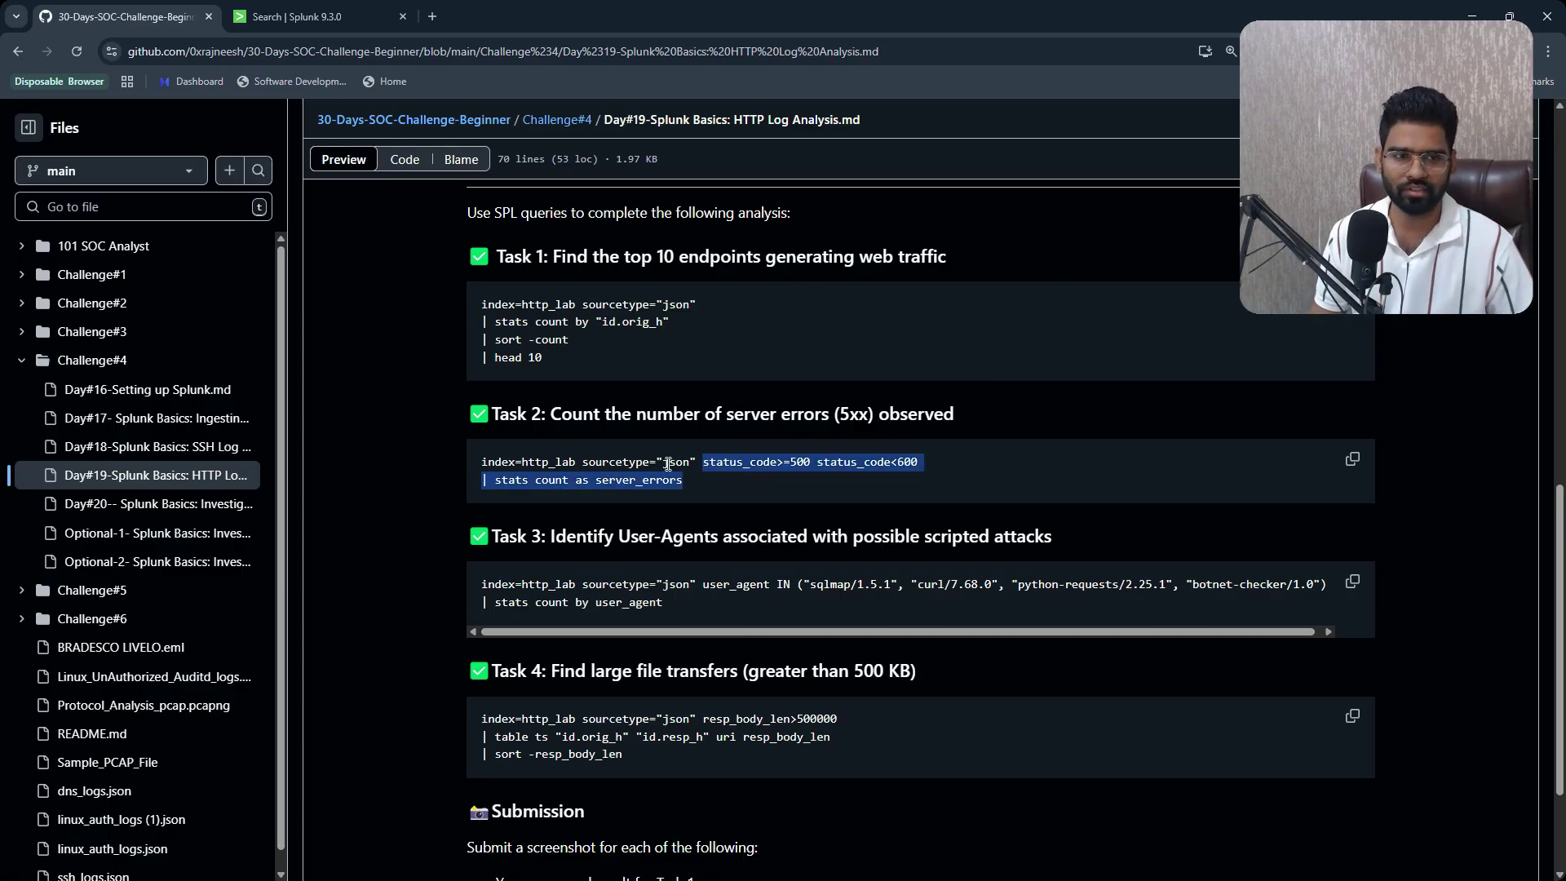
pyautogui.scroll(15, 663, 457)
# Append the 5xx filter with stats count as server_errors and run it, returning 285.
pyautogui.click(294, 16)
pyautogui.scroll(10, 558, 408)
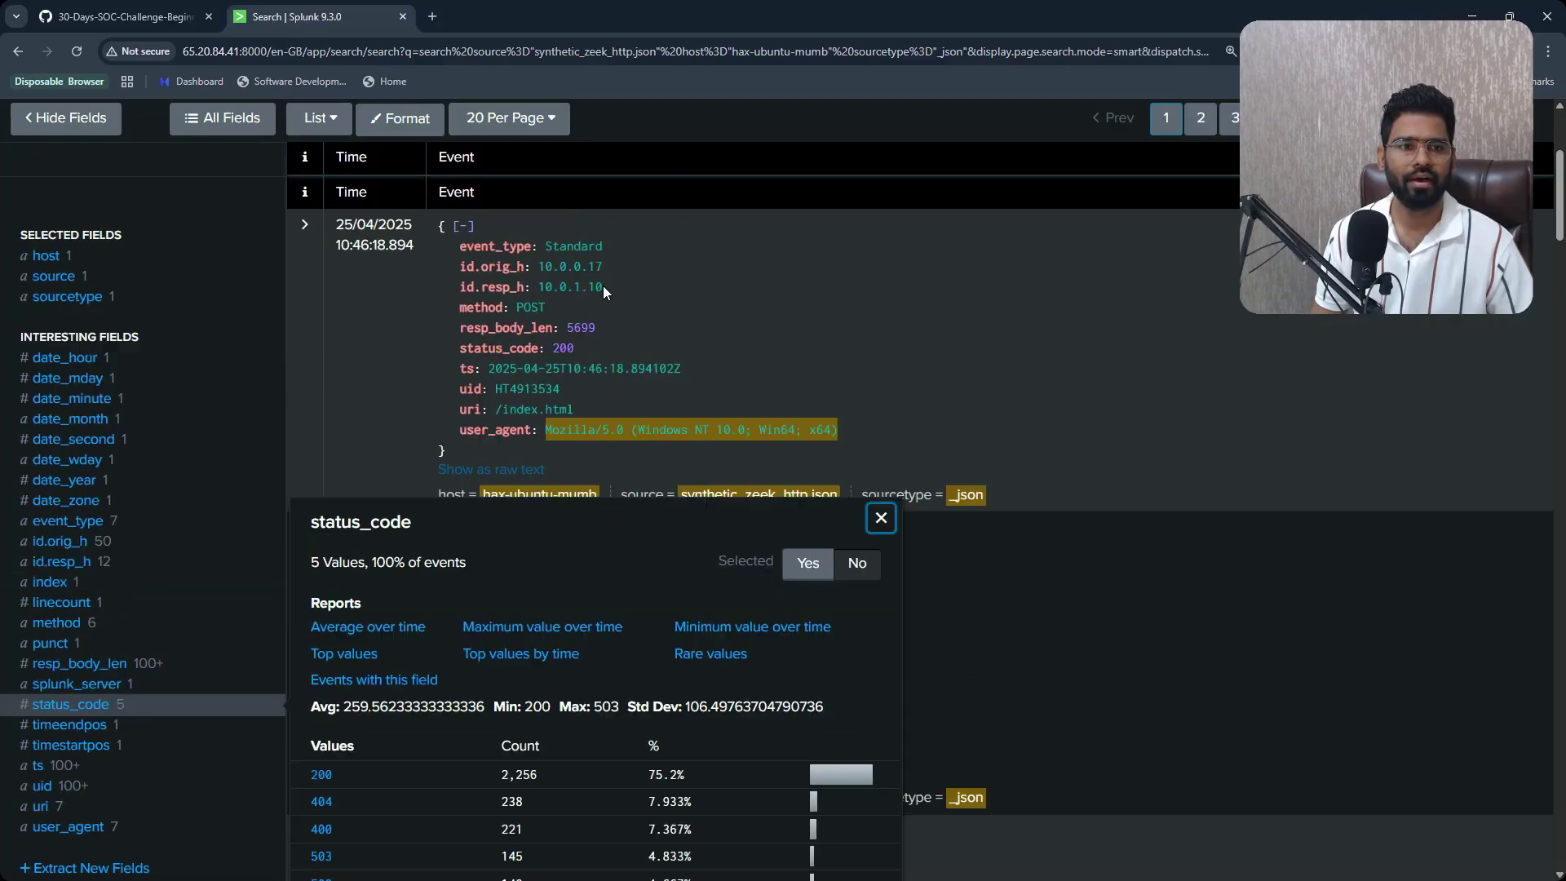
pyautogui.click(557, 263)
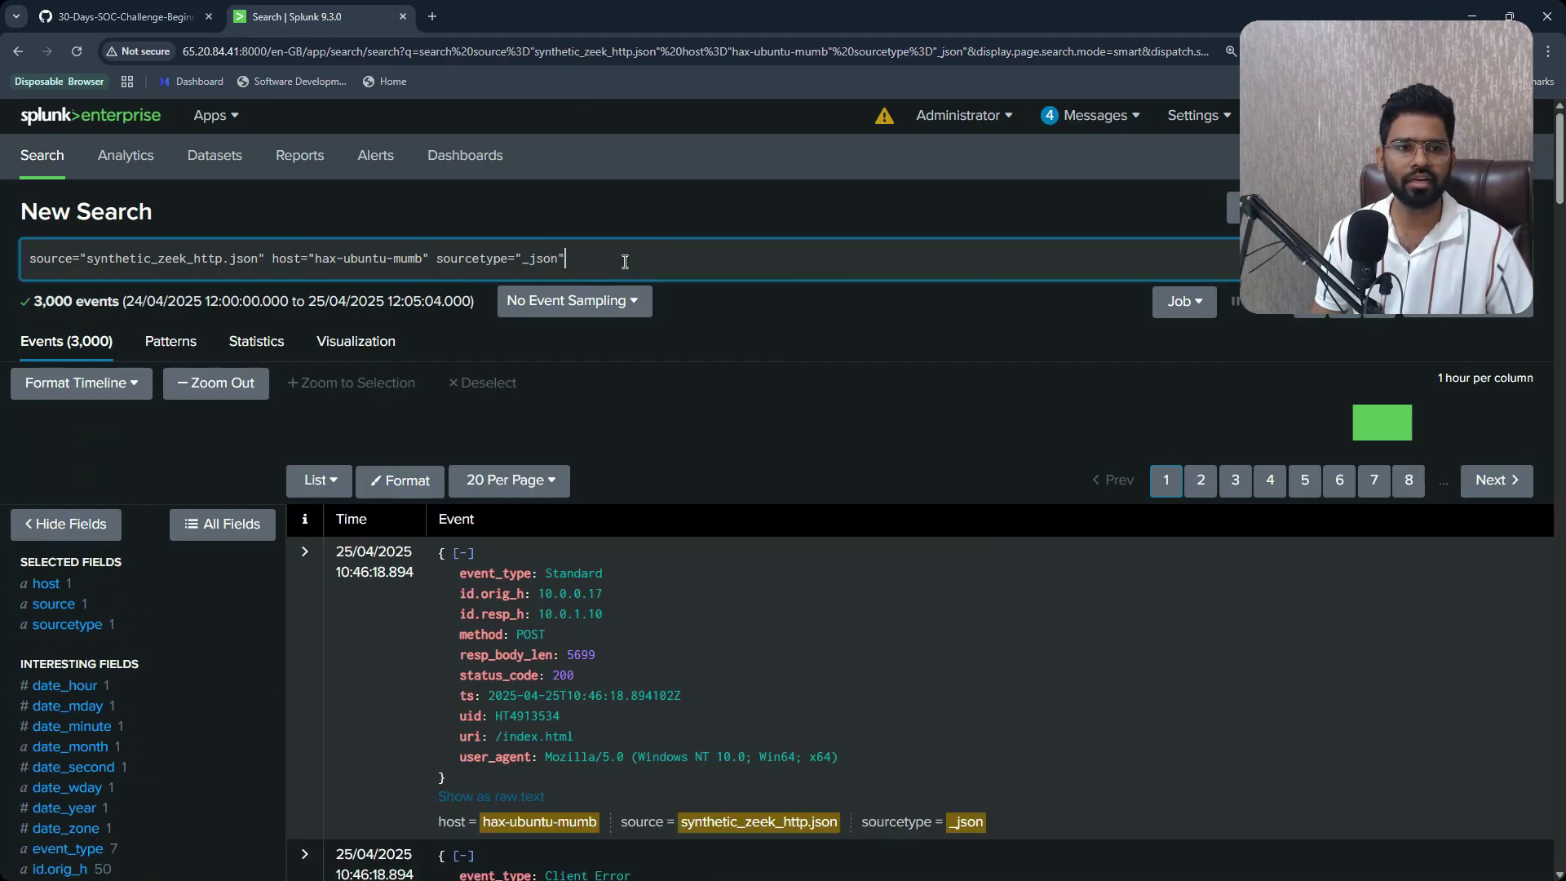
pyautogui.hotkey('ctrl', 'v')
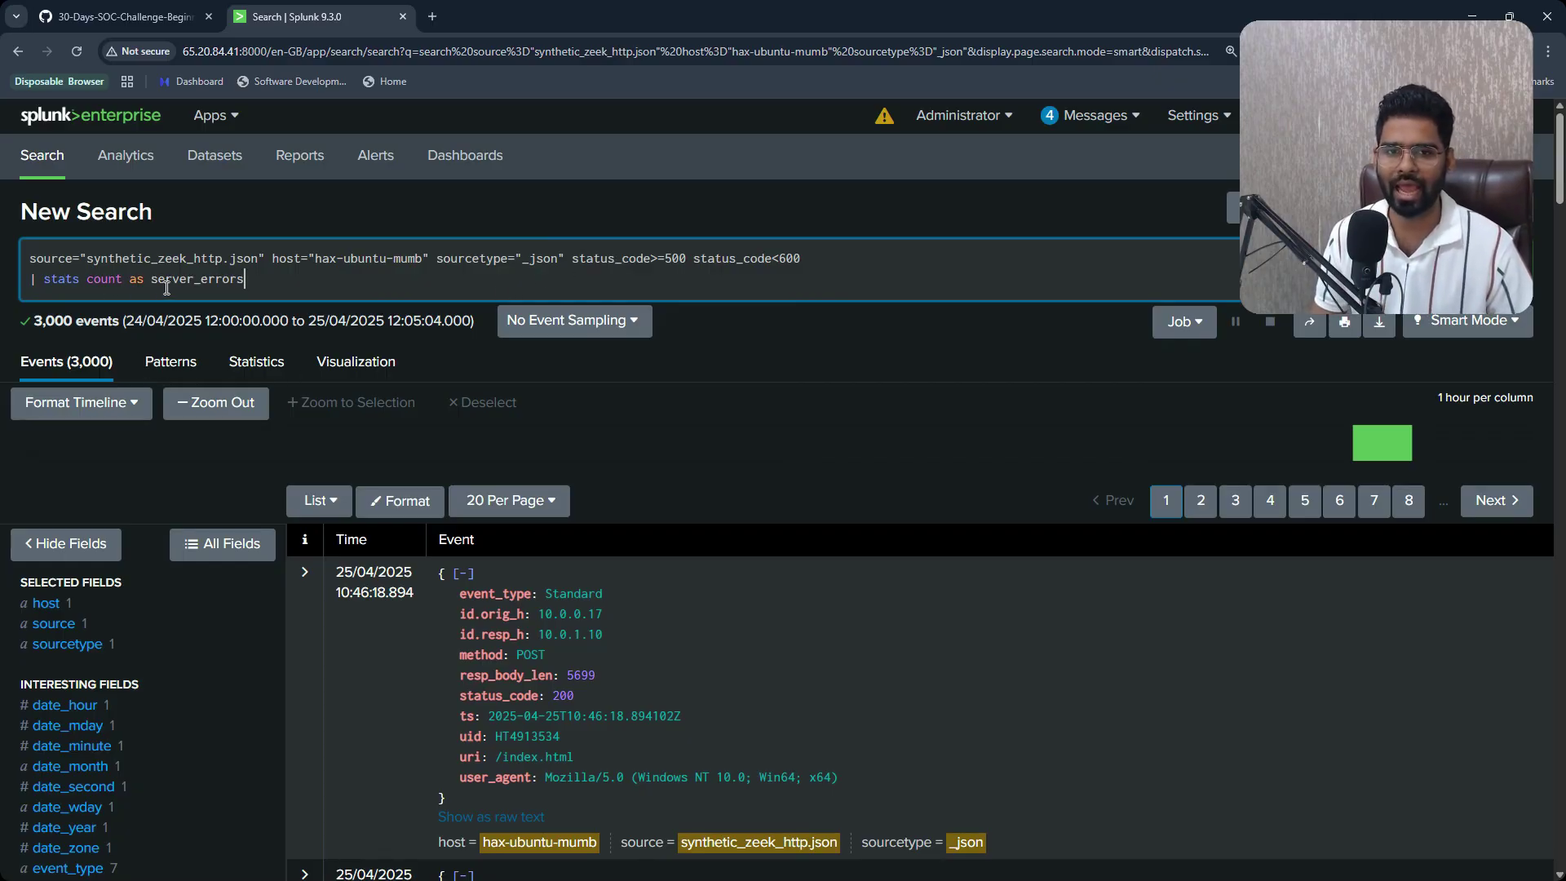
pyautogui.moveTo(248, 281); pyautogui.dragTo(151, 281)
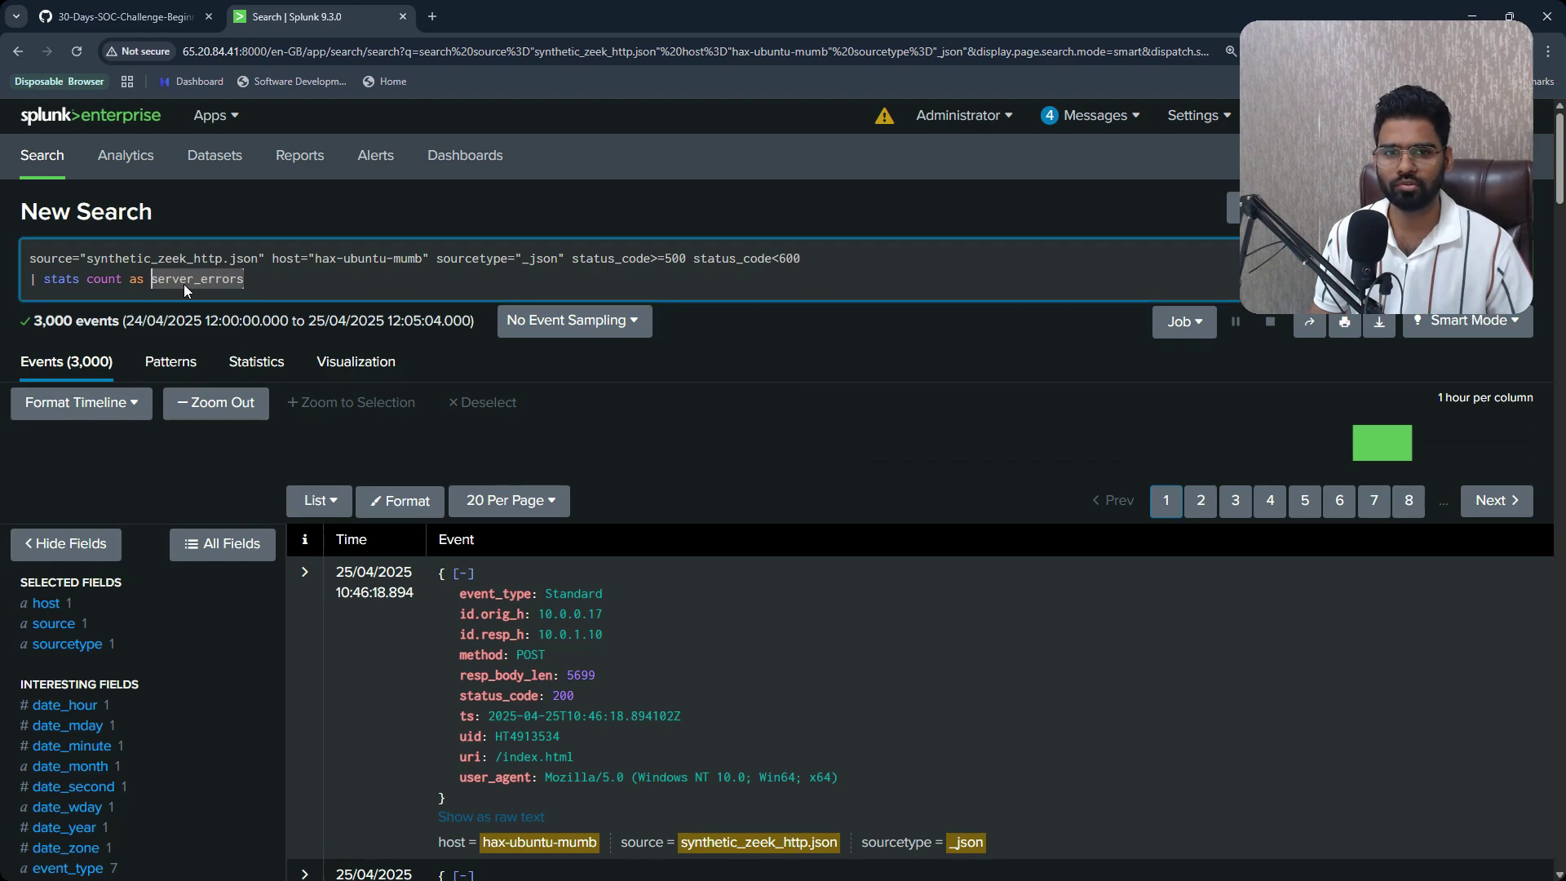
pyautogui.click(94, 279)
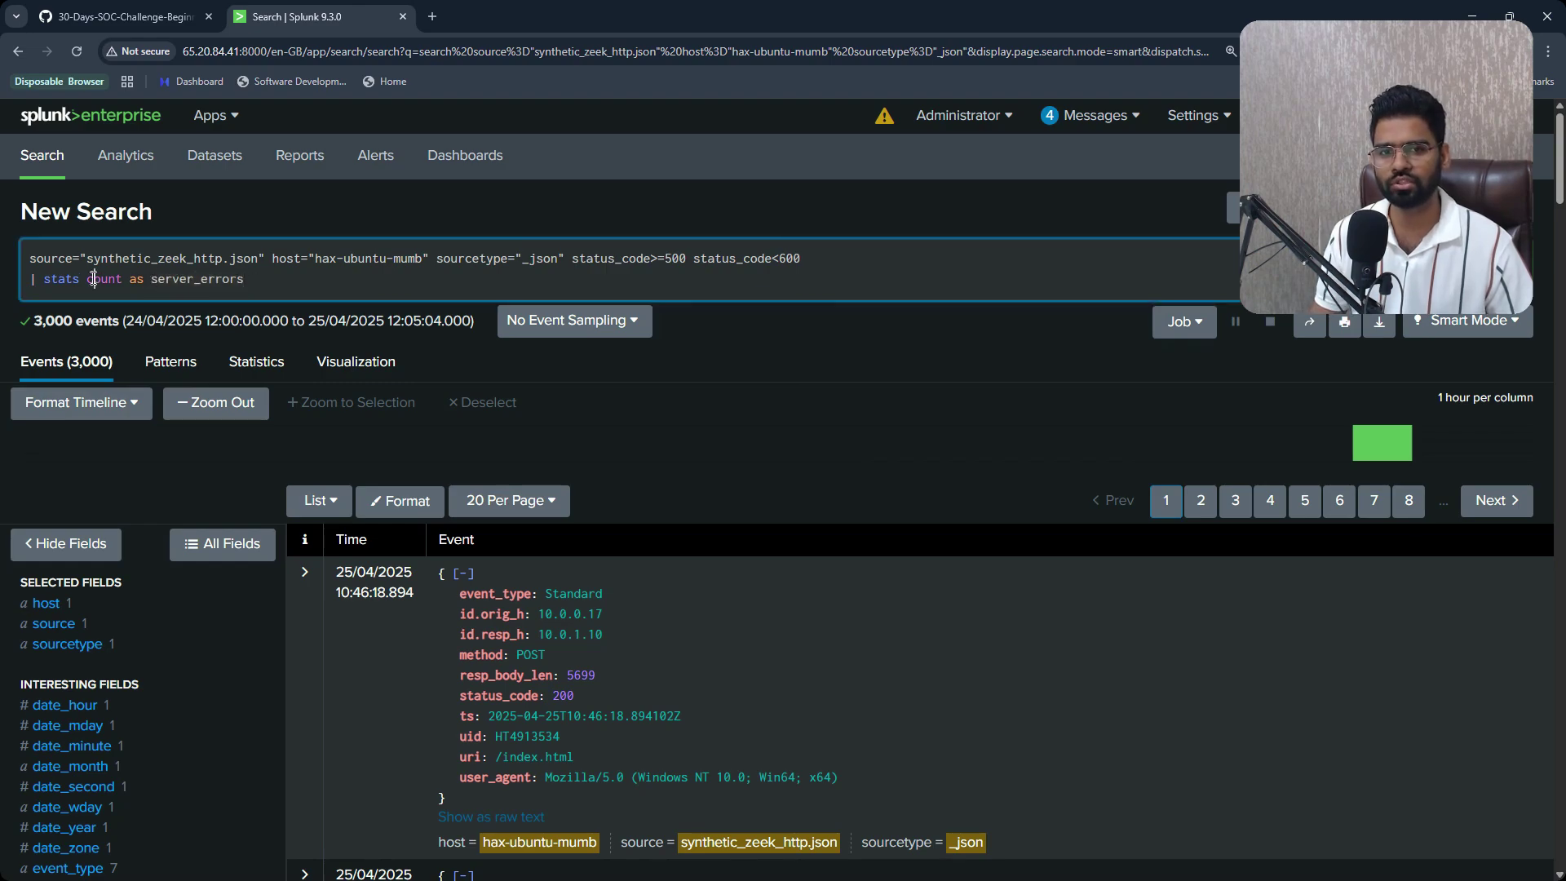
pyautogui.doubleClick(94, 280)
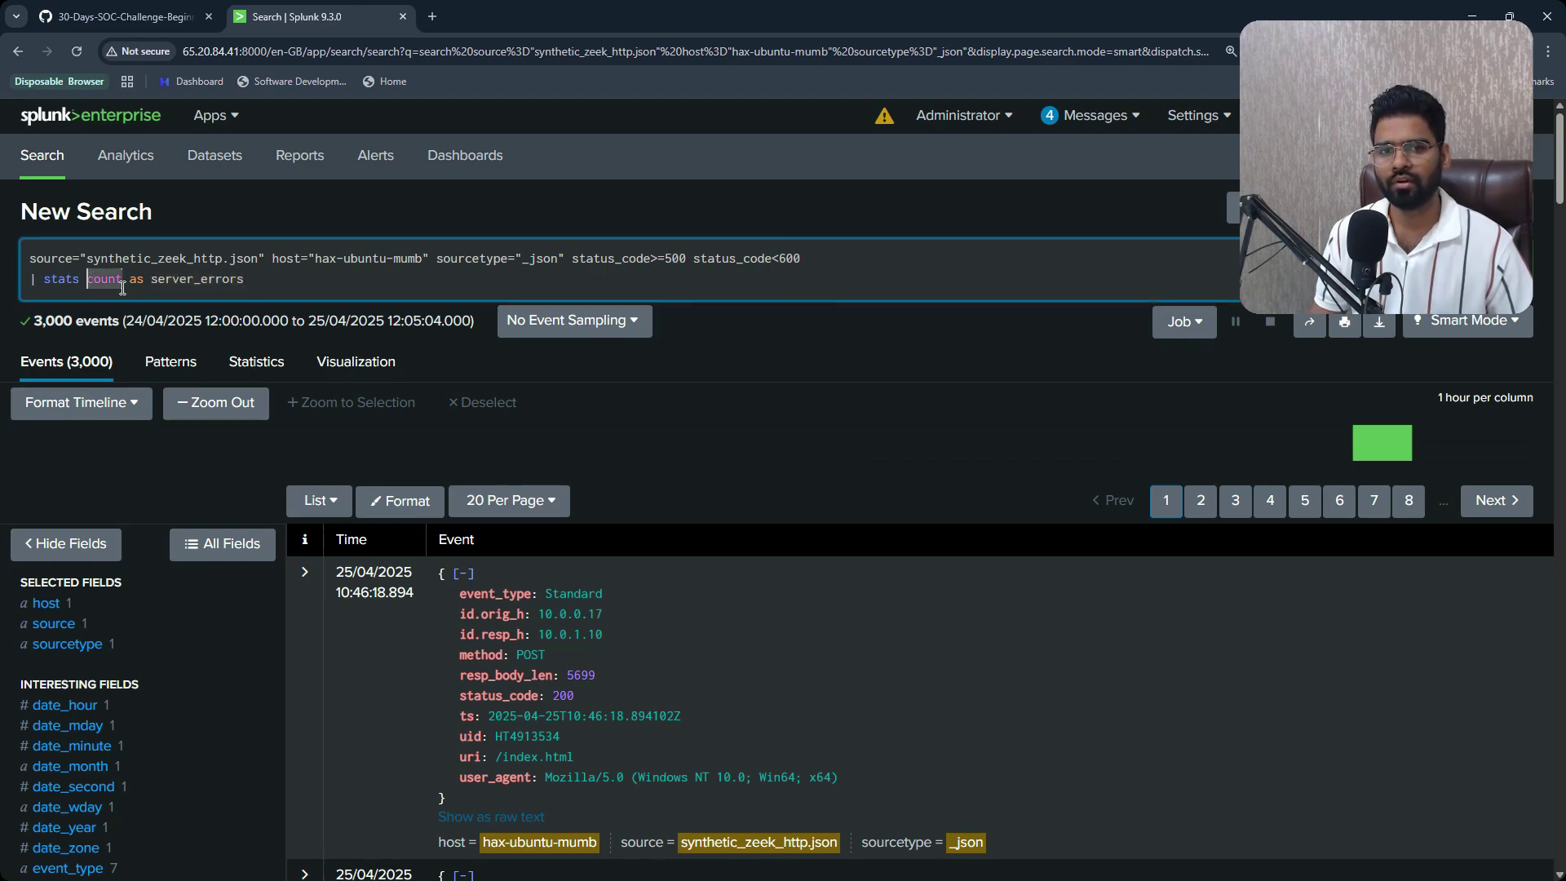
pyautogui.doubleClick(186, 280)
pyautogui.click(243, 280)
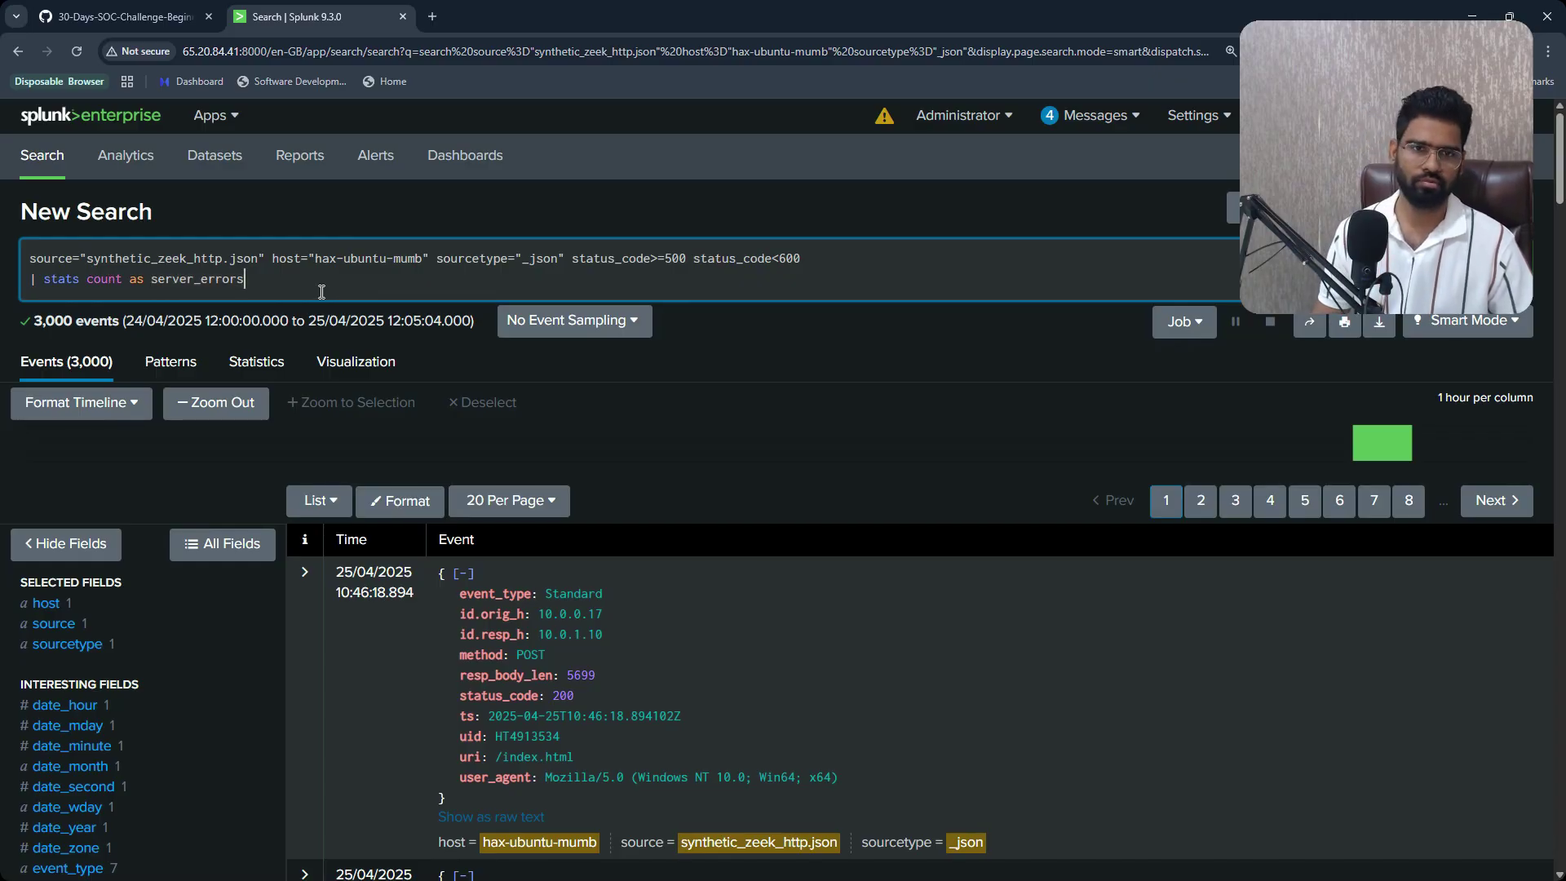
pyautogui.press('Return')
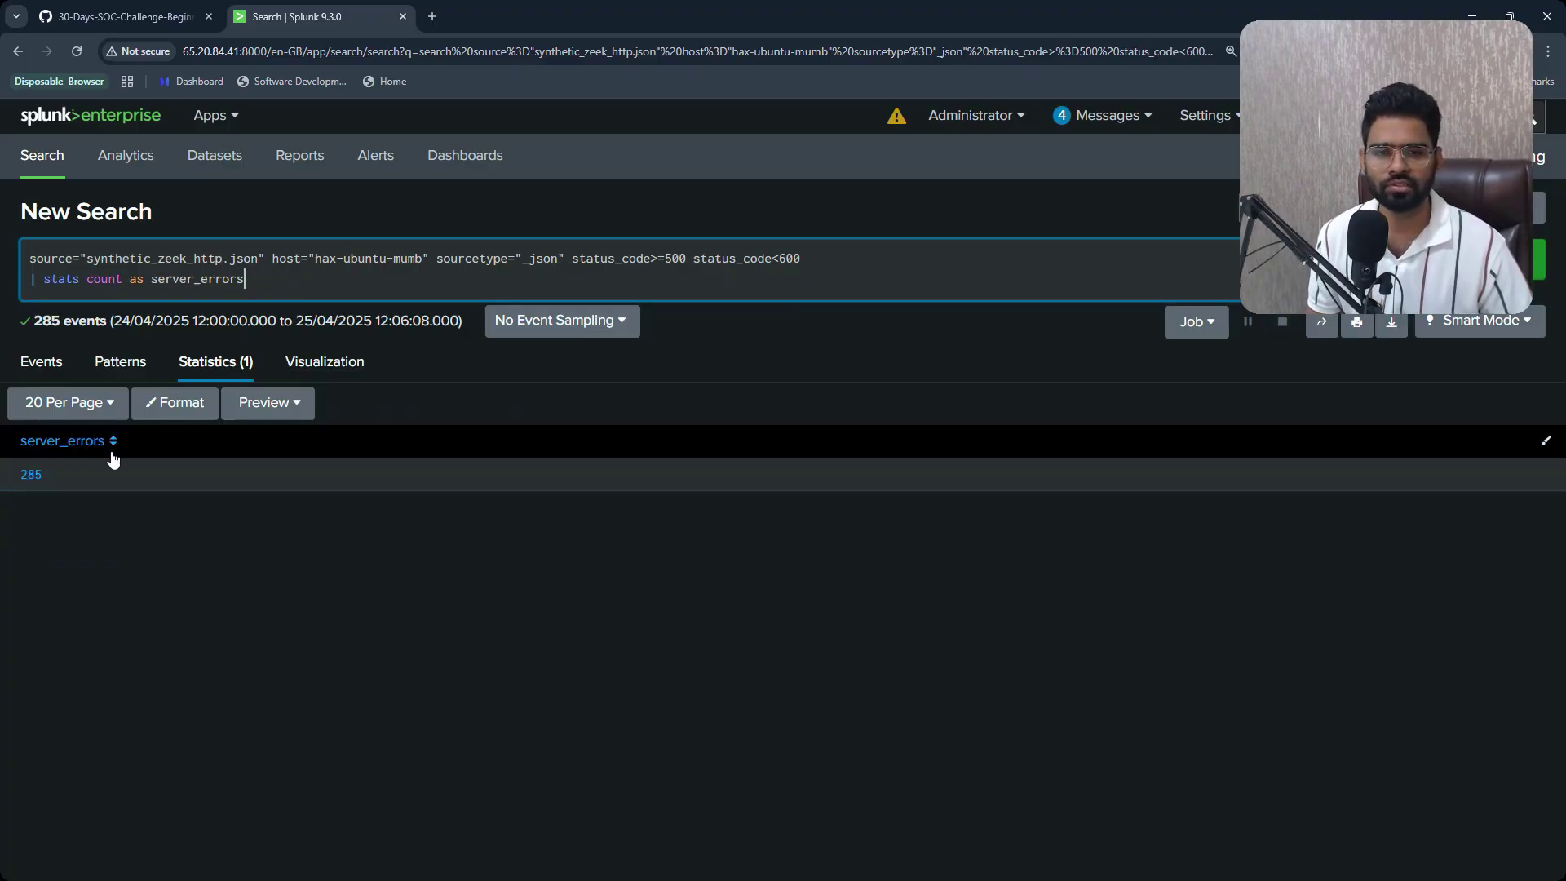
# Copy the Task 3 user_agent IN filter and count lines from the GitHub lab page.
pyautogui.click(130, 16)
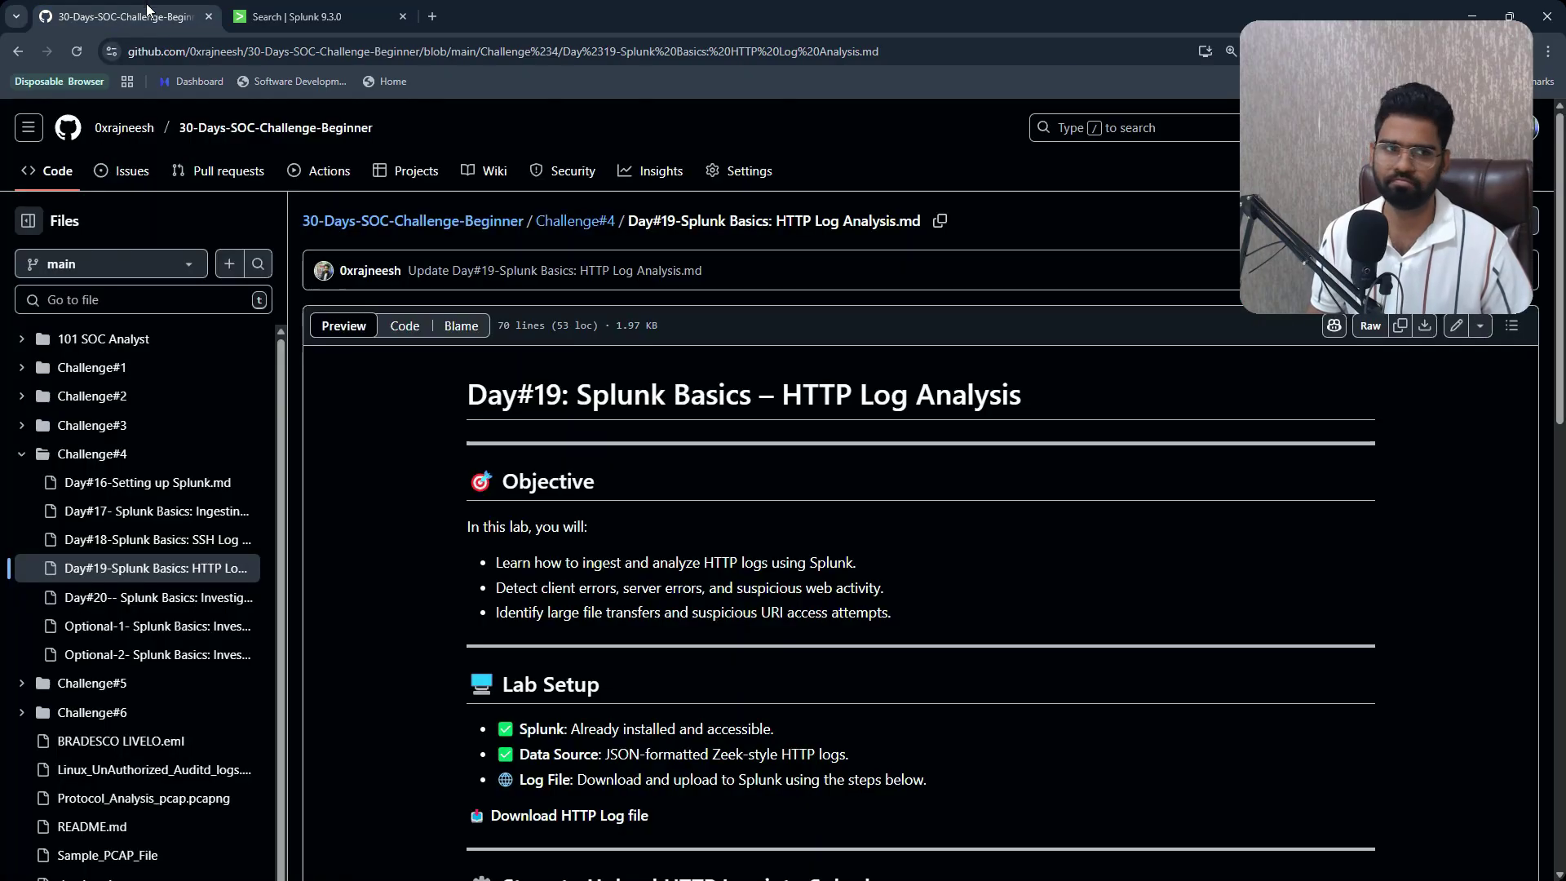
pyautogui.scroll(-10, 693, 522)
pyautogui.scroll(-3, 692, 514)
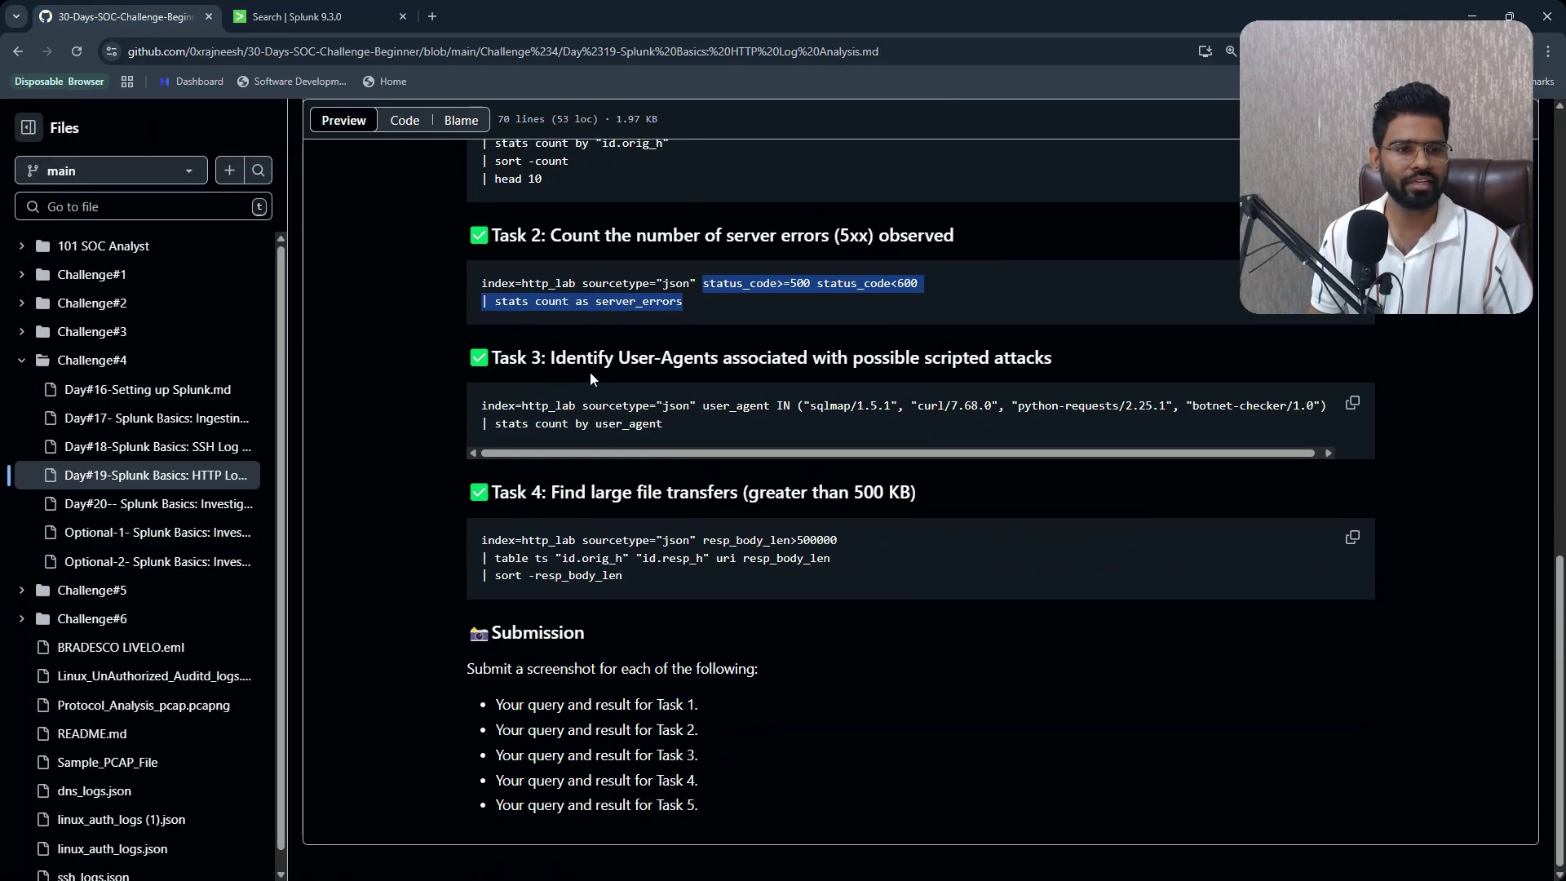
pyautogui.moveTo(548, 359); pyautogui.dragTo(767, 368)
pyautogui.click(819, 378)
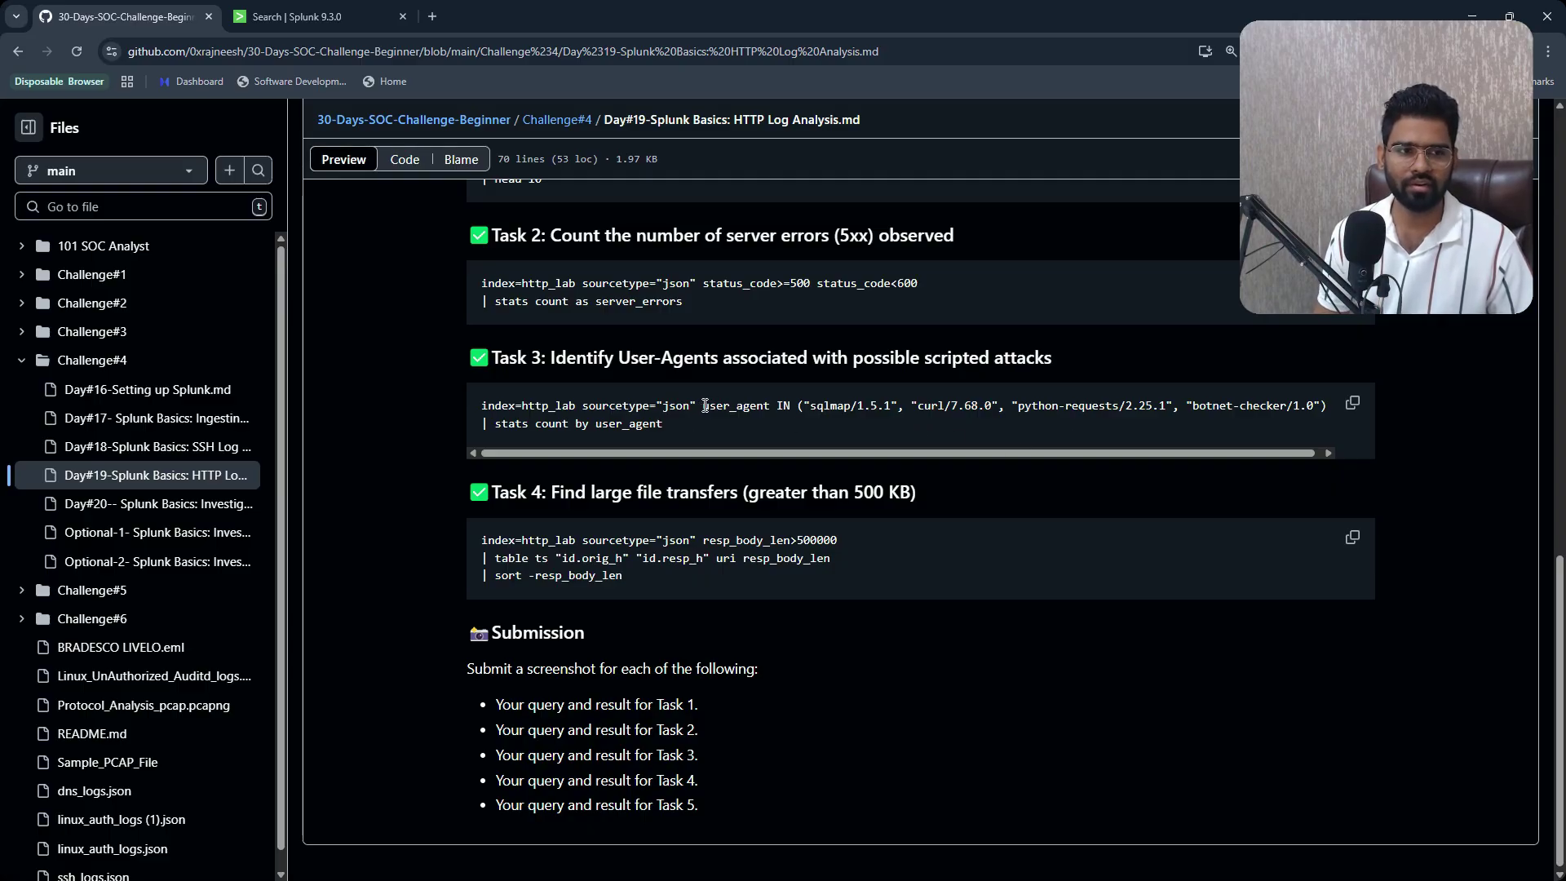
pyautogui.moveTo(702, 406); pyautogui.dragTo(759, 429)
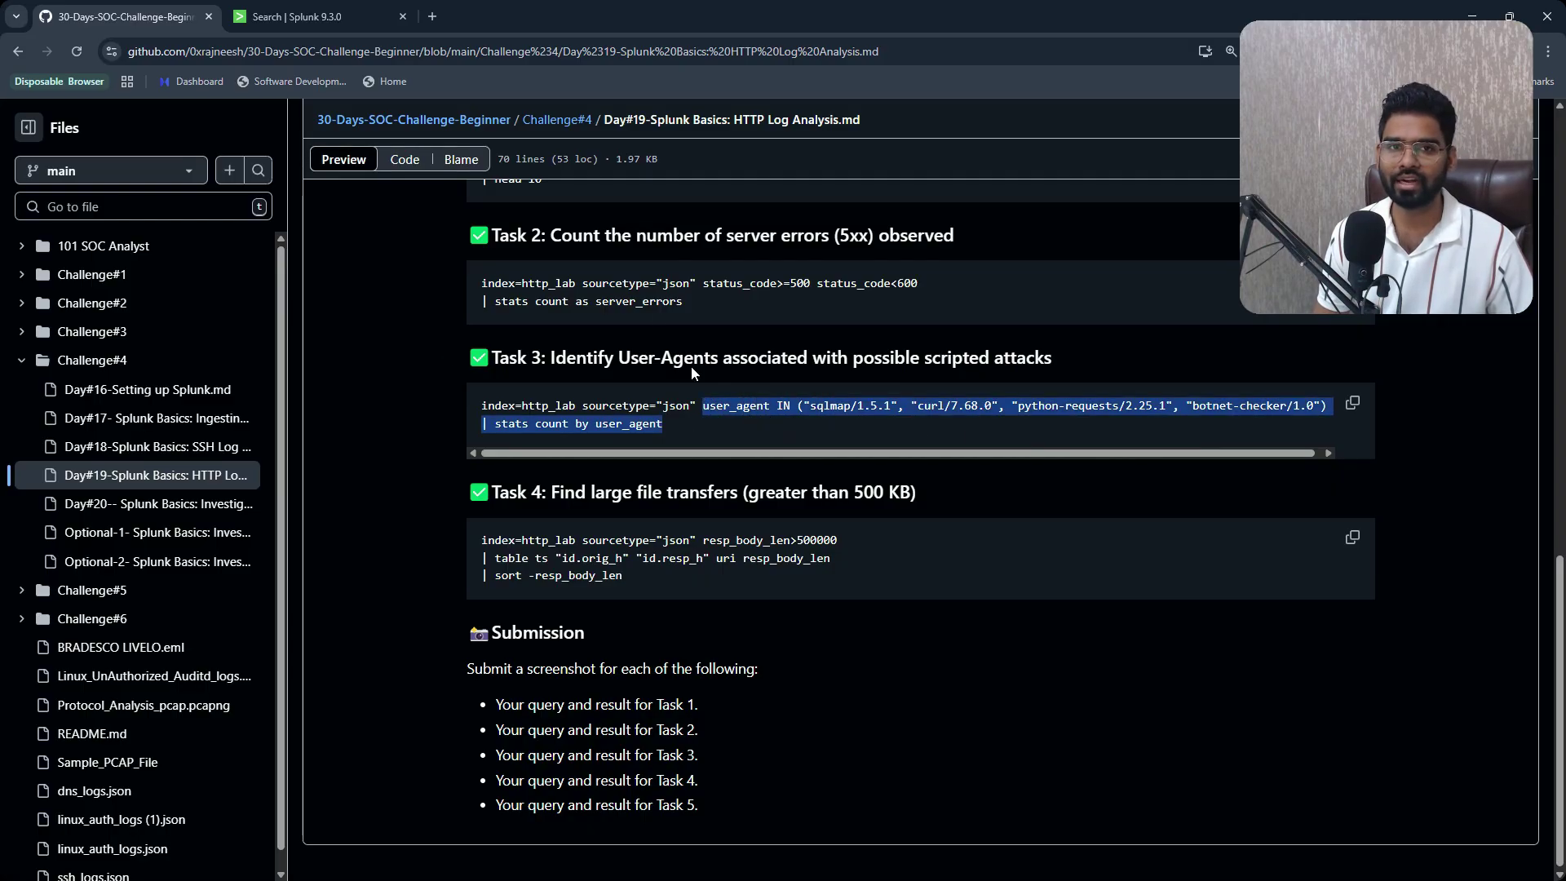
pyautogui.click(295, 17)
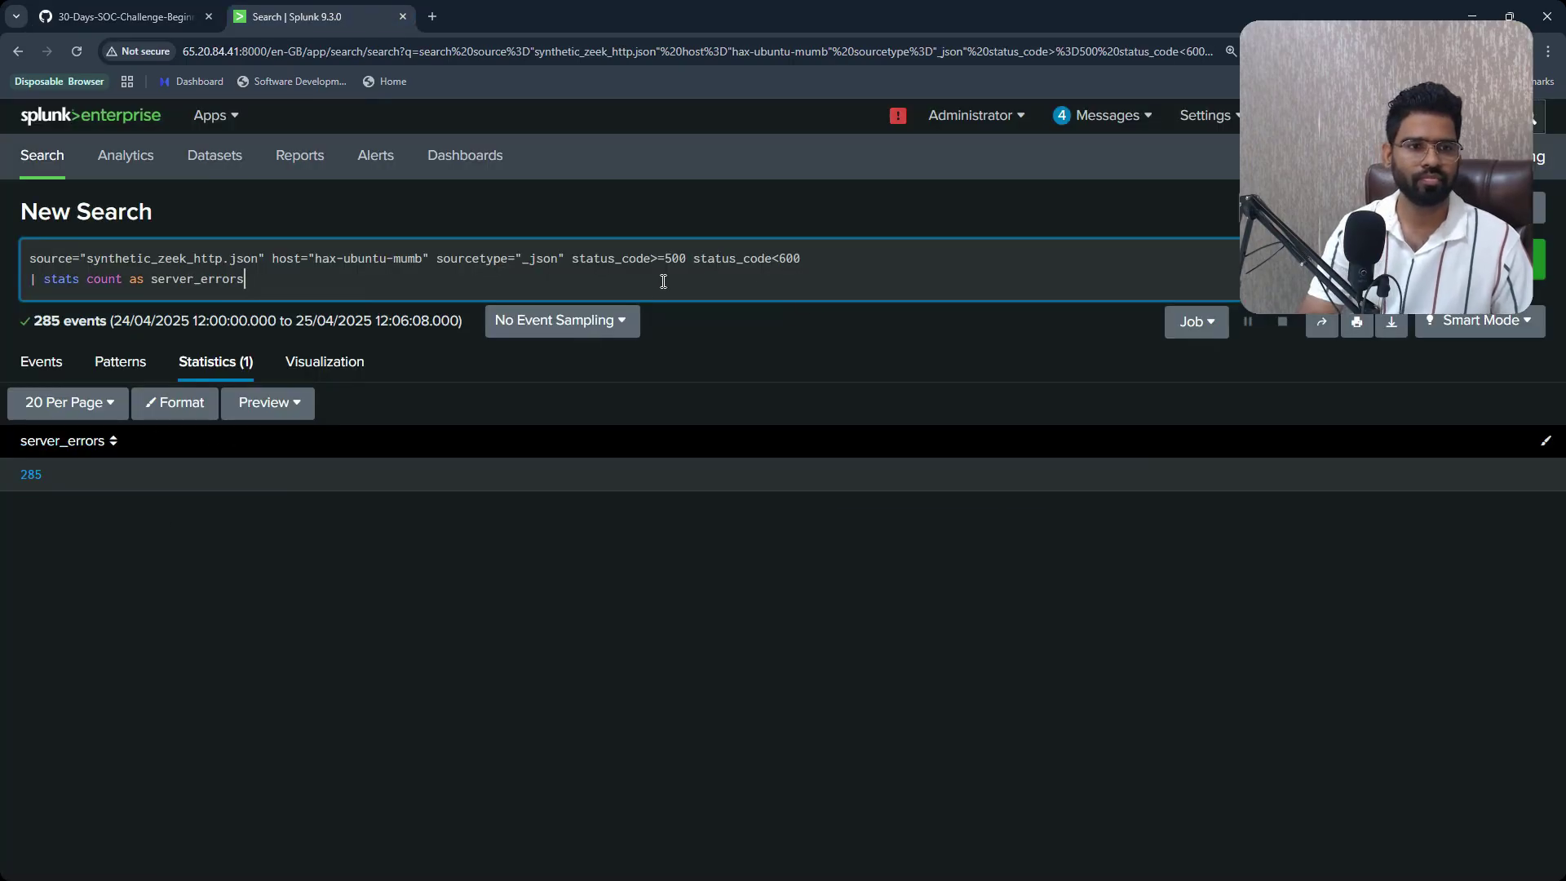
# Delete the 5xx filter and count clauses and rerun the base search.
pyautogui.moveTo(571, 258); pyautogui.dragTo(244, 279)
pyautogui.press('BackSpace')
pyautogui.press('Return')
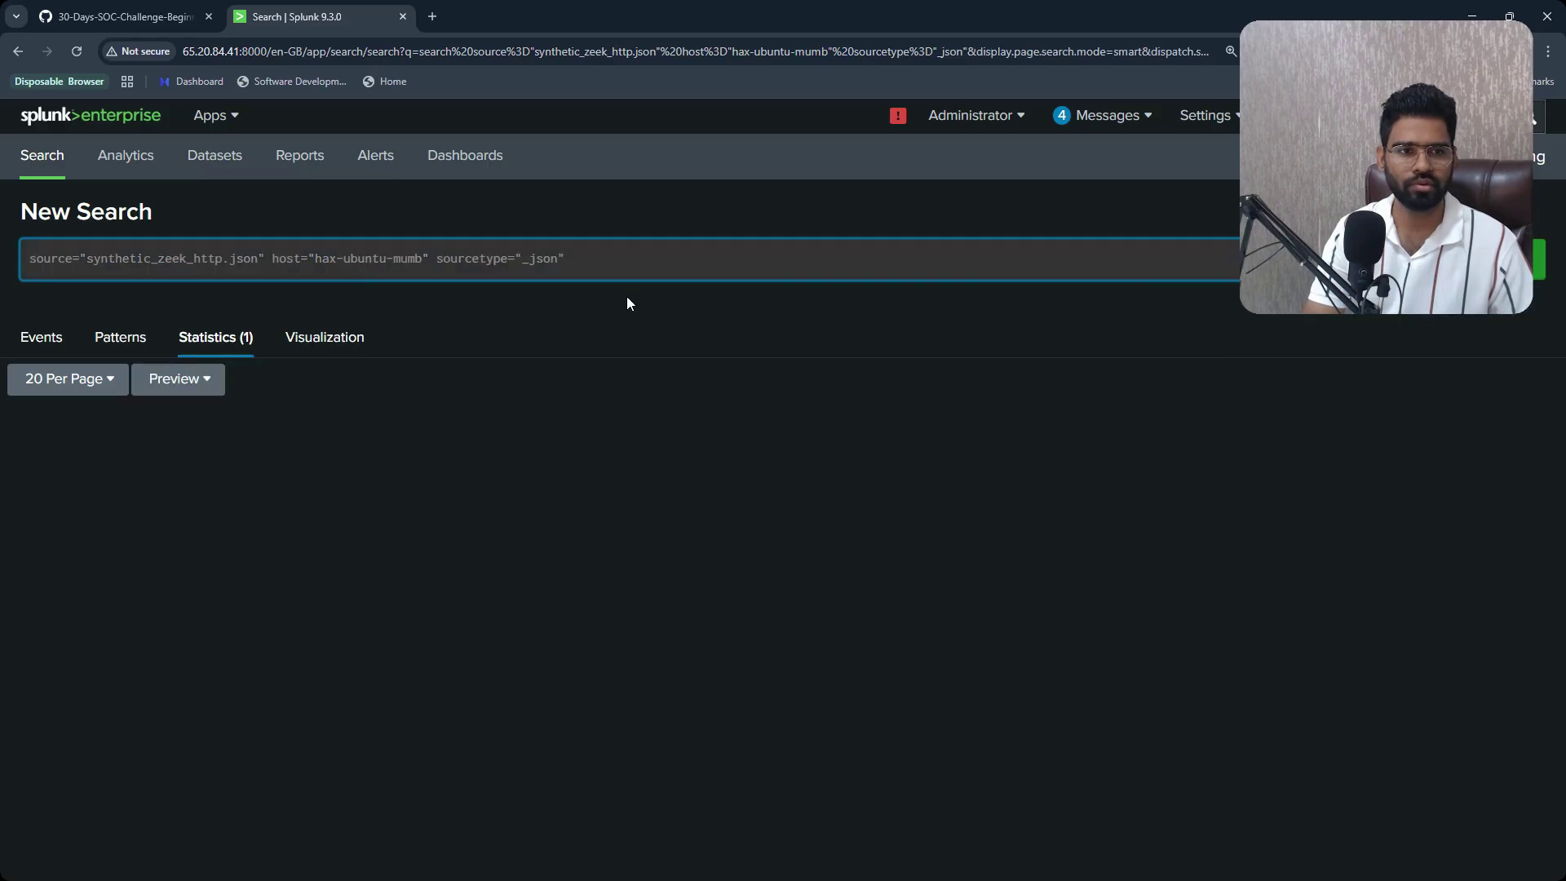
# Review the seven user_agent values, then re-copy the full Task 3 query from the lab page.
pyautogui.scroll(-6, 161, 622)
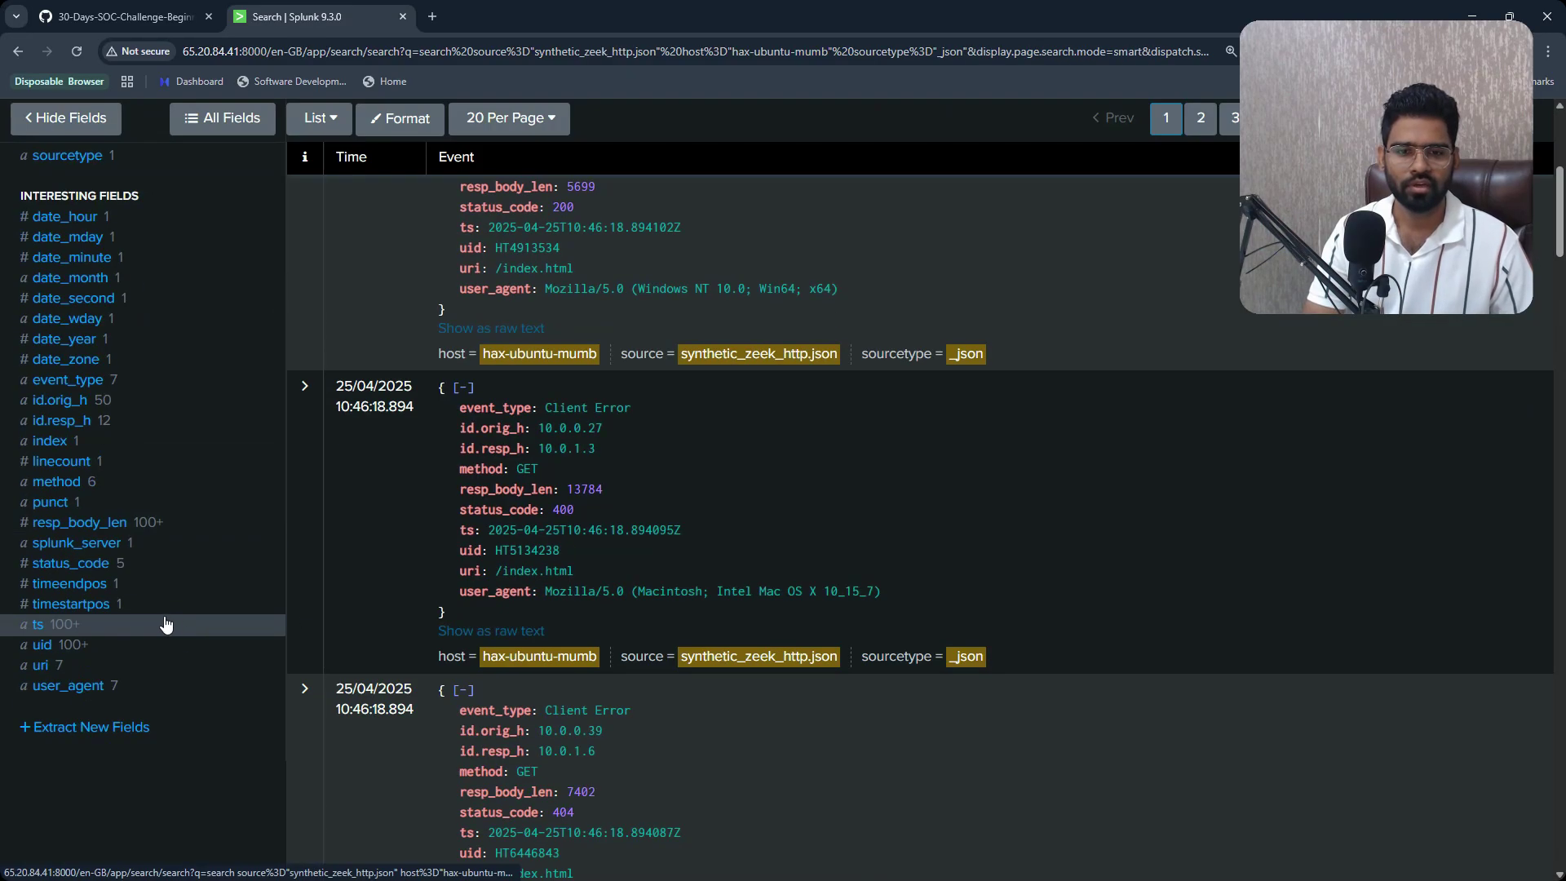
pyautogui.click(74, 688)
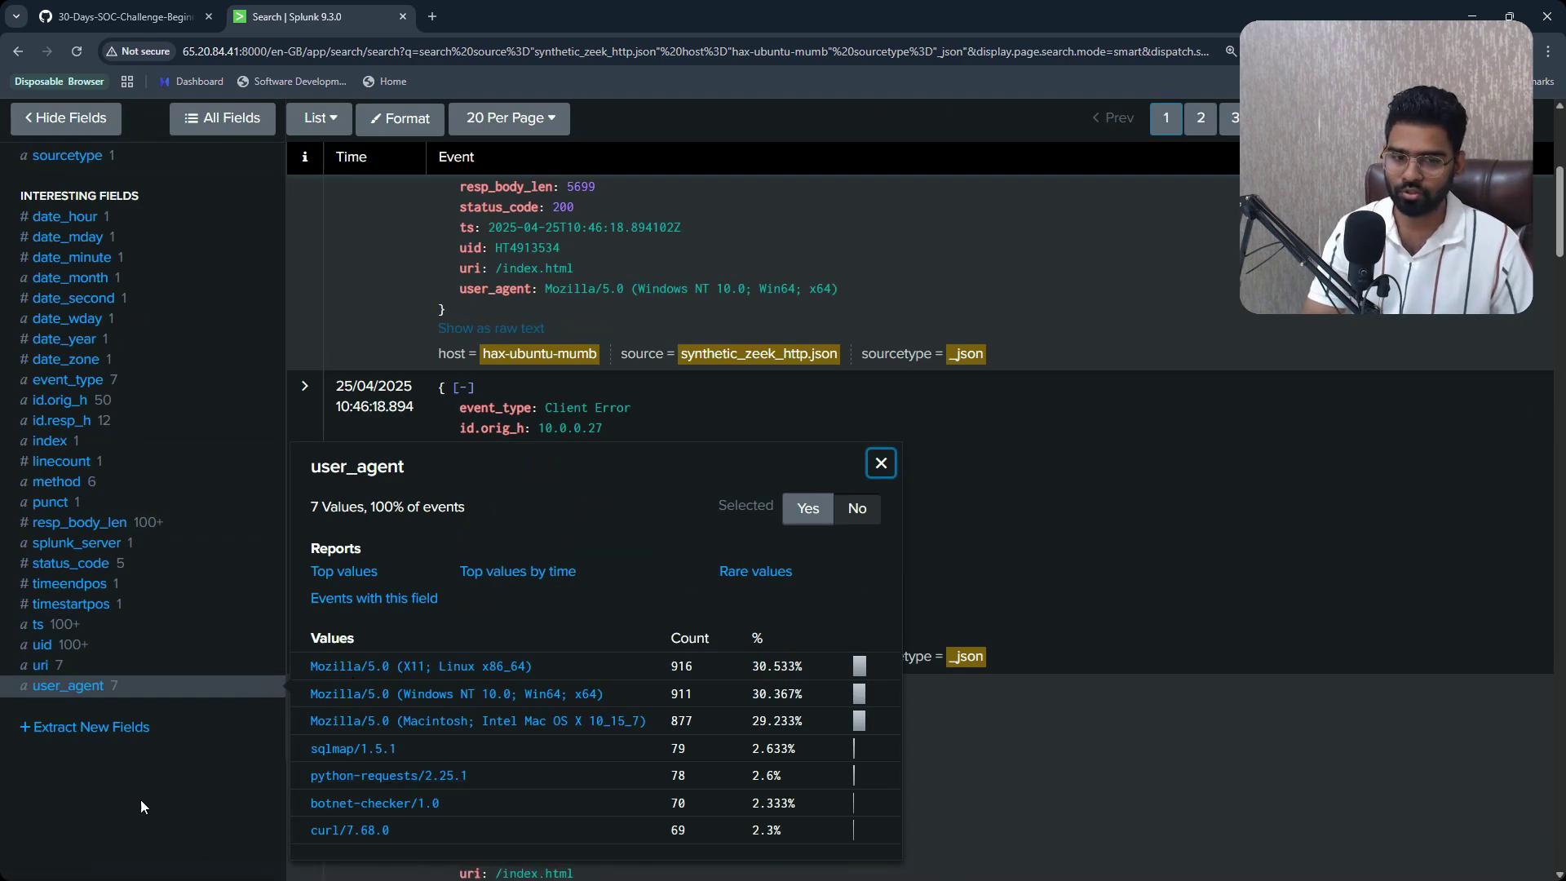
pyautogui.click(119, 798)
pyautogui.scroll(5, 245, 612)
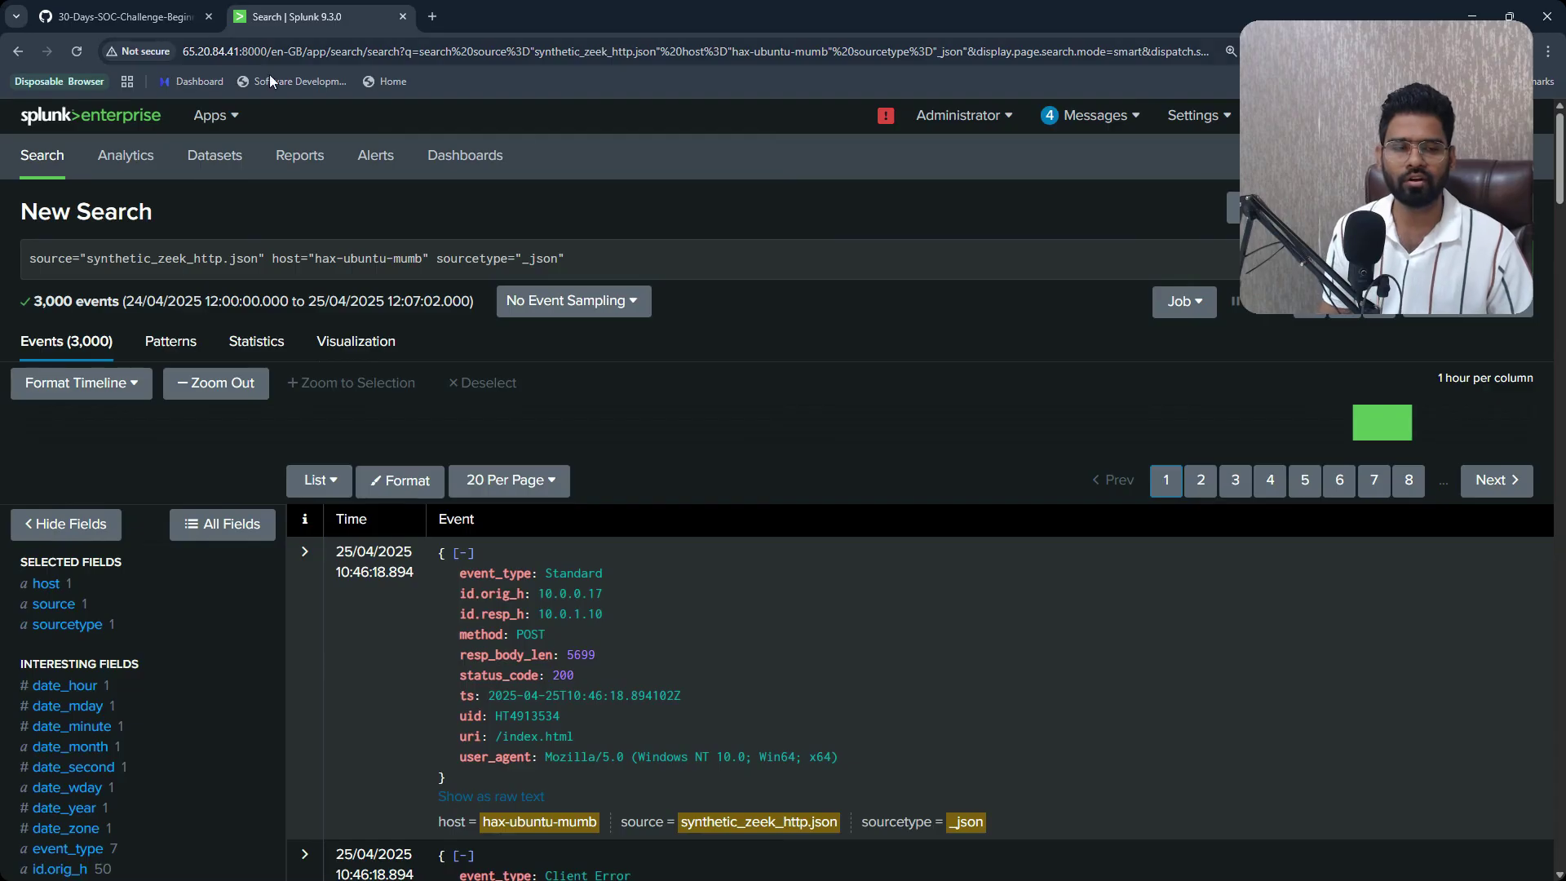
pyautogui.click(629, 267)
pyautogui.click(144, 18)
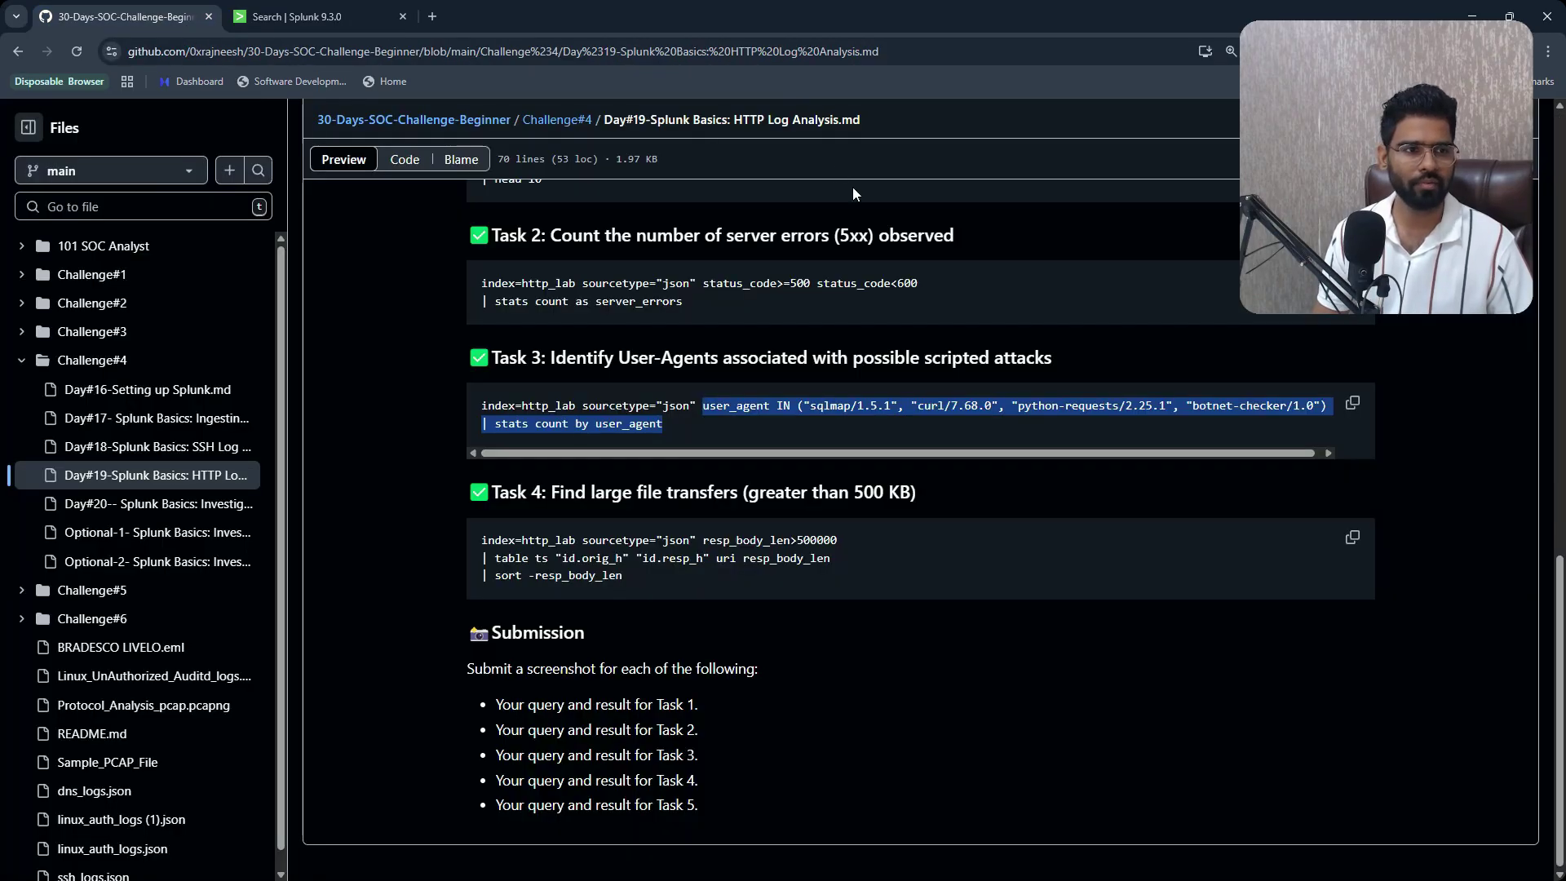
pyautogui.moveTo(735, 416)
pyautogui.mouseDown()
pyautogui.moveTo(710, 408)
pyautogui.moveTo(754, 439)
pyautogui.mouseUp()
pyautogui.hotkey('ctrl', 'c')
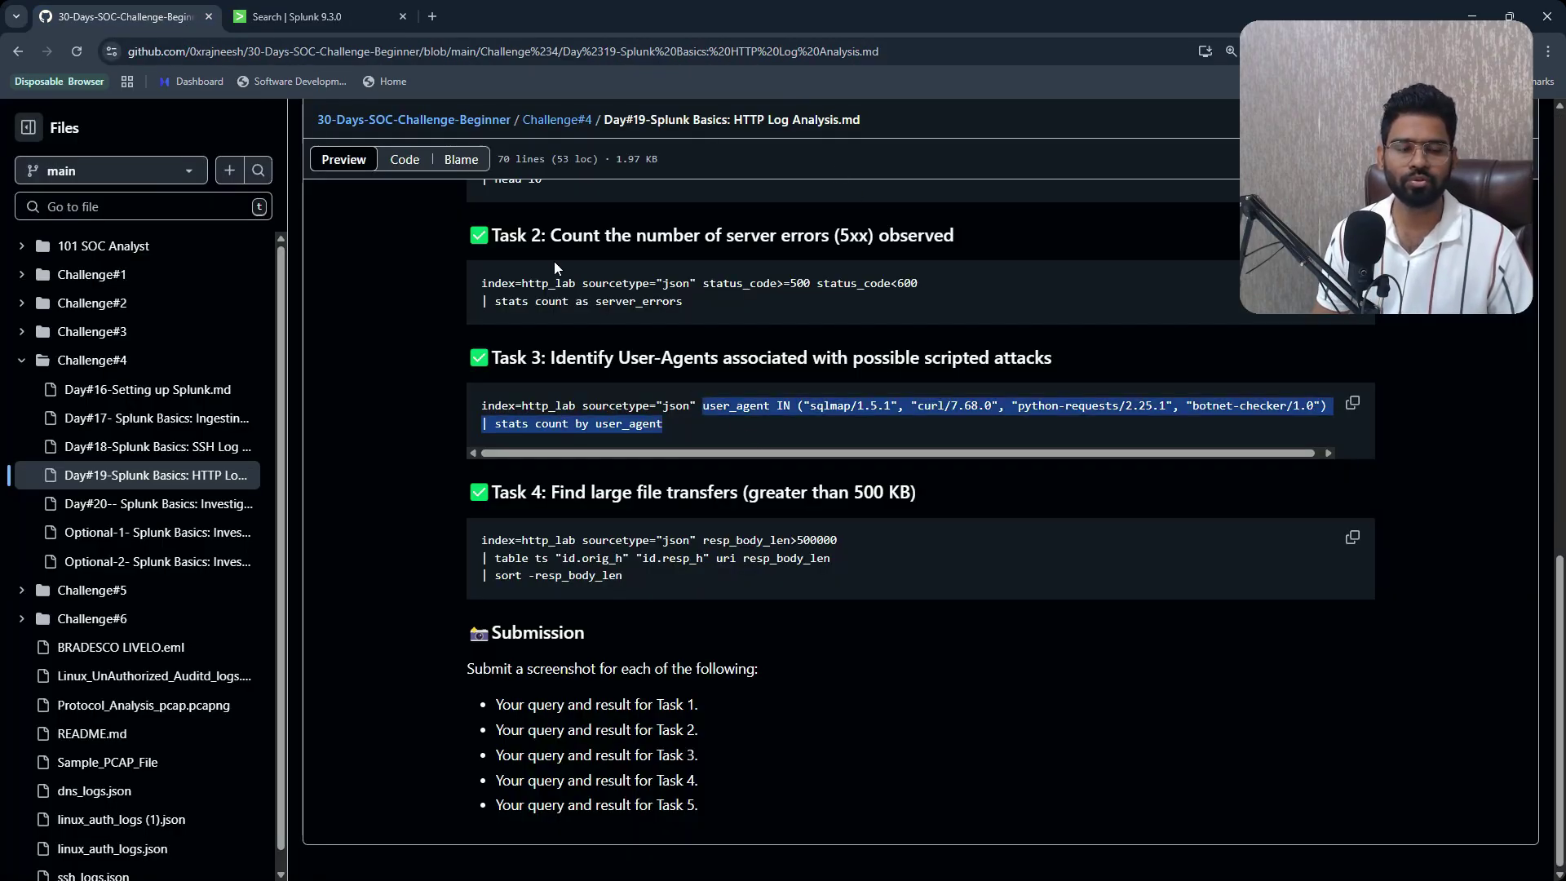
# Append the user_agent IN filter with stats count by user_agent and run it: four agents, 70/69/78/79.
pyautogui.click(294, 17)
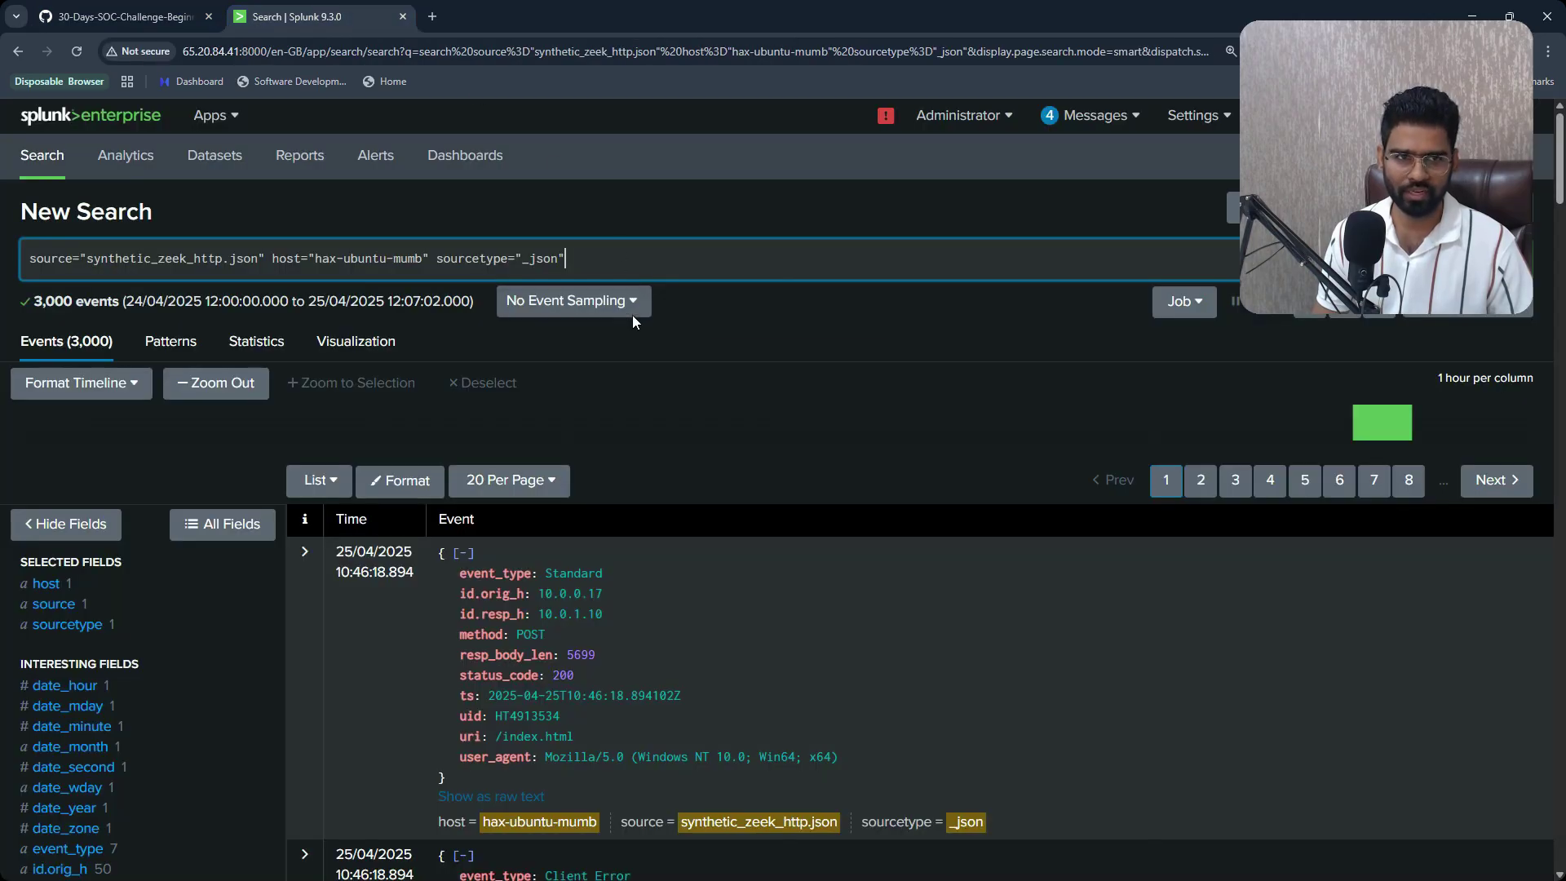
pyautogui.click(593, 262)
pyautogui.hotkey('ctrl', 'v')
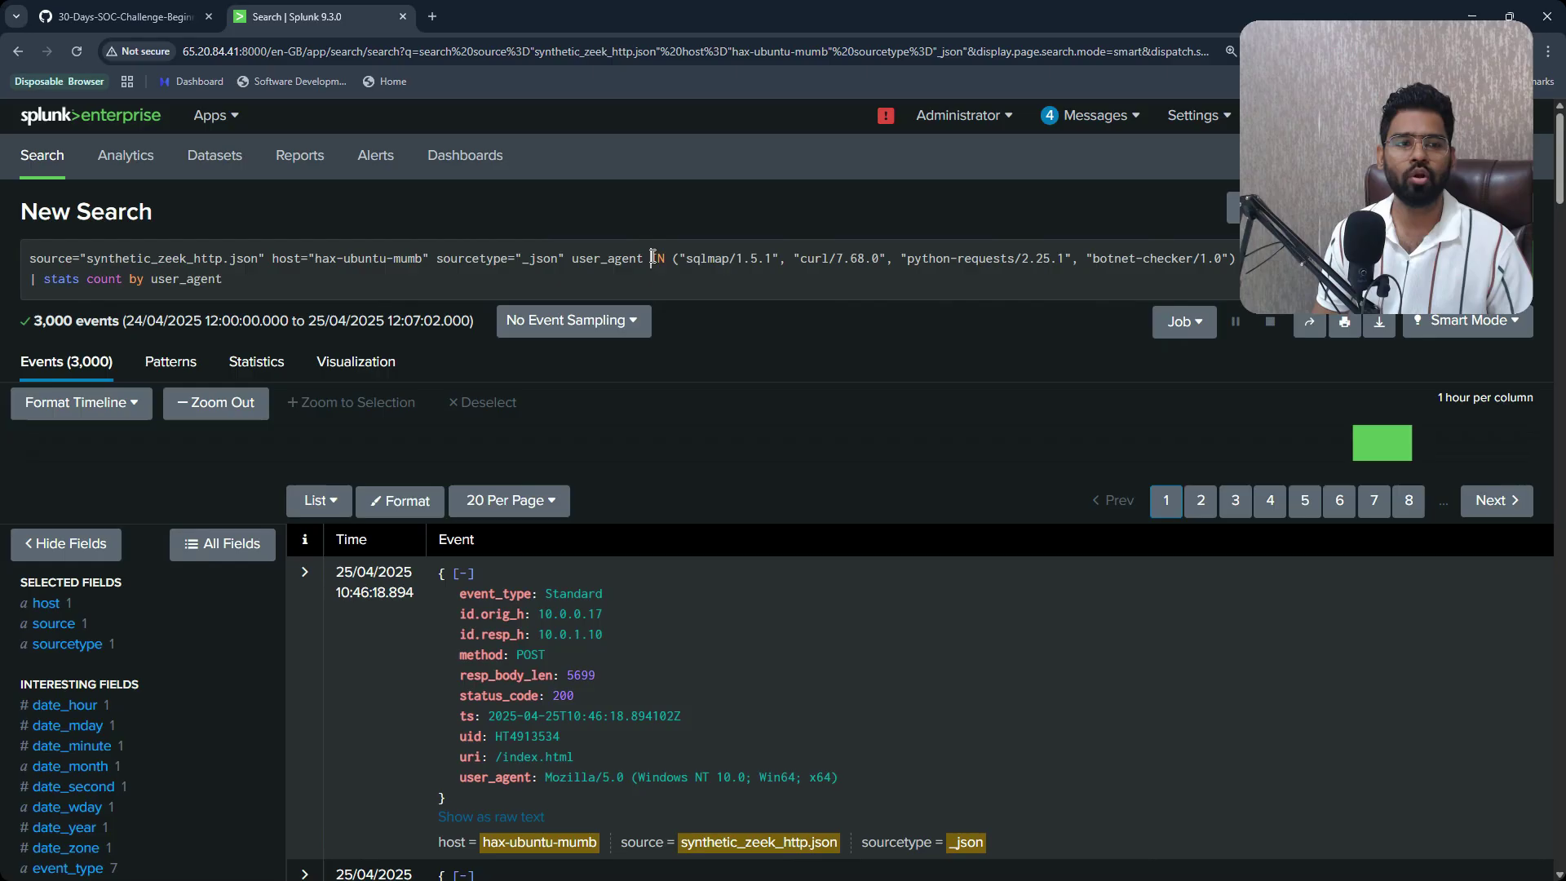
pyautogui.click(690, 273)
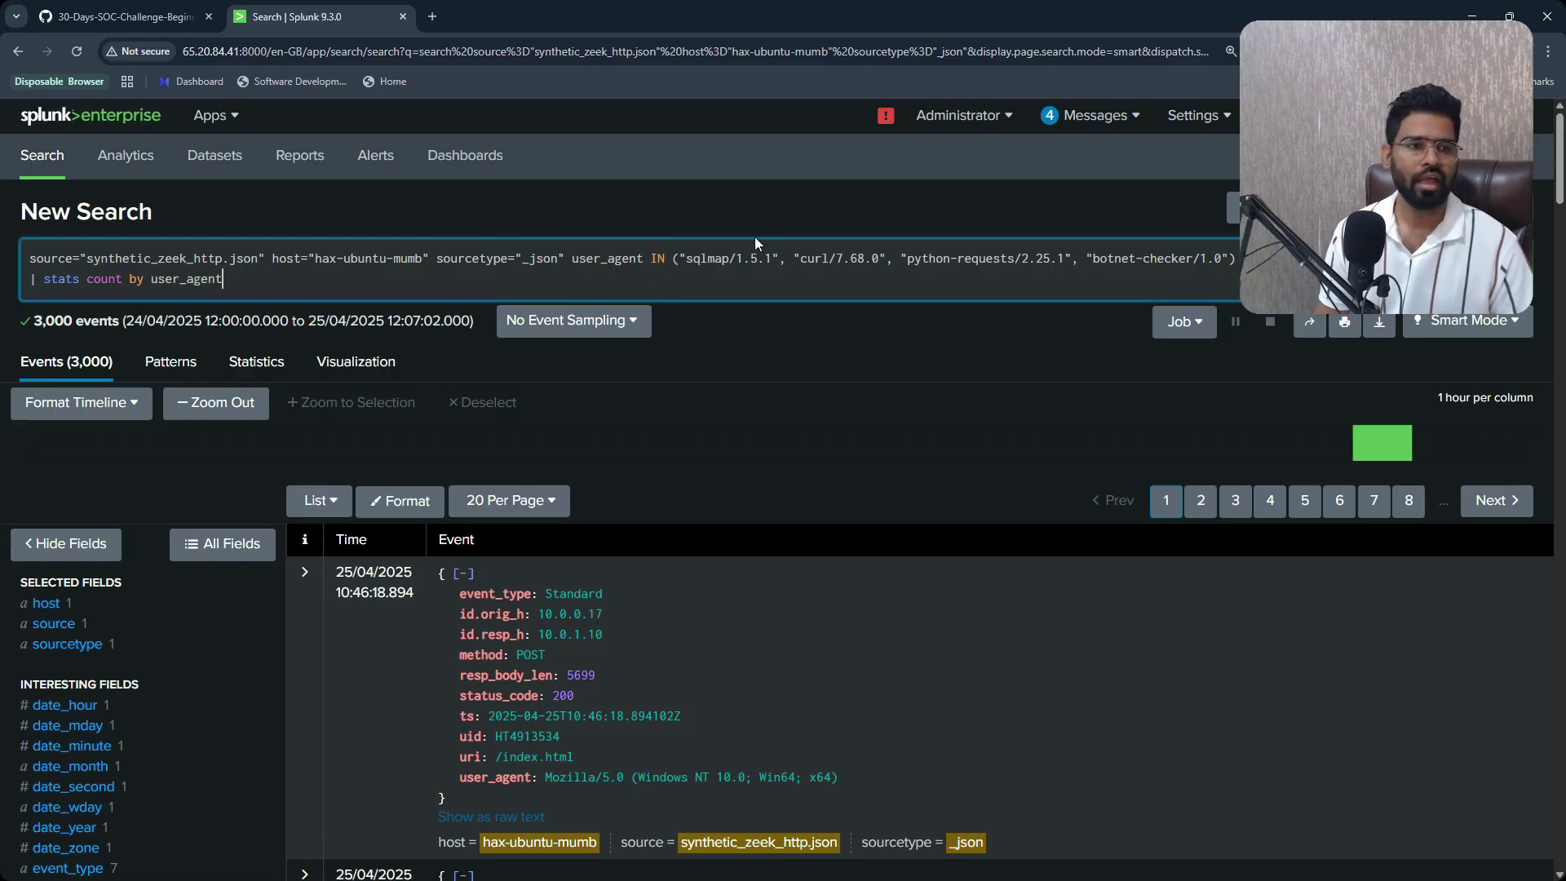
pyautogui.moveTo(1236, 259); pyautogui.dragTo(673, 260)
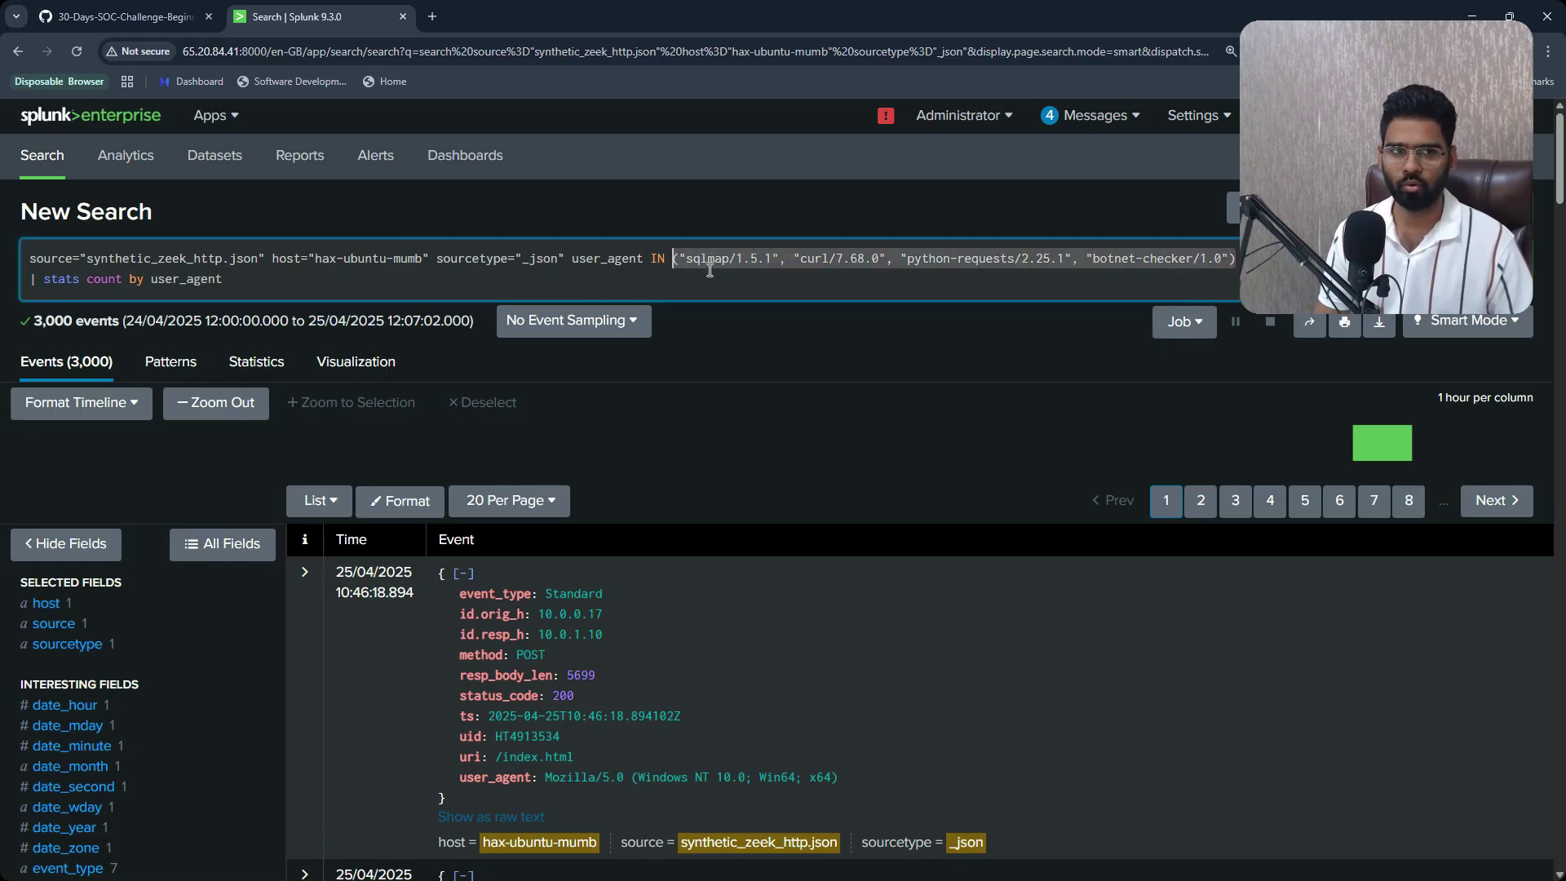
pyautogui.click(709, 270)
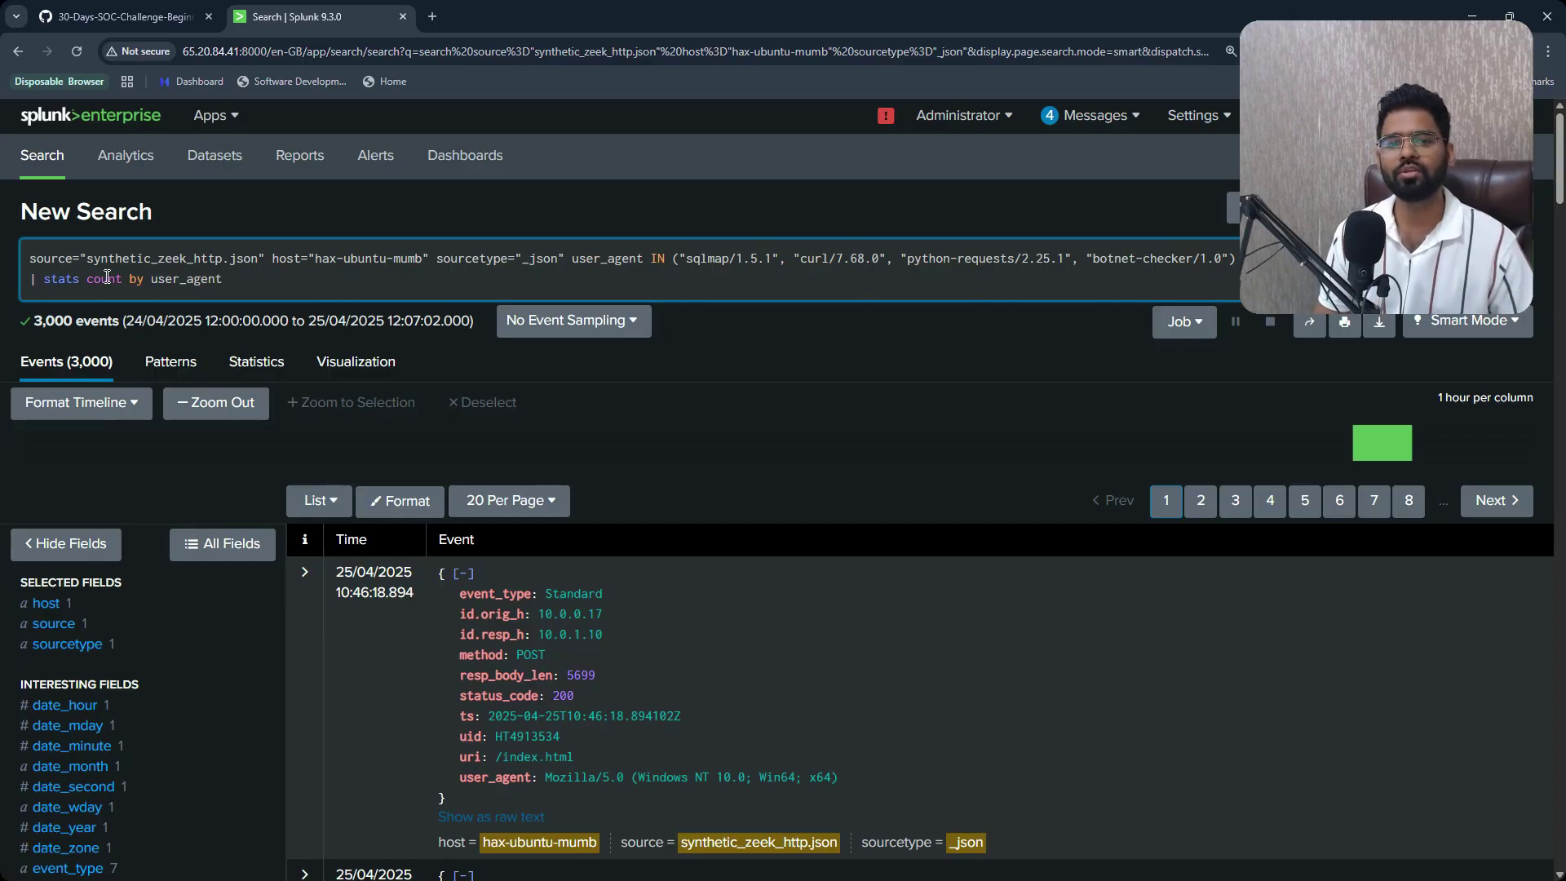
pyautogui.moveTo(44, 278); pyautogui.dragTo(232, 278)
pyautogui.click(236, 278)
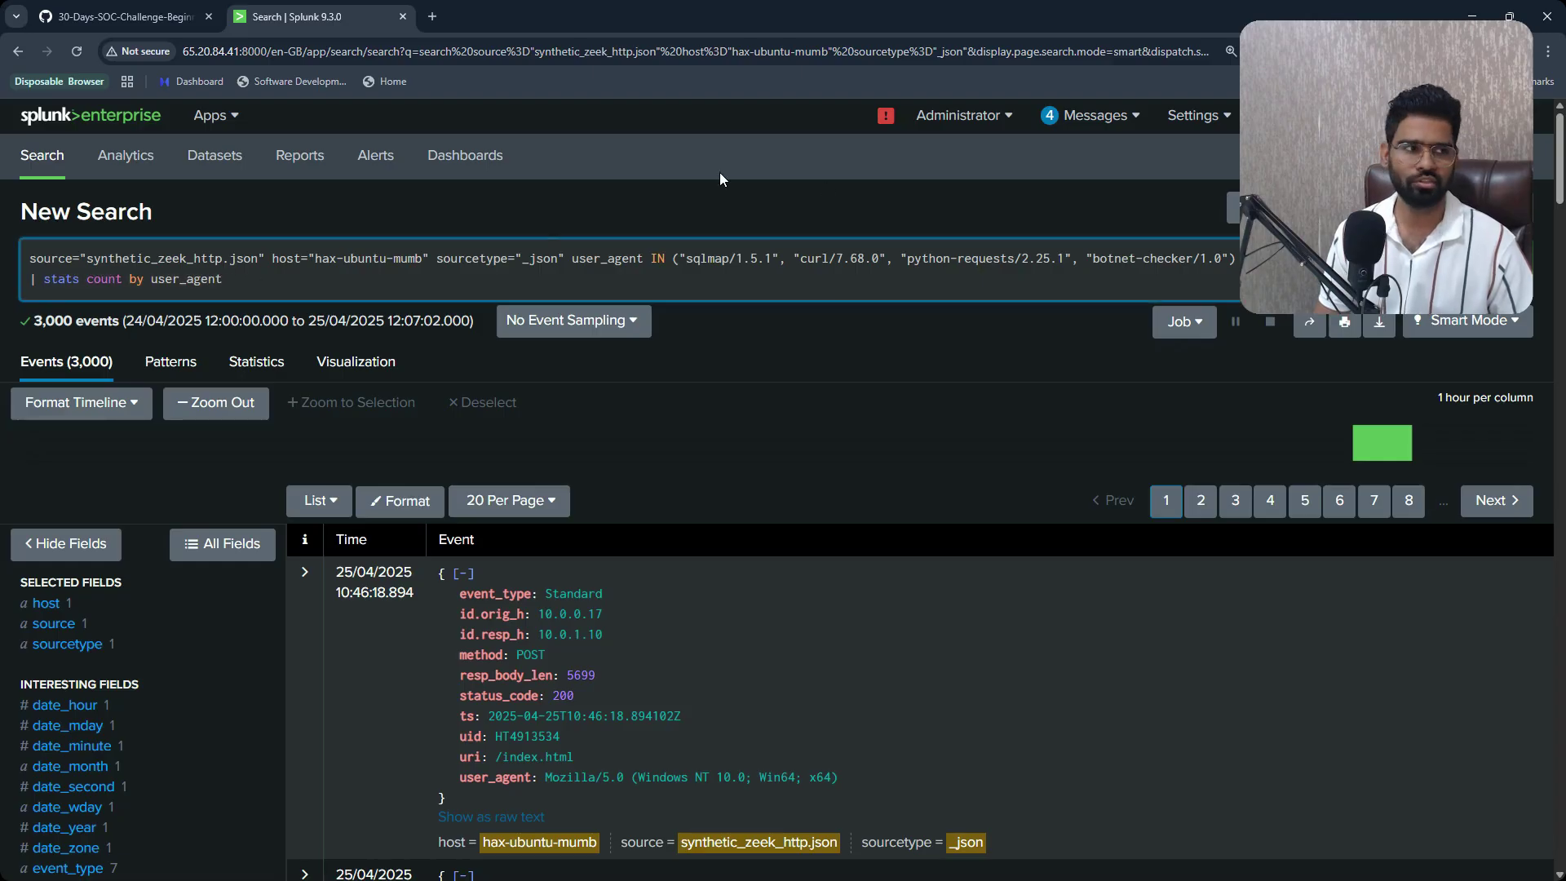
pyautogui.press('Return')
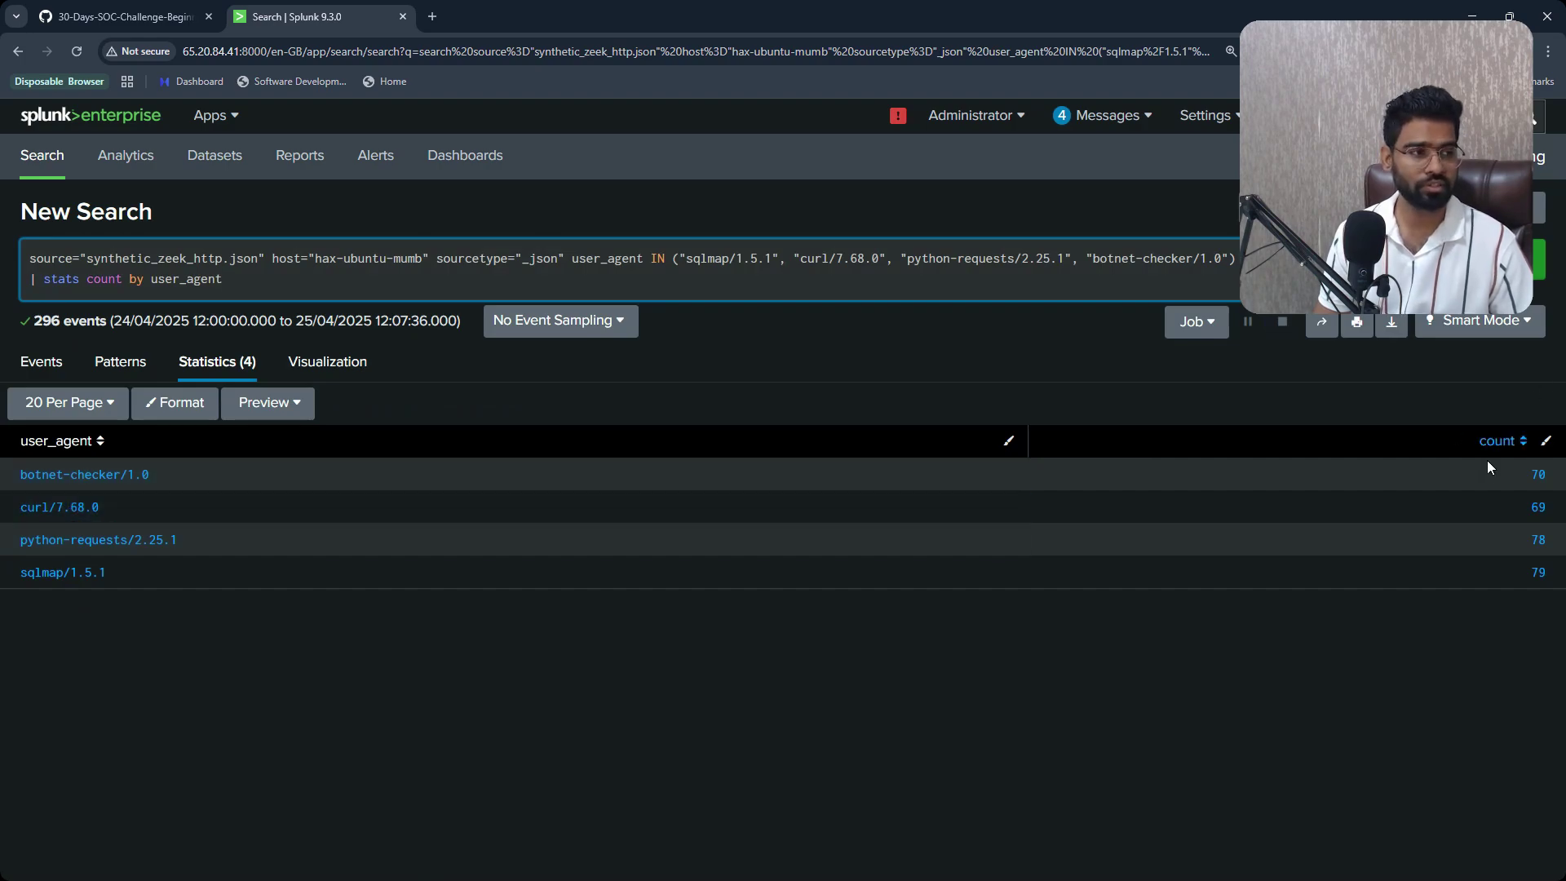
pyautogui.click(124, 10)
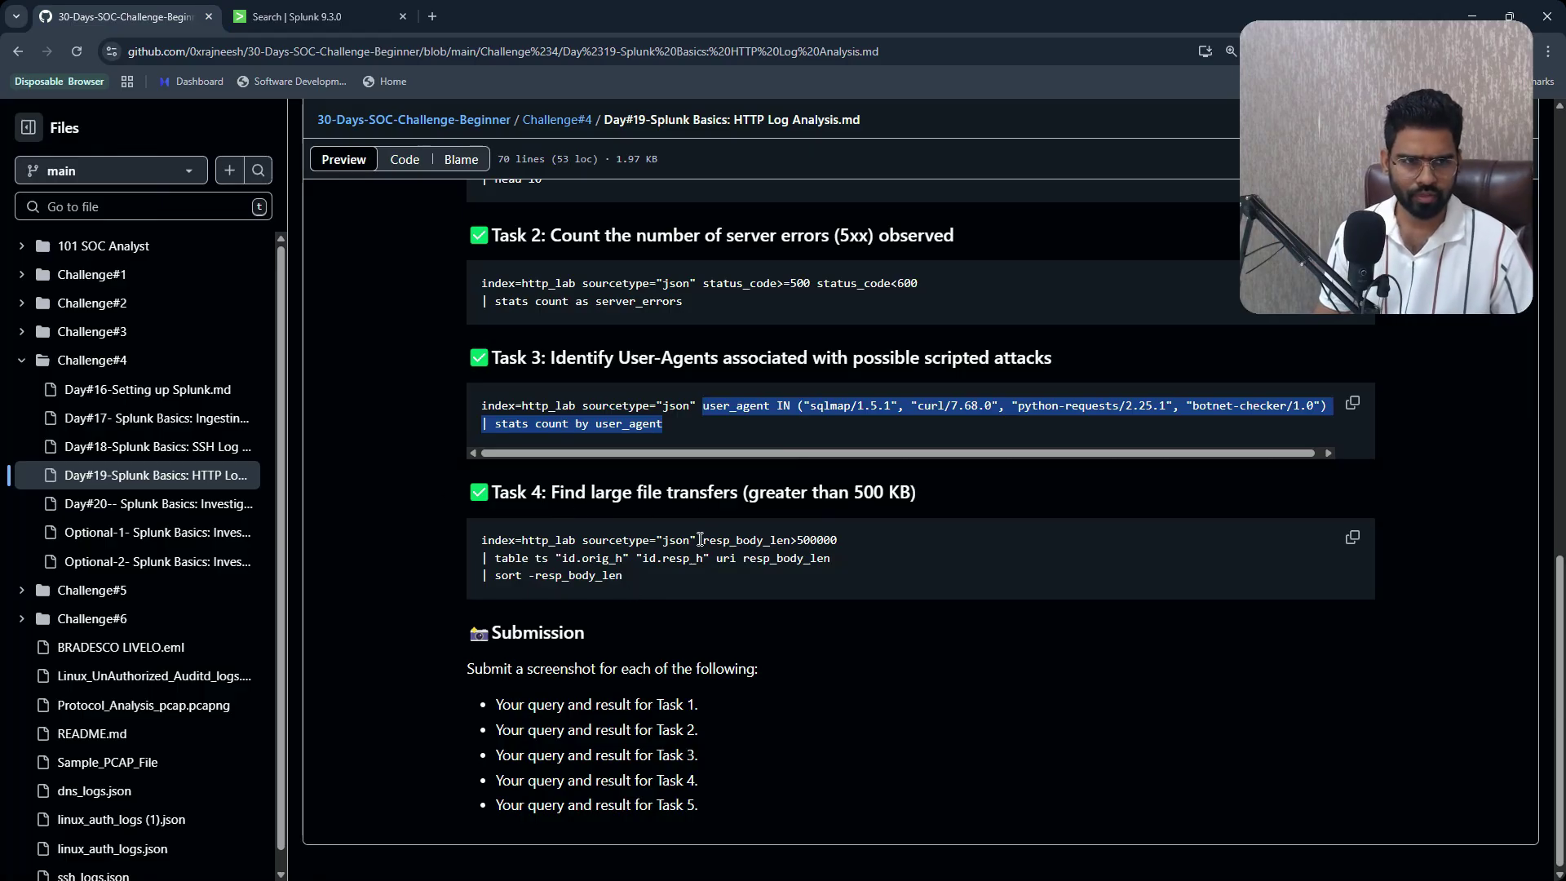
# Strip the user_agent IN and stats lines and rerun the base search over 3,000 events.
pyautogui.moveTo(699, 539); pyautogui.dragTo(624, 576)
pyautogui.click(298, 16)
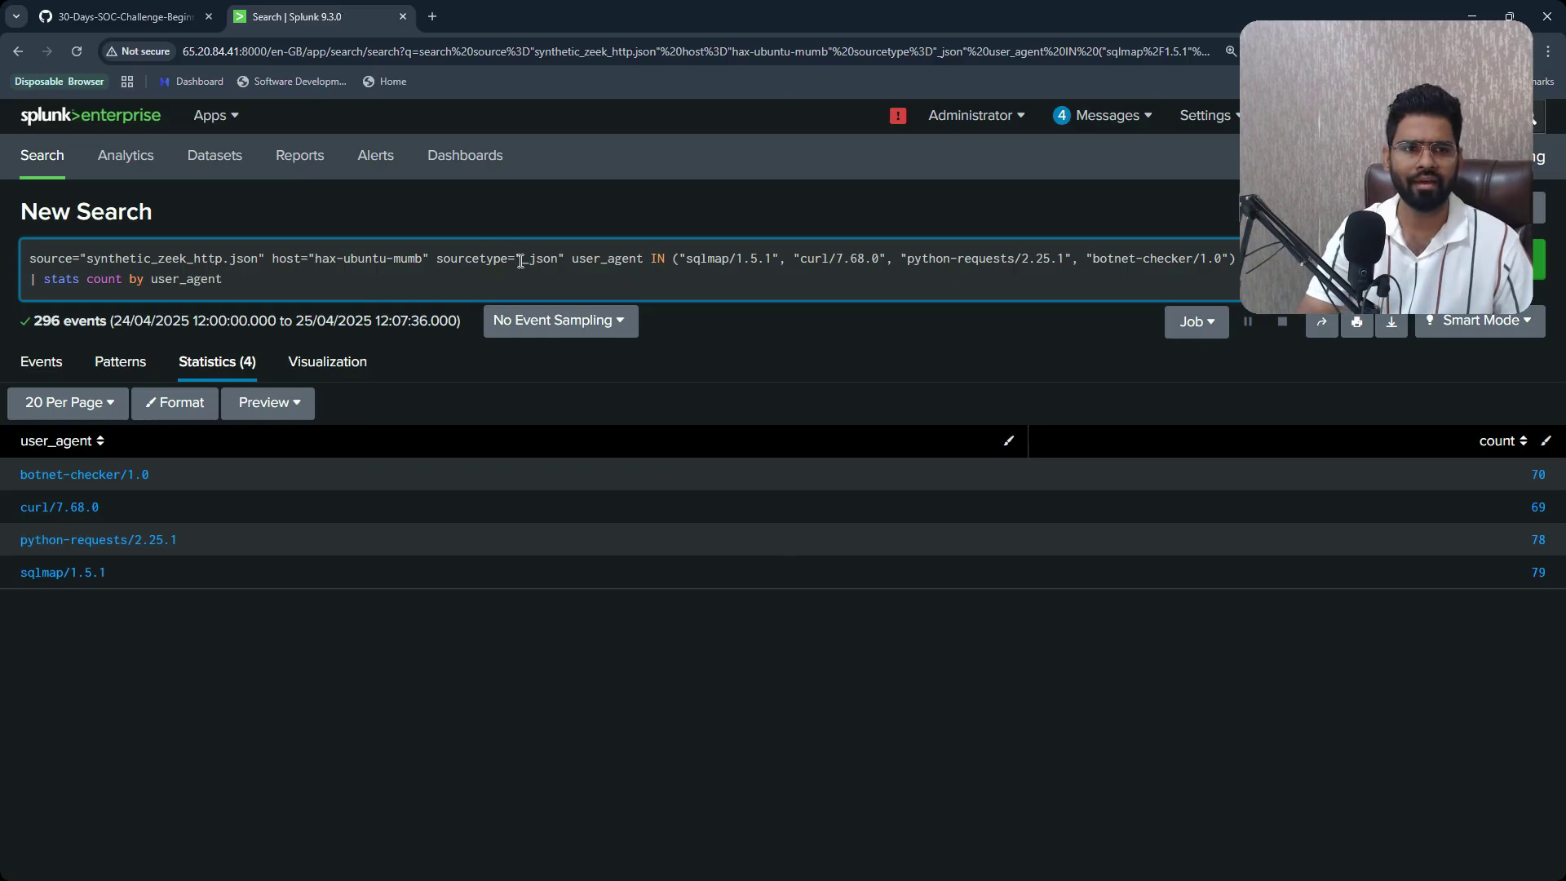
pyautogui.moveTo(570, 258); pyautogui.dragTo(555, 283)
pyautogui.press('BackSpace')
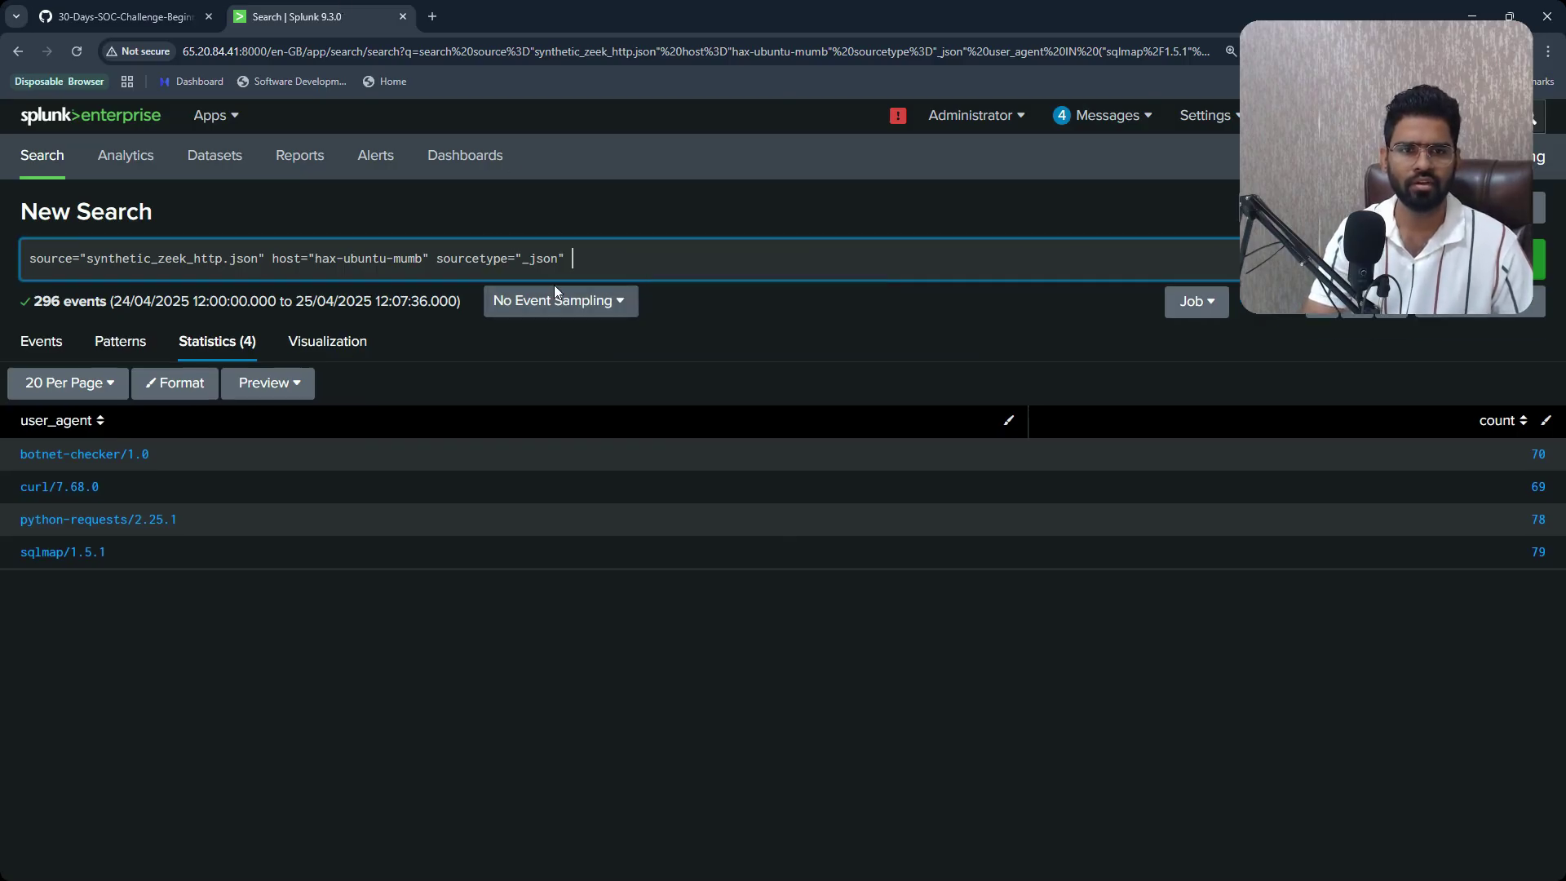
pyautogui.press('Return')
# Inspect the resp_body_len field summary among the raw events.
pyautogui.scroll(-4, 145, 676)
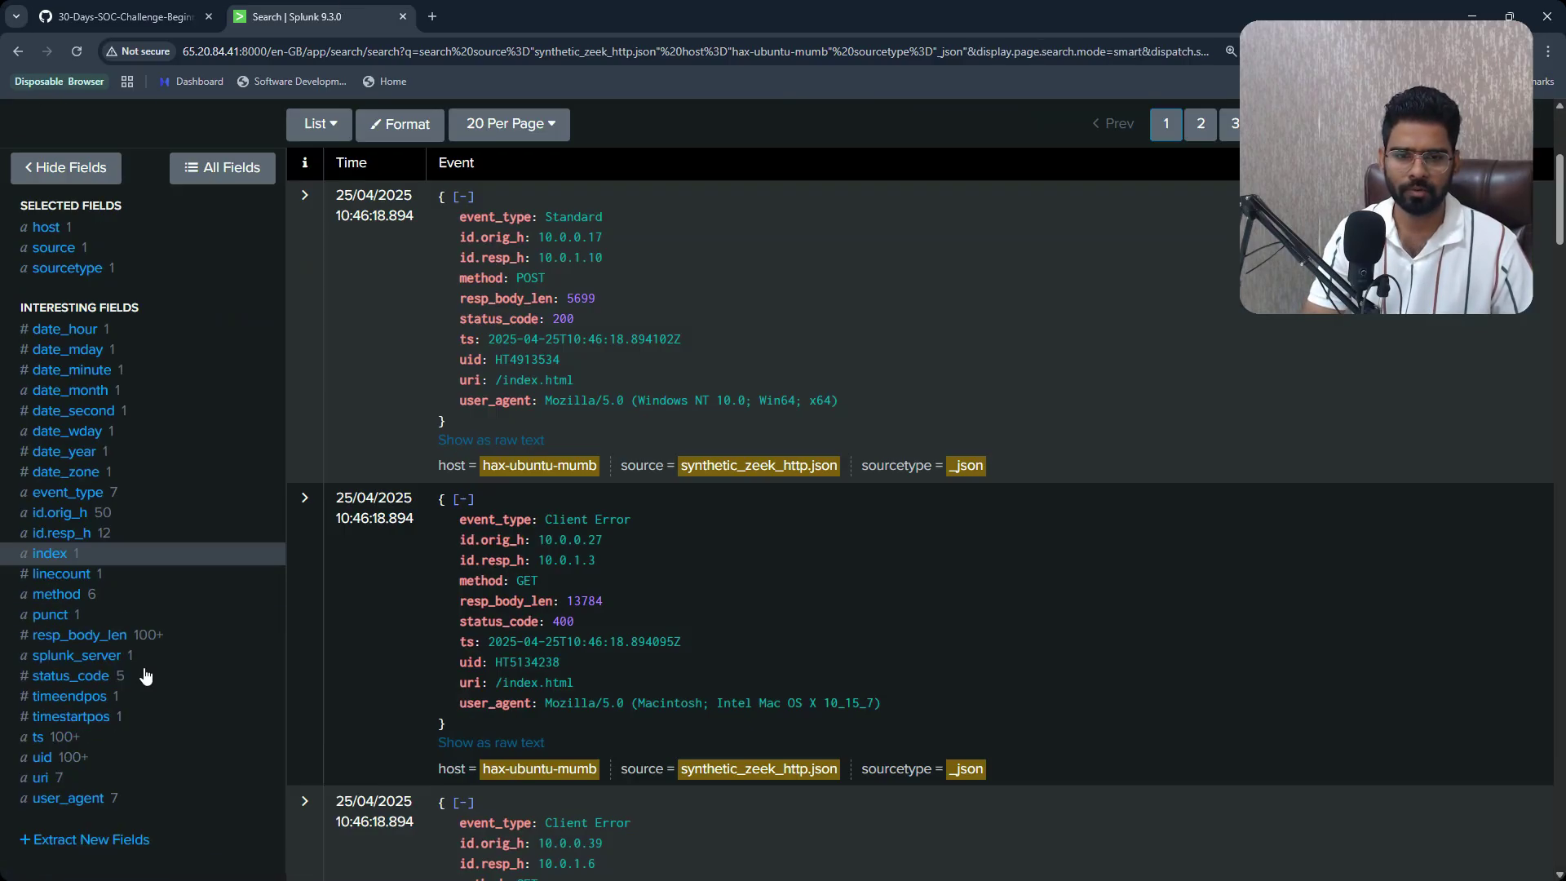
pyautogui.scroll(-3, 145, 675)
pyautogui.scroll(1, 116, 501)
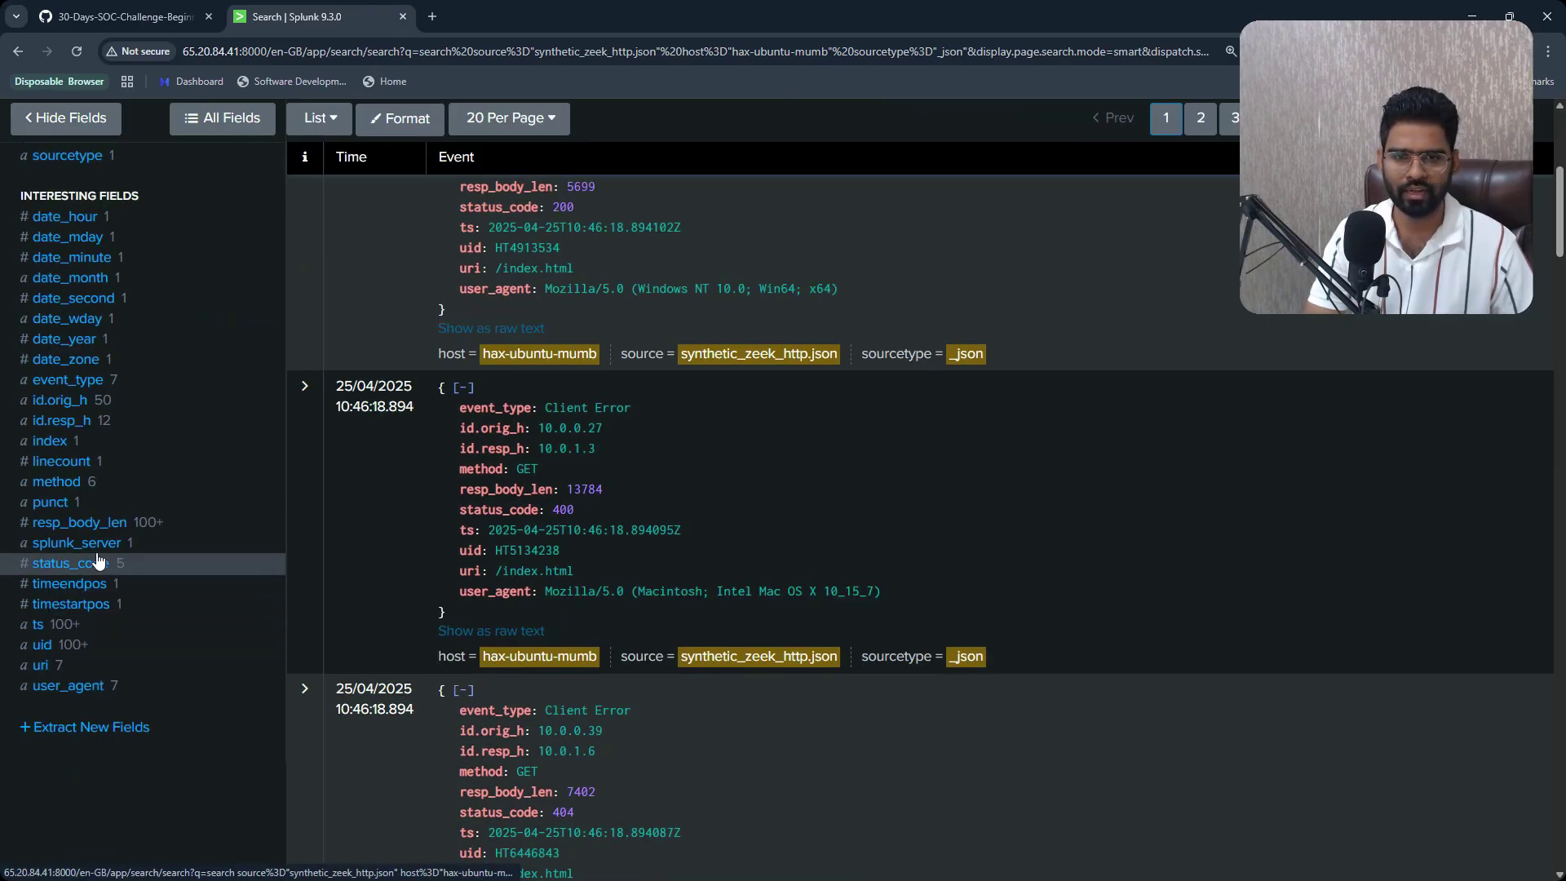
pyautogui.click(97, 527)
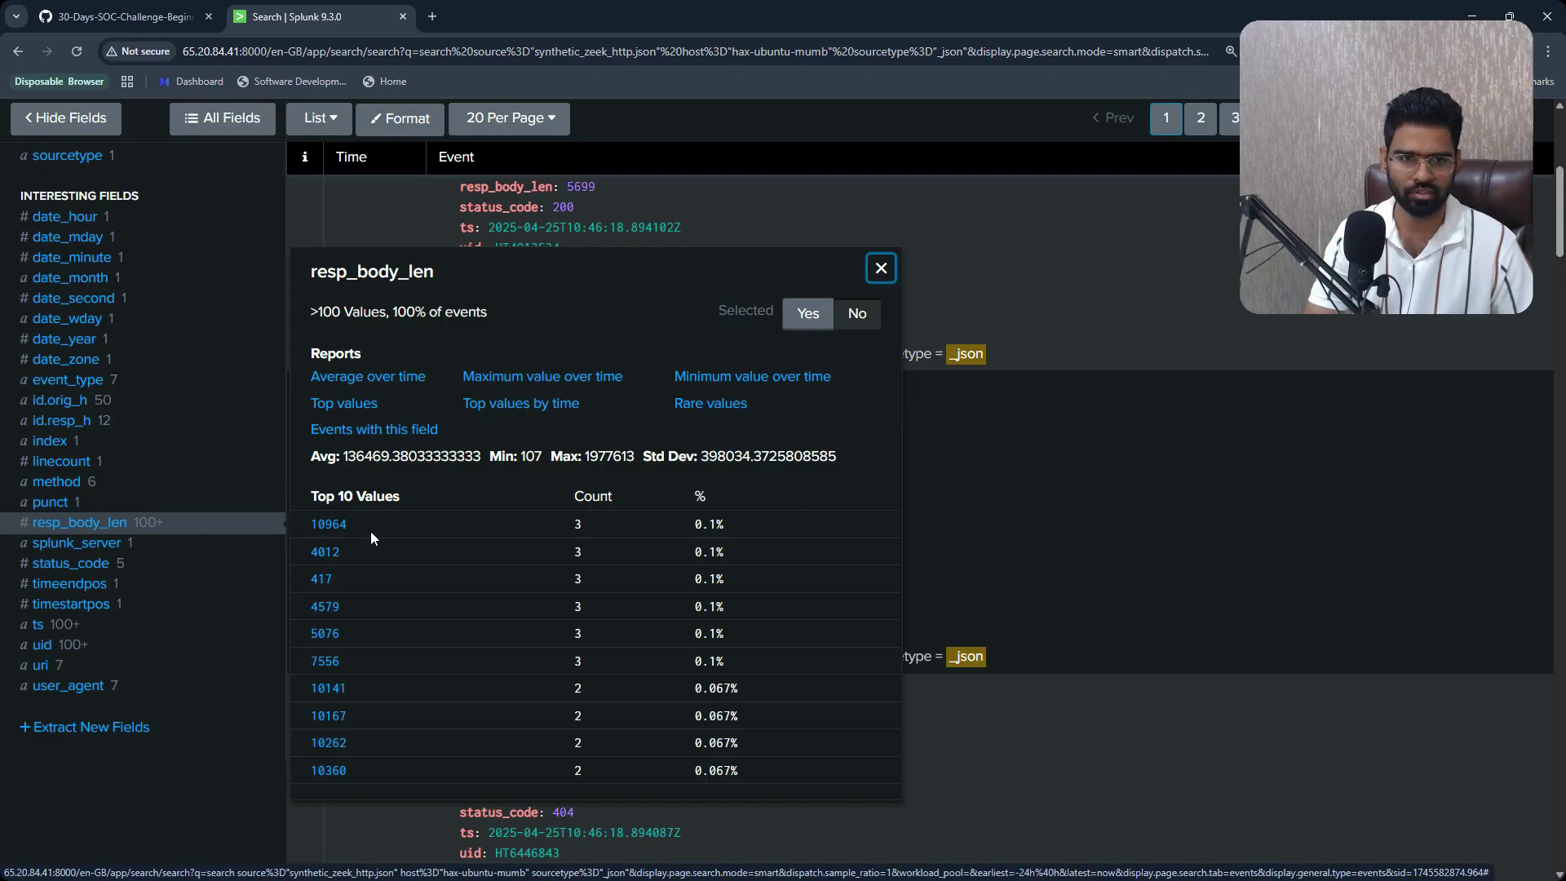
pyautogui.click(169, 845)
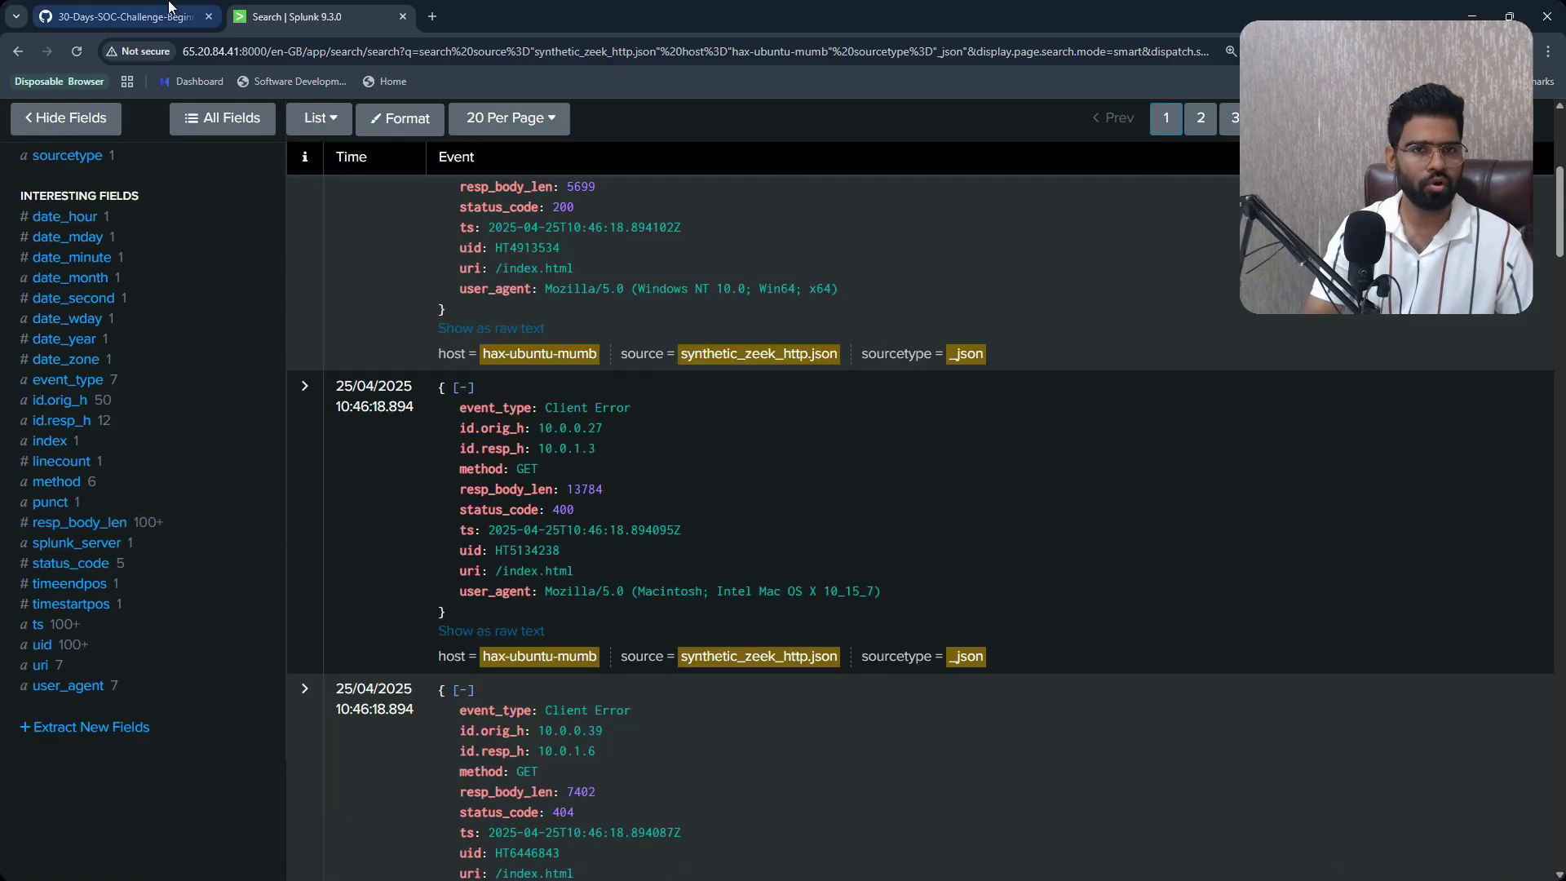
pyautogui.click(123, 17)
# Copy the Task 4 query from resp_body_len>500000 through | sort -resp_body_len on the lab page.
pyautogui.click(620, 544)
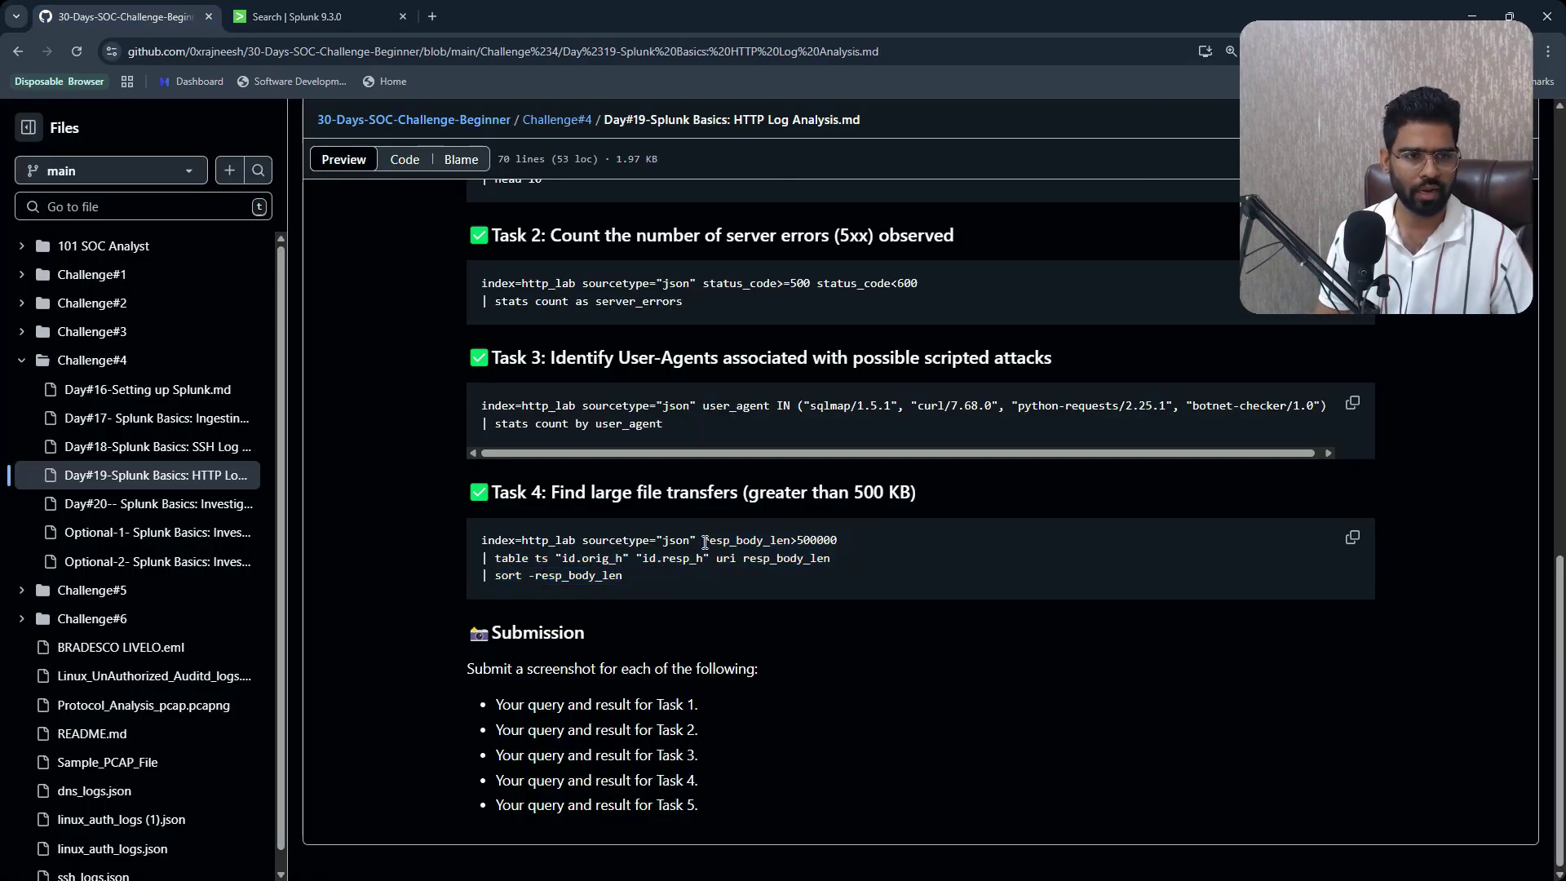
pyautogui.moveTo(702, 540); pyautogui.dragTo(741, 575)
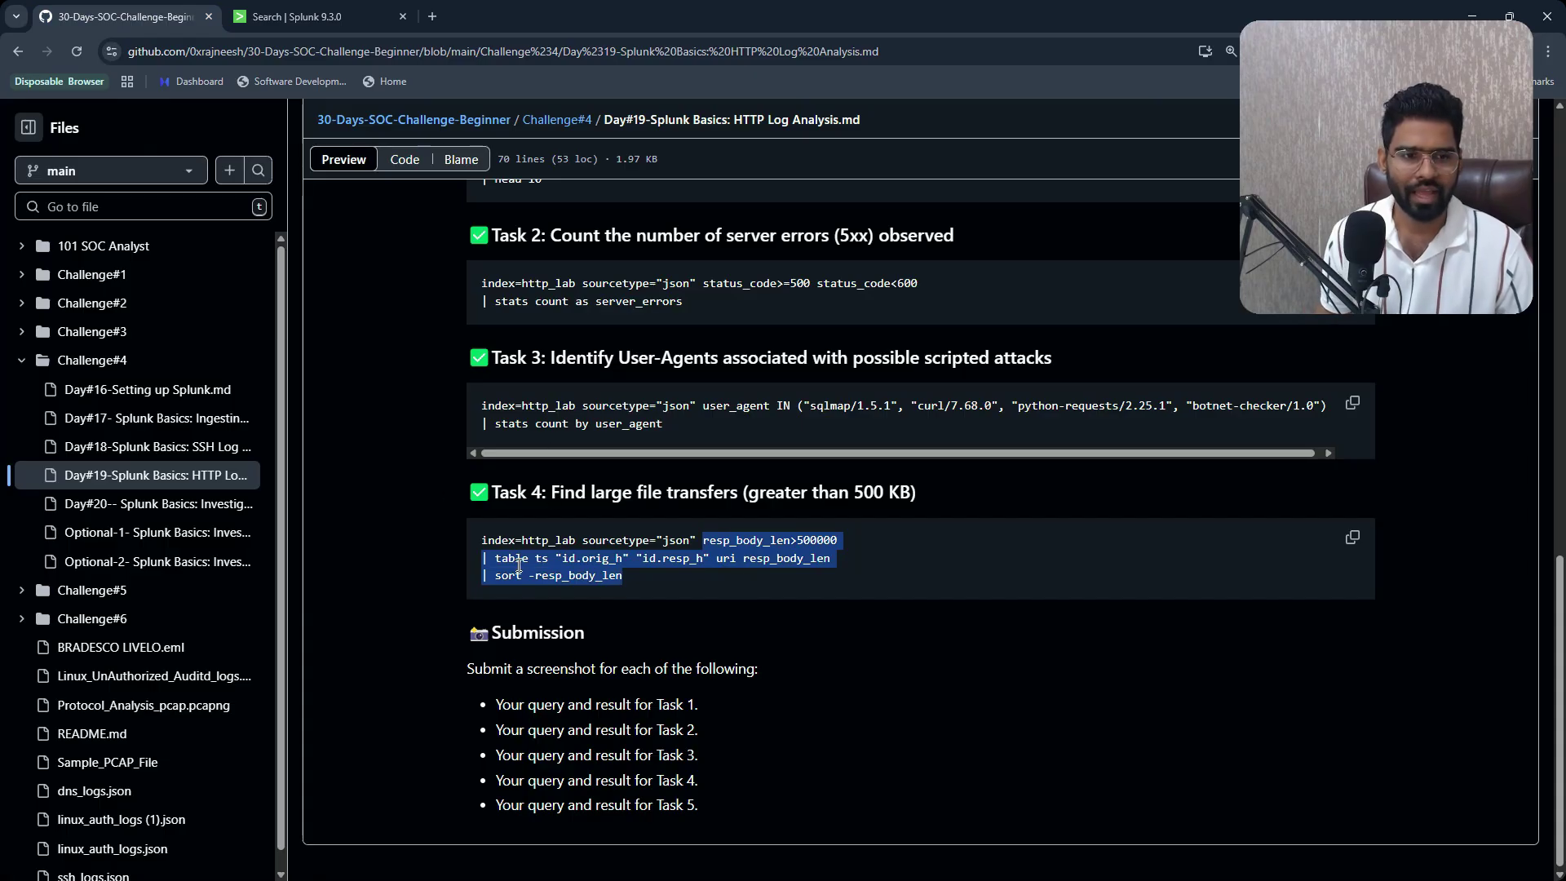
pyautogui.click(706, 560)
pyautogui.moveTo(702, 540); pyautogui.dragTo(728, 579)
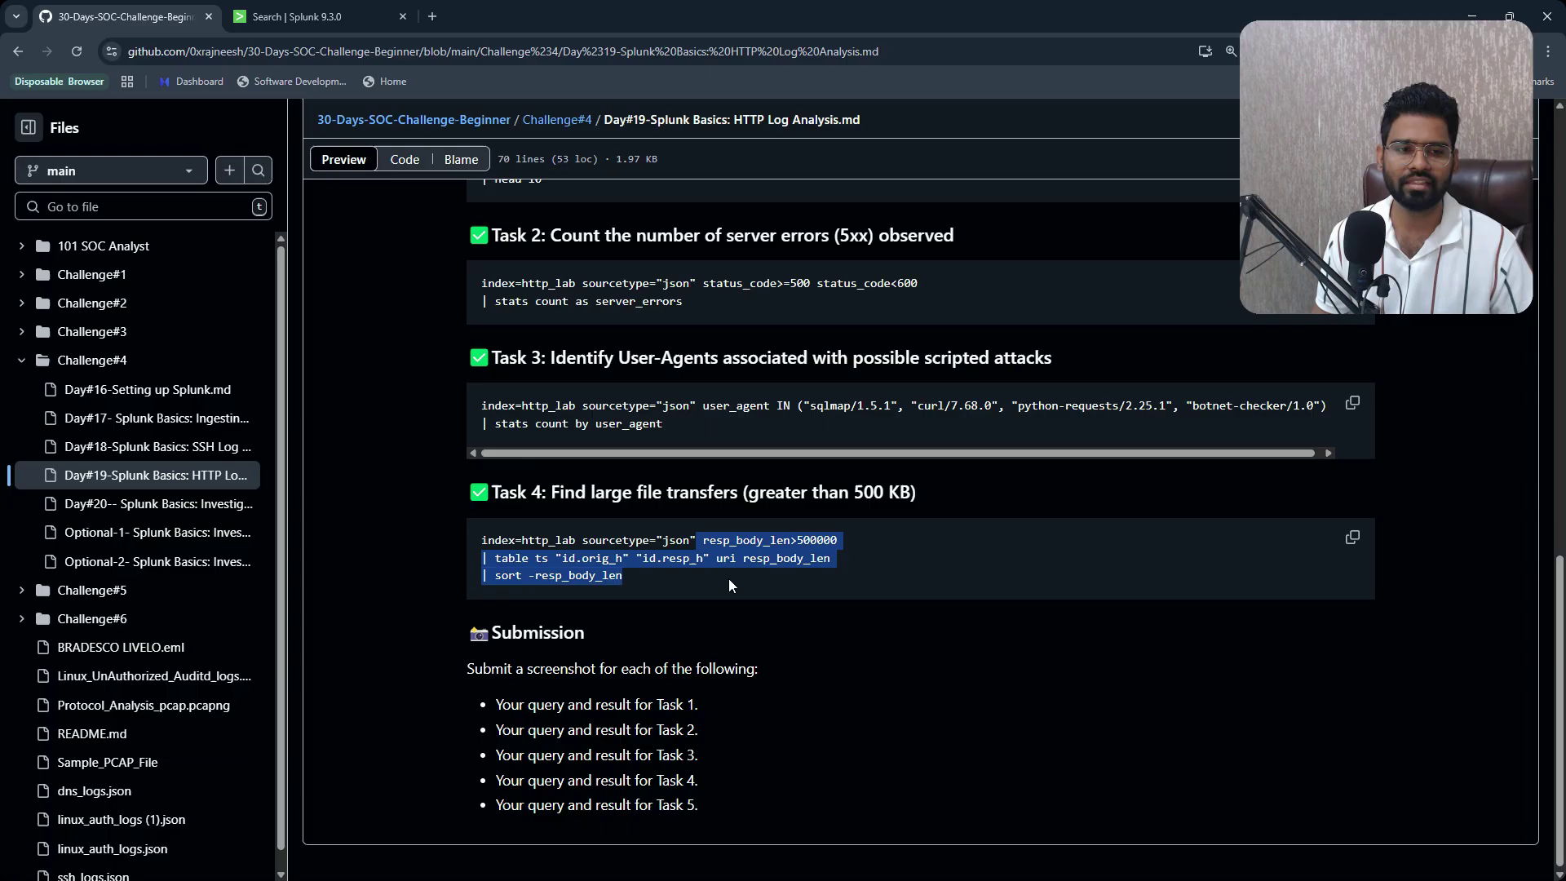
pyautogui.click(521, 562)
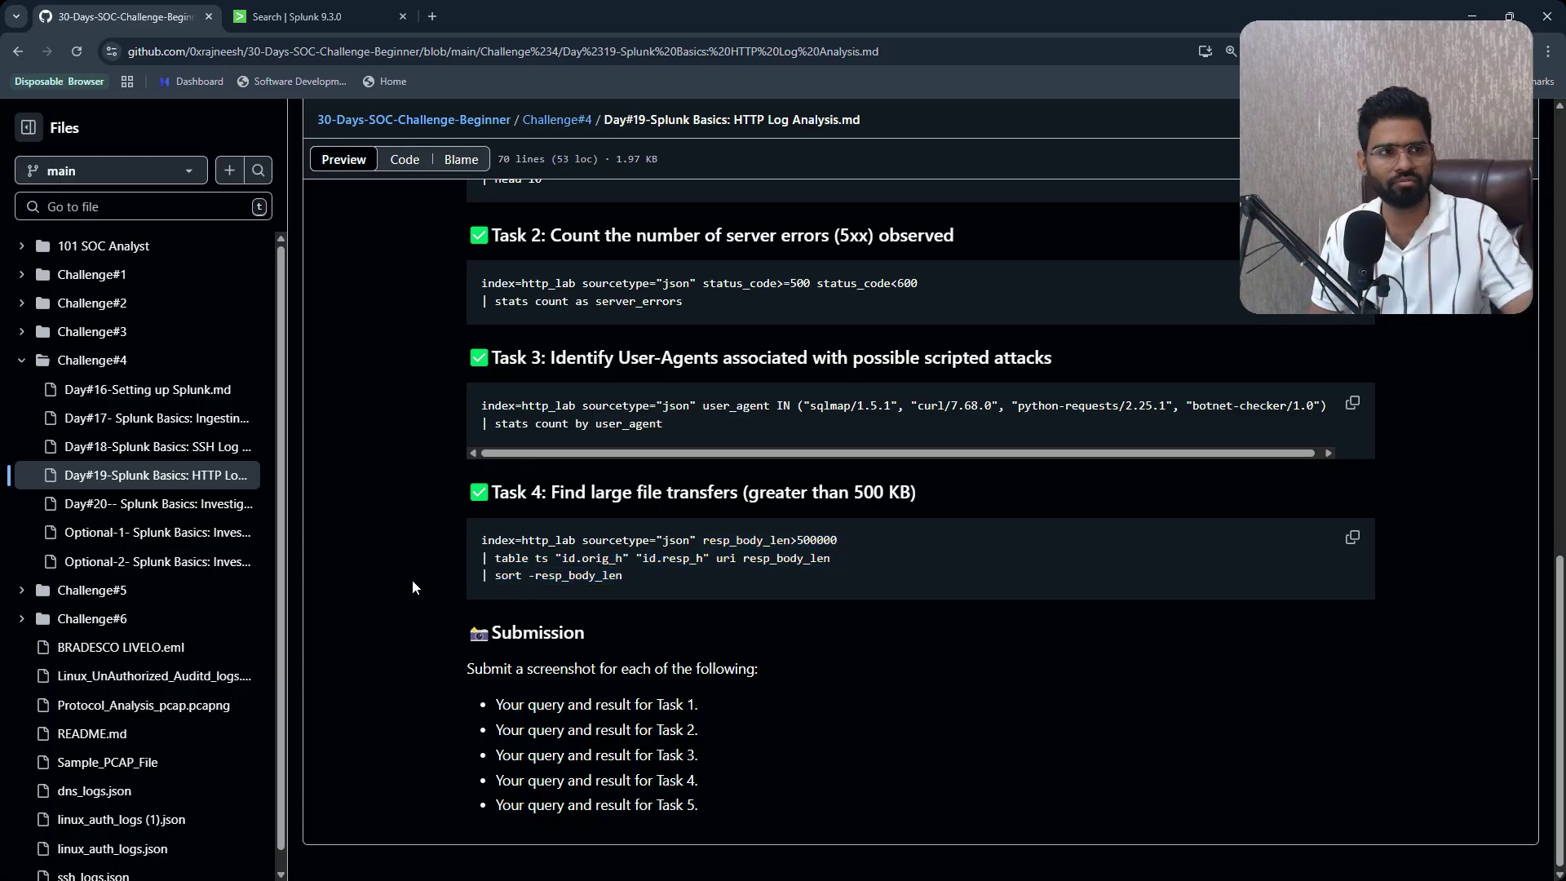
pyautogui.doubleClick(542, 558)
pyautogui.moveTo(562, 558); pyautogui.dragTo(712, 556)
pyautogui.click(678, 574)
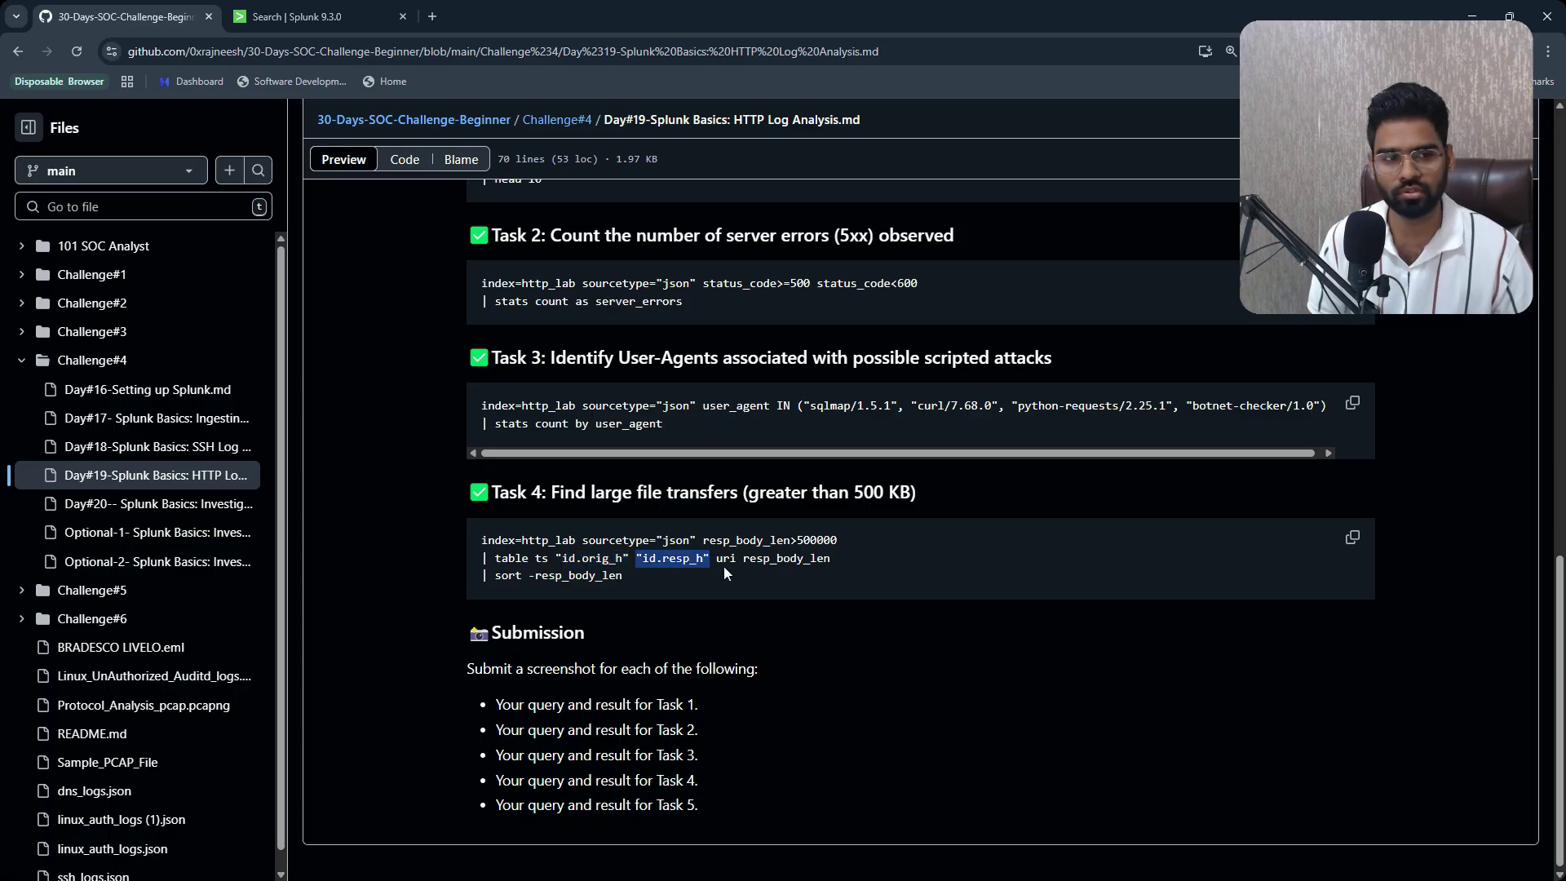
pyautogui.click(724, 570)
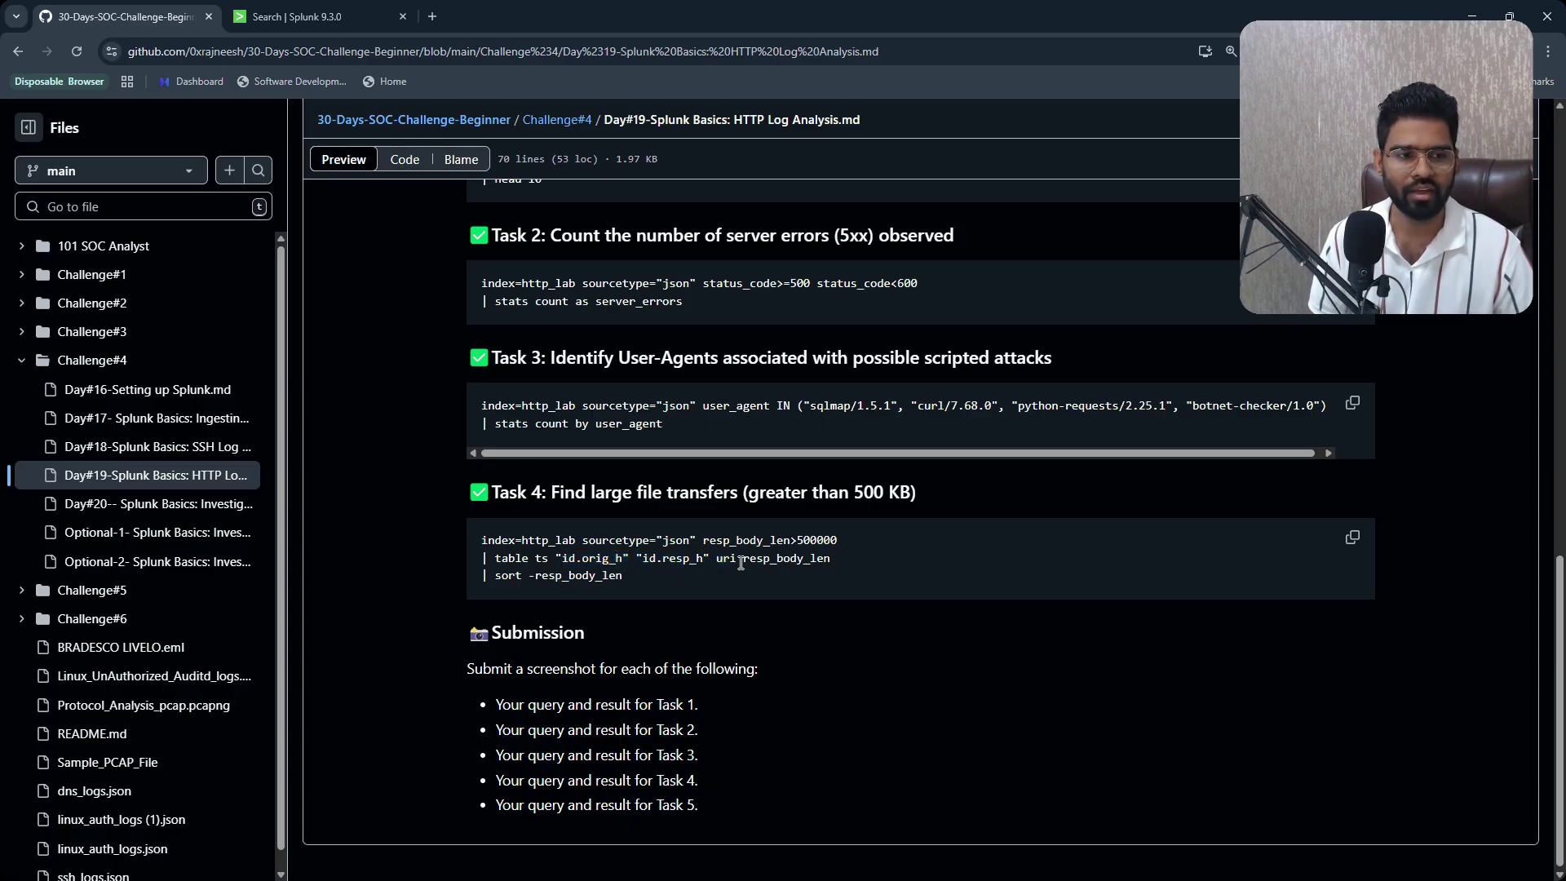
pyautogui.moveTo(741, 563); pyautogui.dragTo(824, 561)
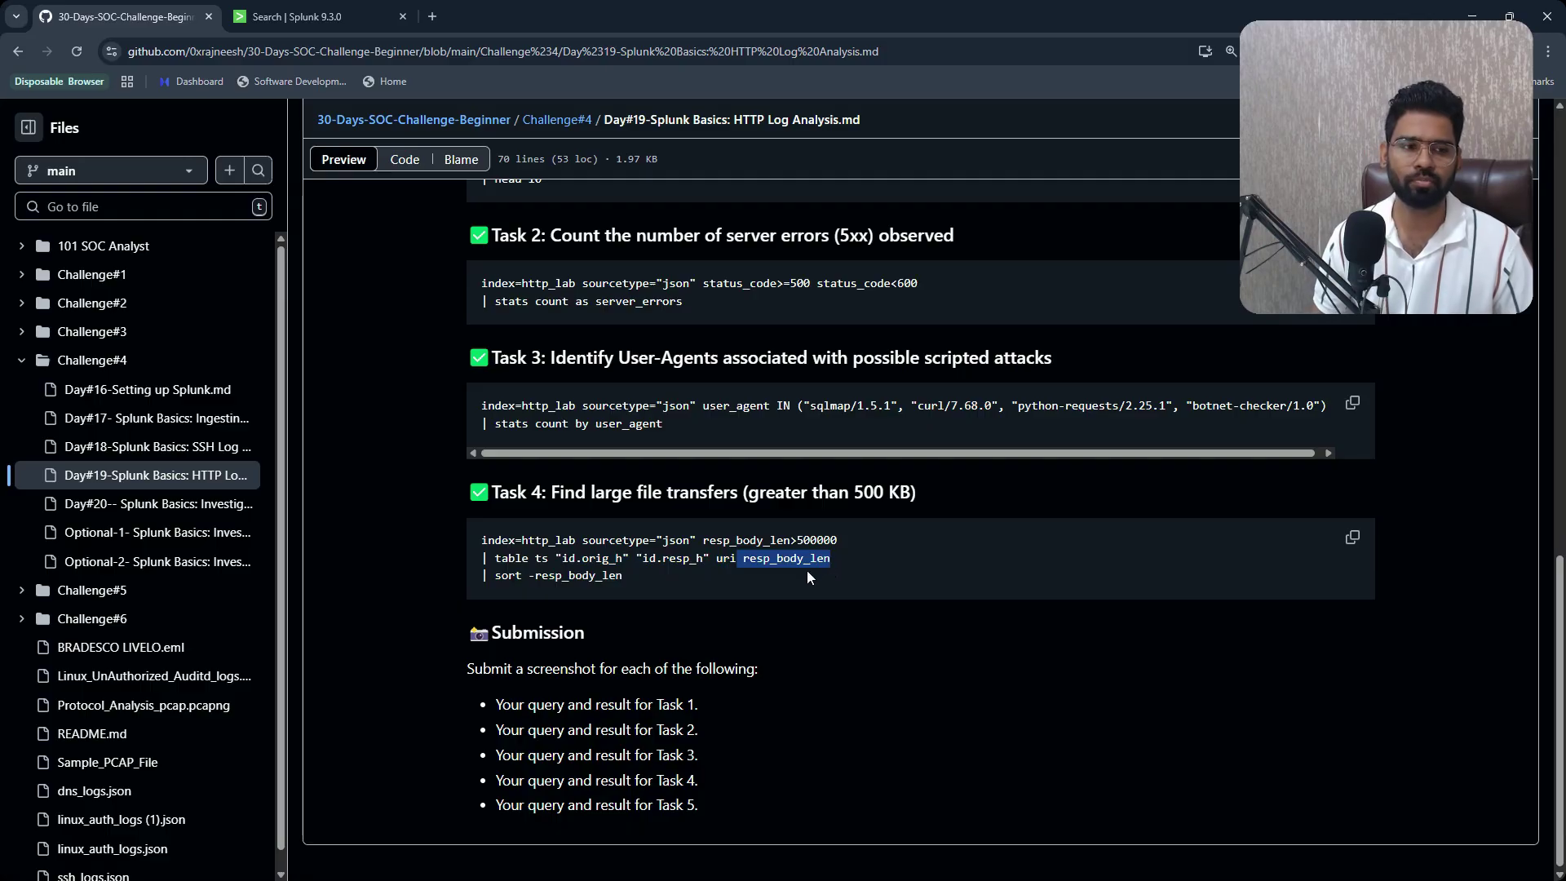
pyautogui.click(716, 575)
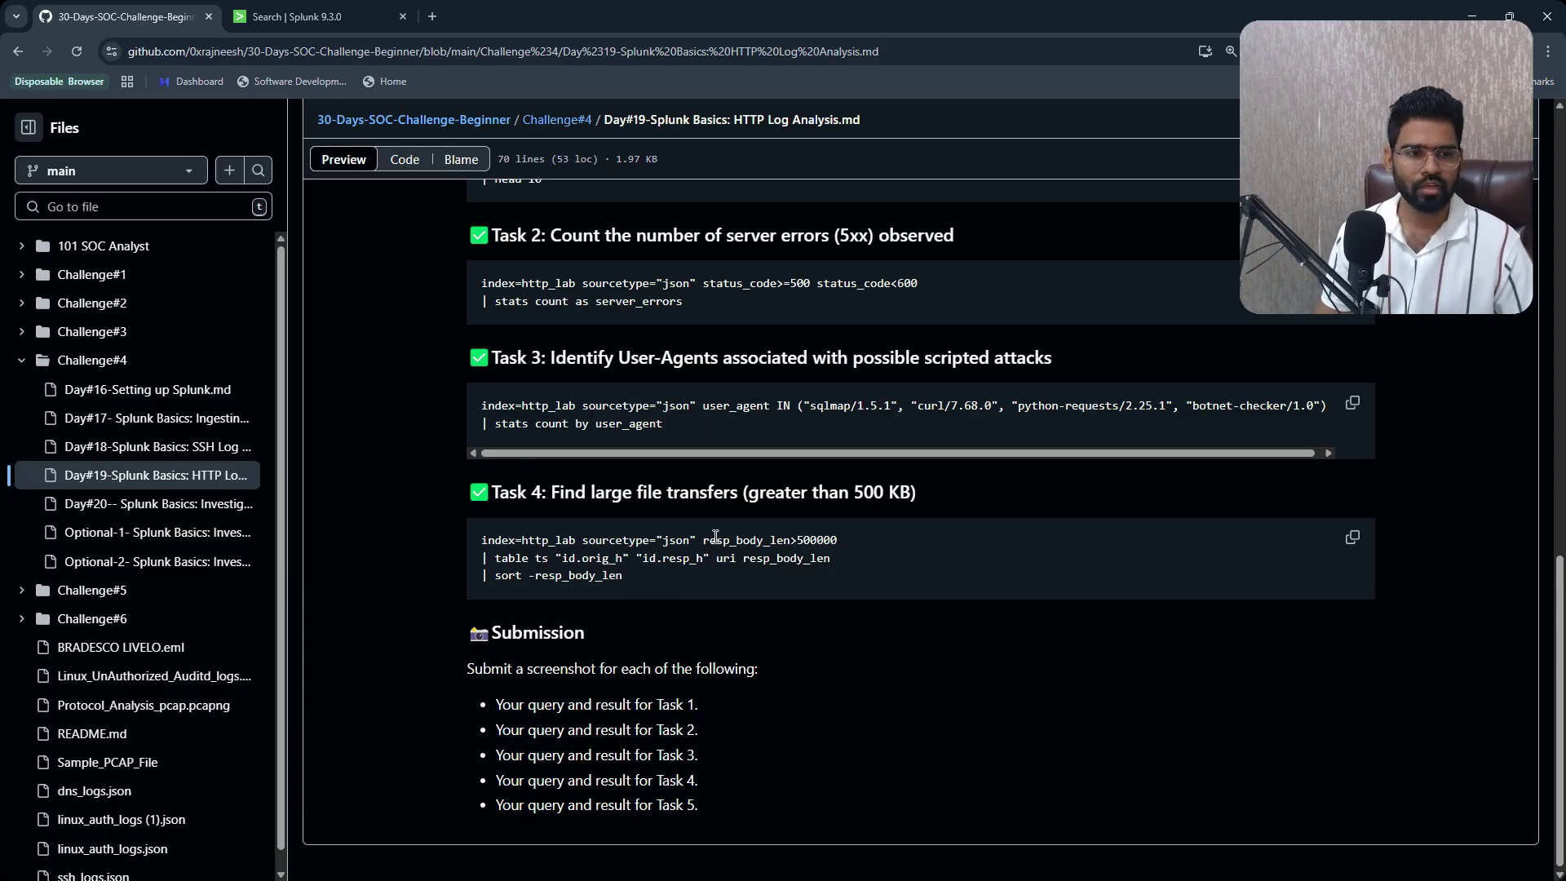
pyautogui.moveTo(702, 540); pyautogui.dragTo(737, 578)
pyautogui.hotkey('ctrl', 'c')
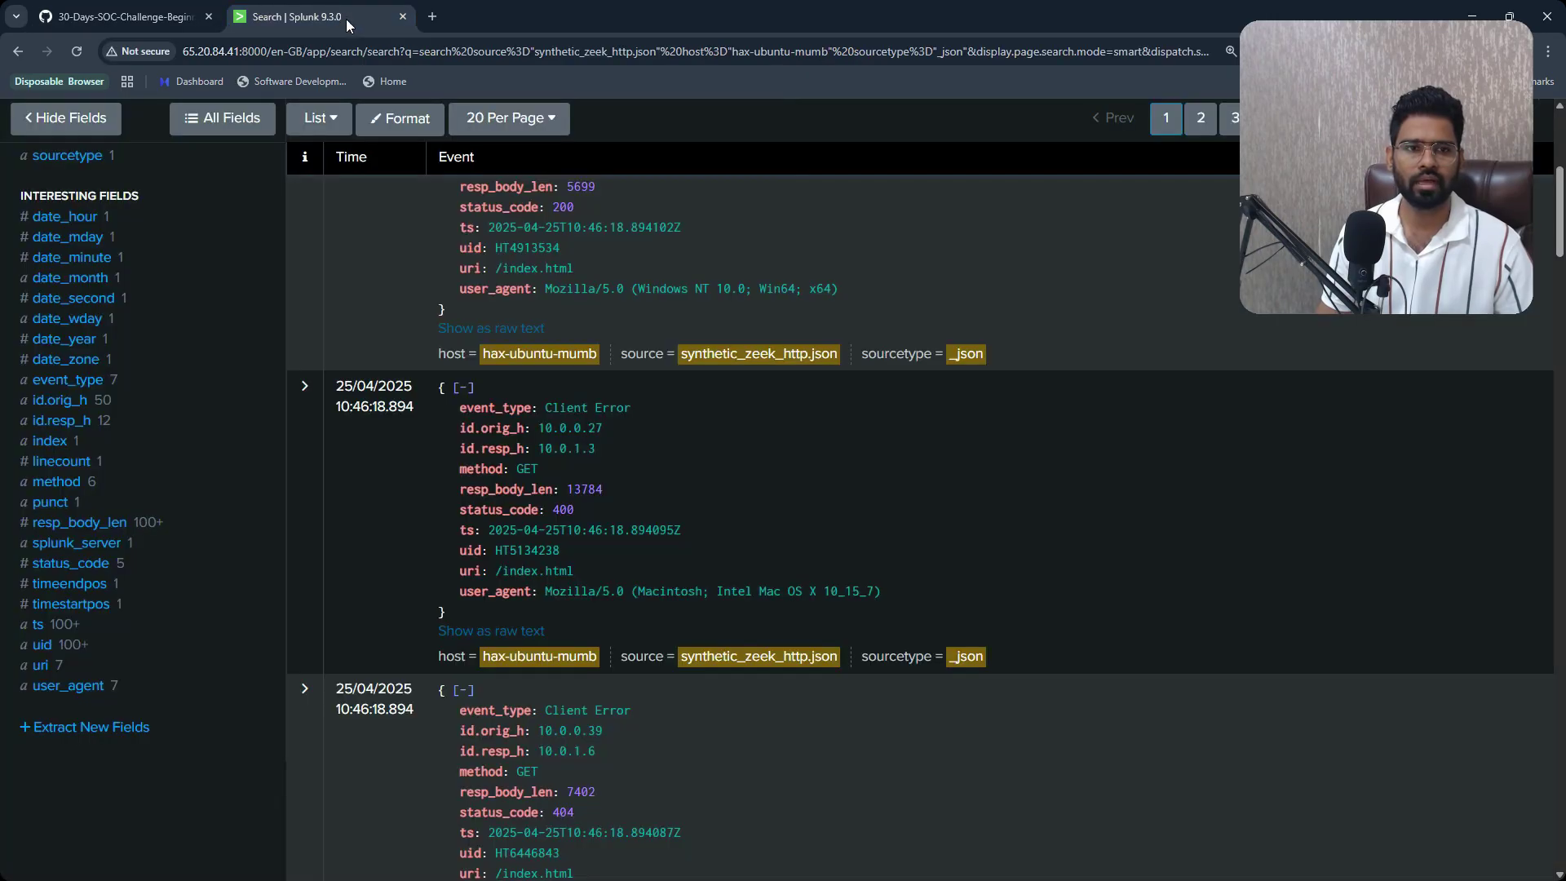
# Append the Task 4 filter, table and sort lines and run it: 323 transfers, largest 1977613.
pyautogui.click(298, 16)
pyautogui.click(563, 258)
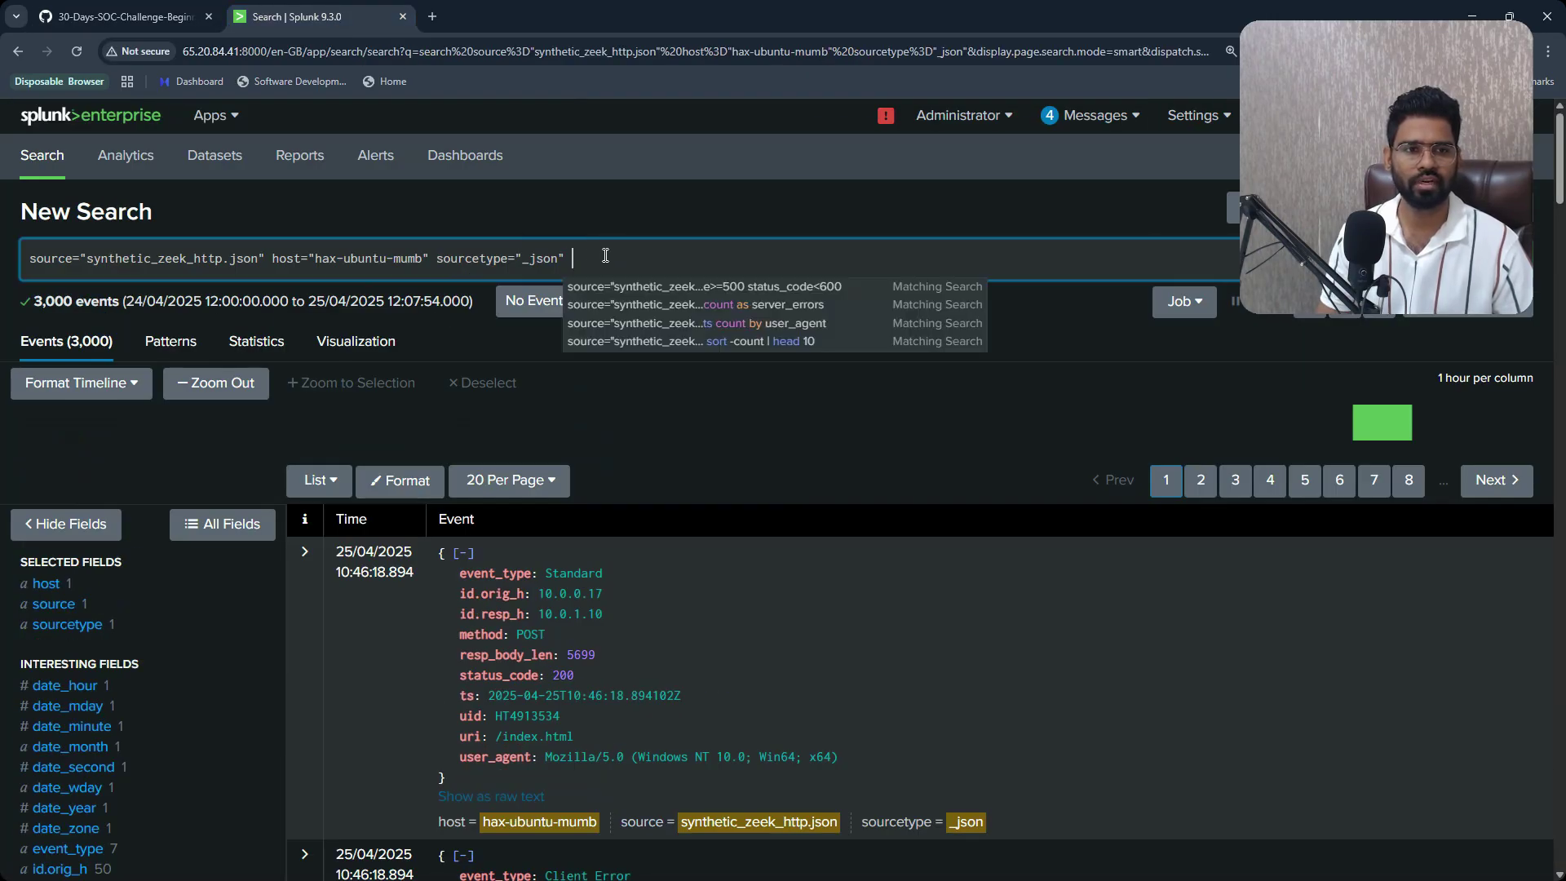
pyautogui.hotkey('ctrl', 'v')
pyautogui.press('Return')
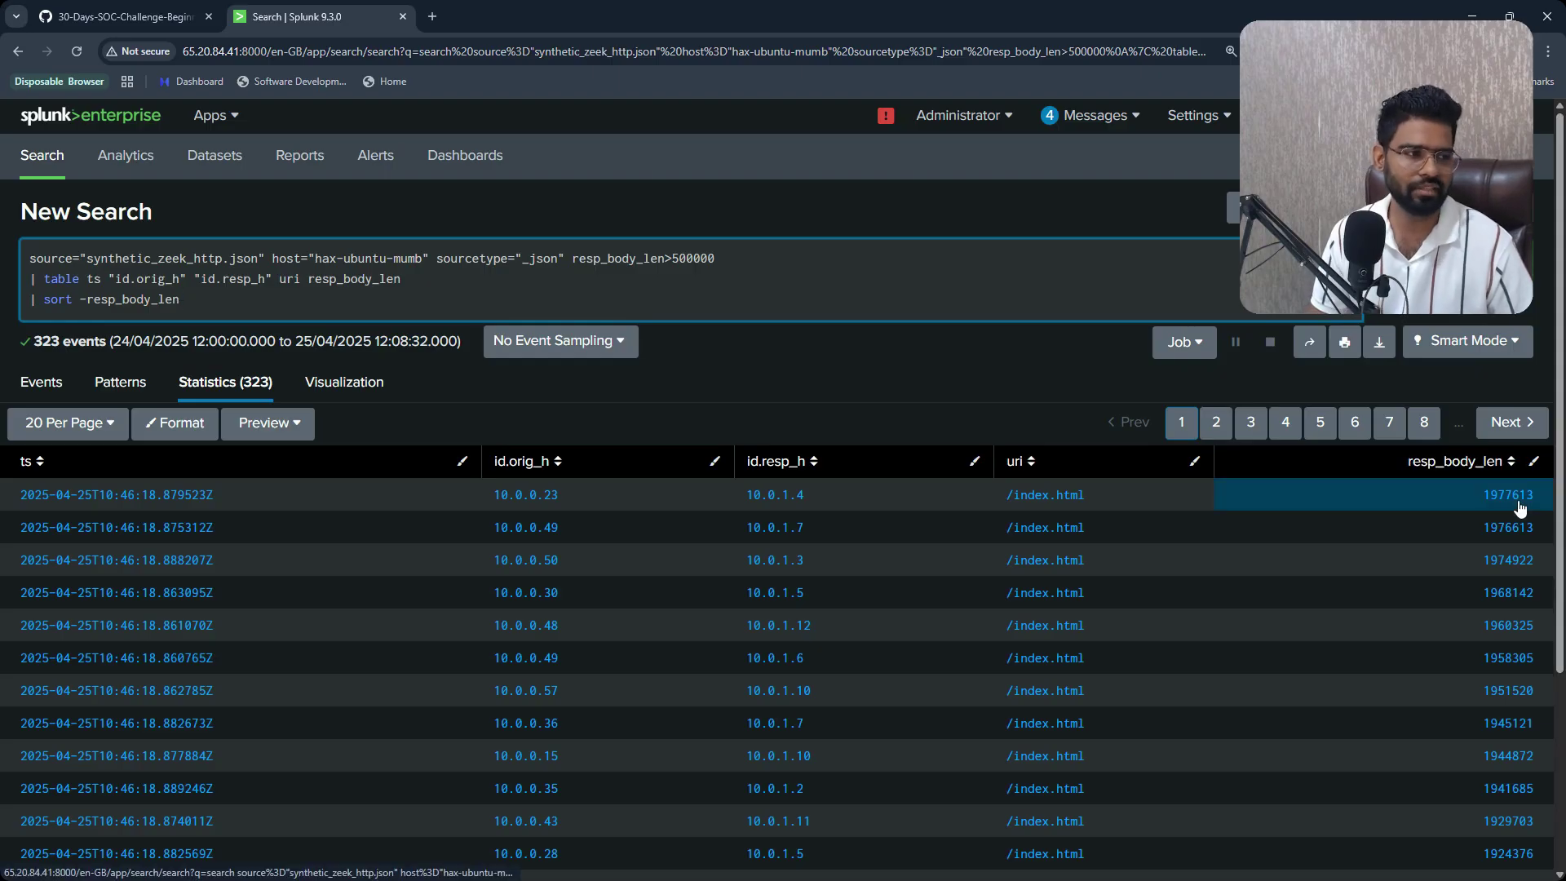
pyautogui.scroll(-3, 1489, 713)
pyautogui.scroll(3, 1388, 678)
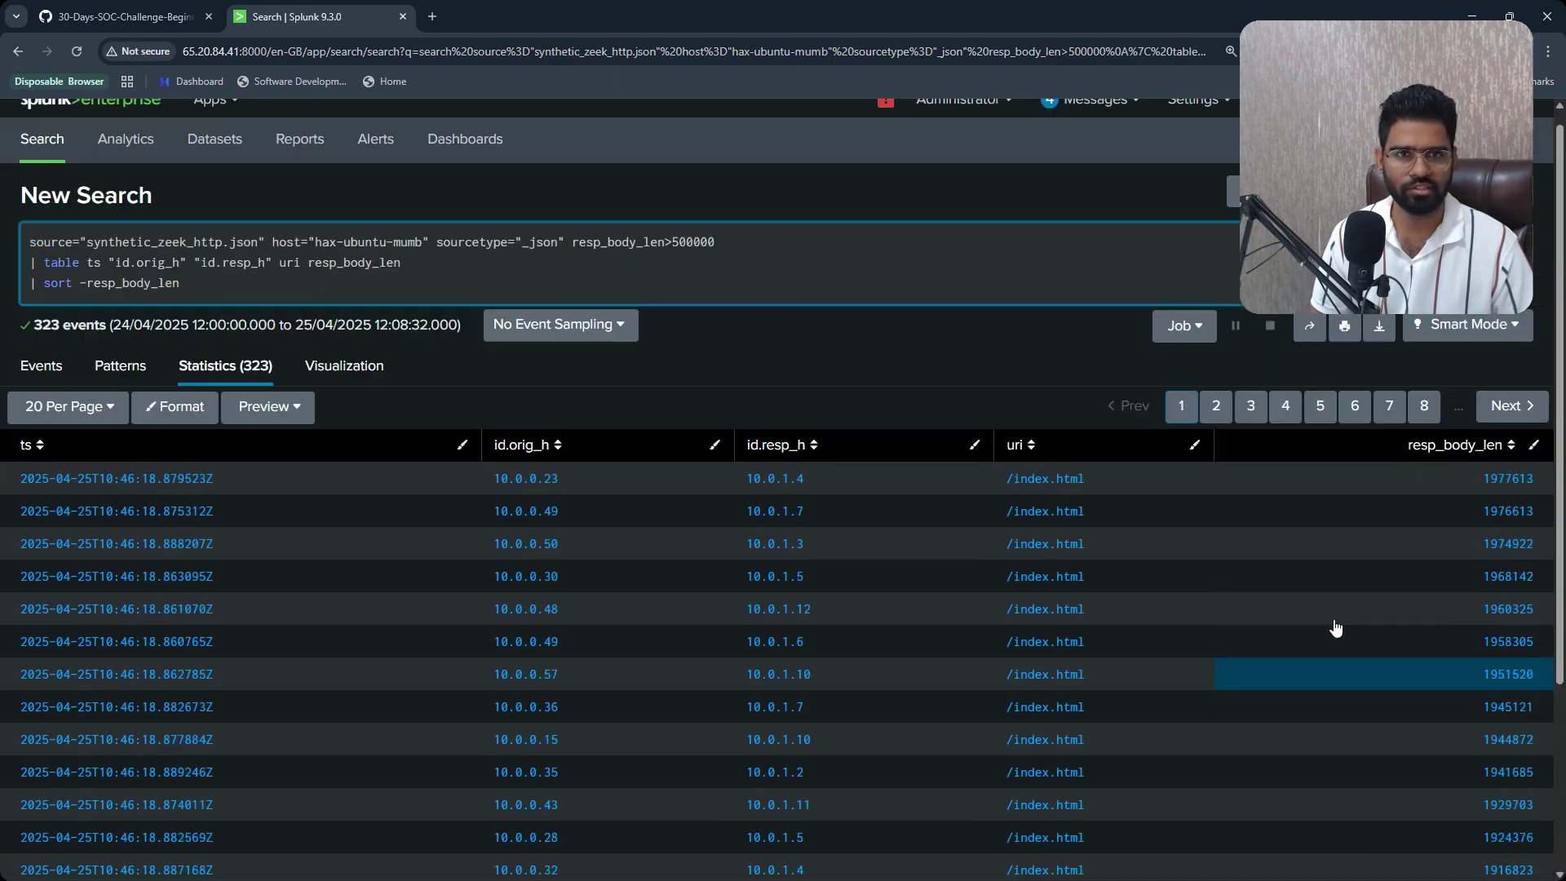
pyautogui.click(122, 17)
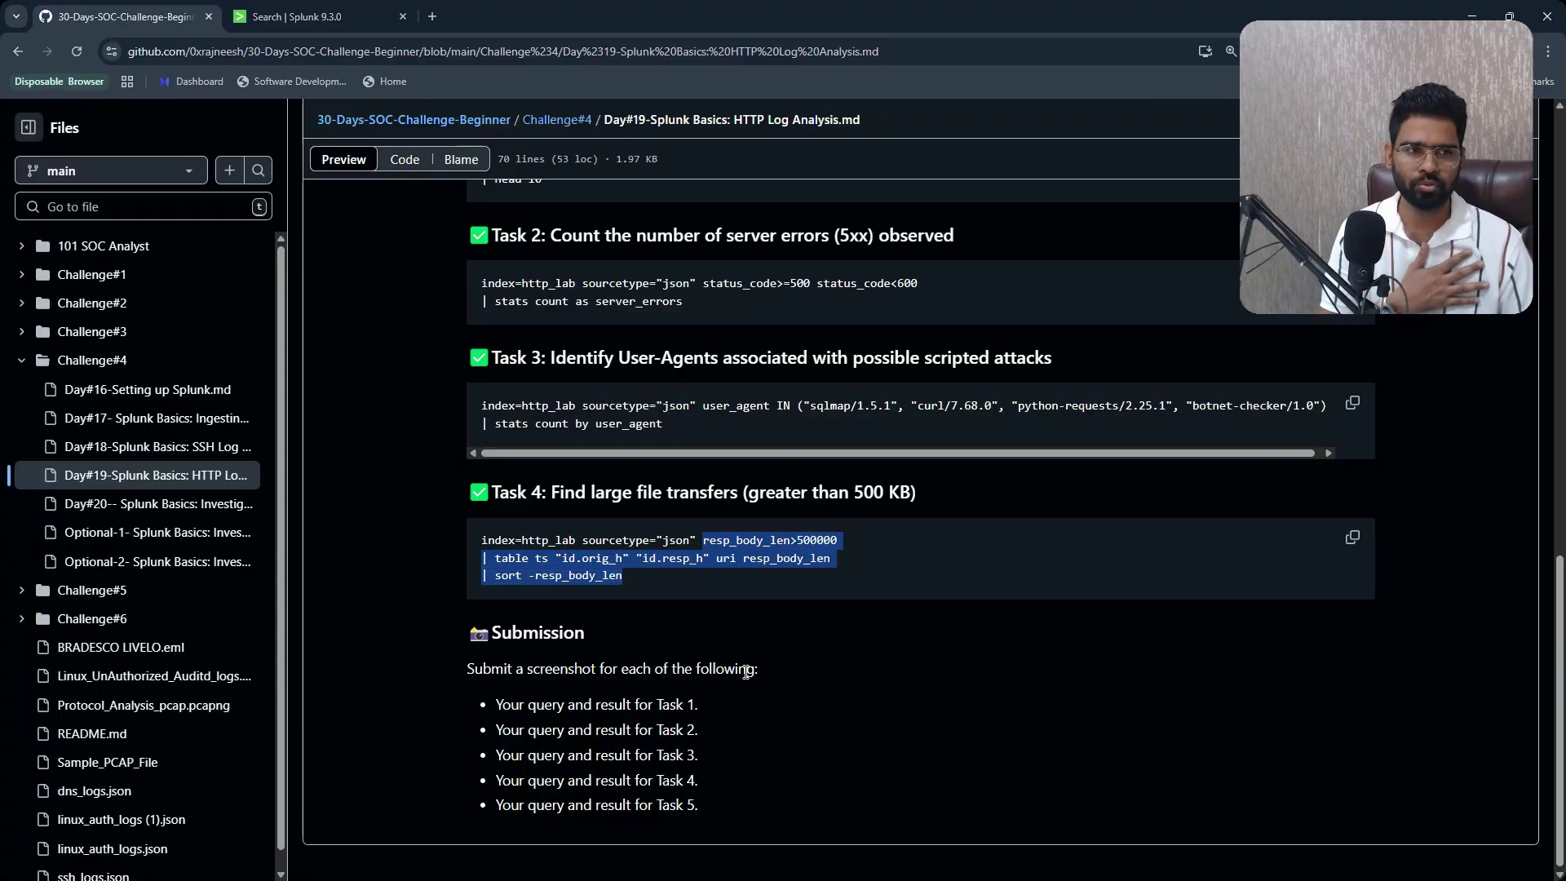